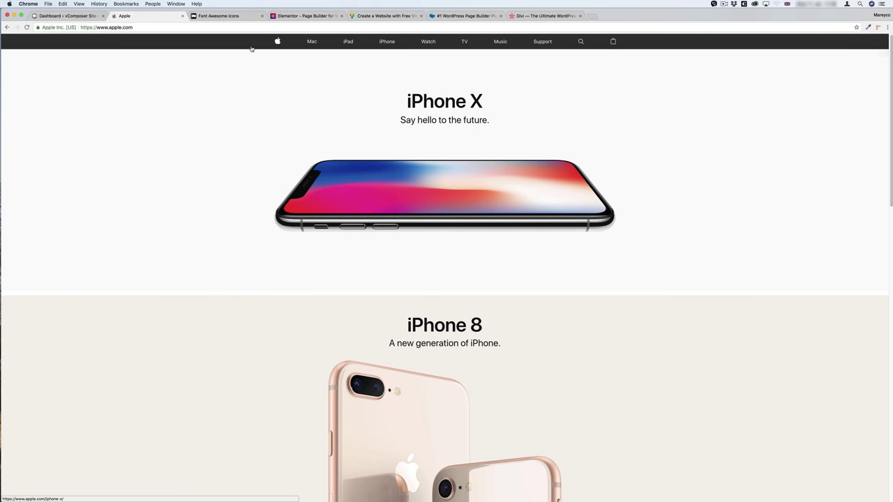
Step: Look through the Elementor, Visual Composer, WPBakery and Divi page builder websites that are open in the browser
left_click(296, 15)
scroll(285, 173, "down", 1)
scroll(285, 173, "up", 1)
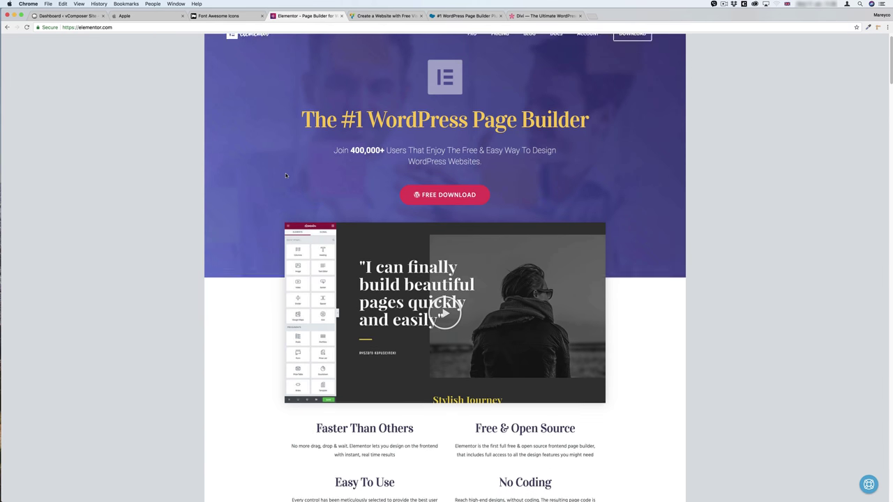
left_click(369, 15)
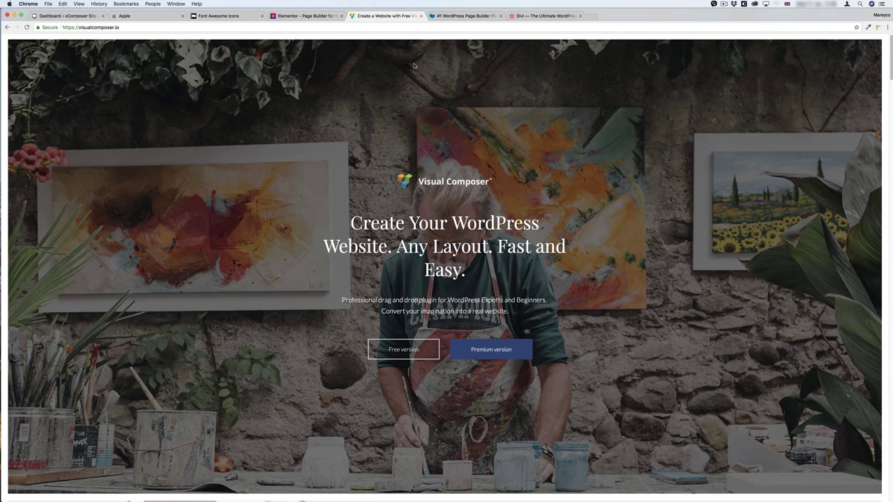
left_click(456, 18)
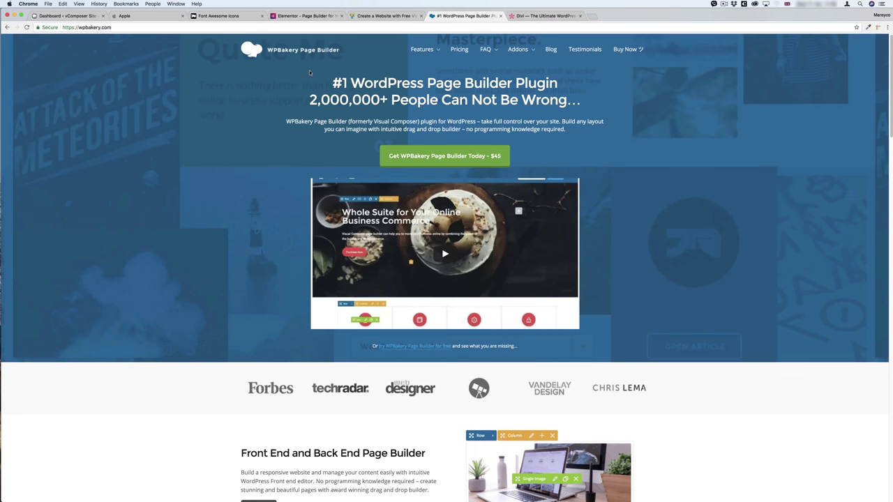
left_click(543, 15)
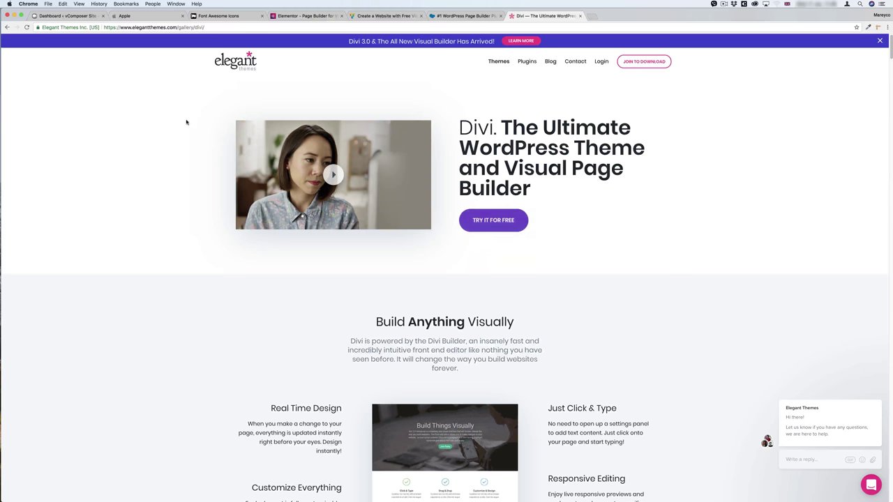
Step: Examine the Apple home page from its navigation bar through the product sections to the footer
key("super+2")
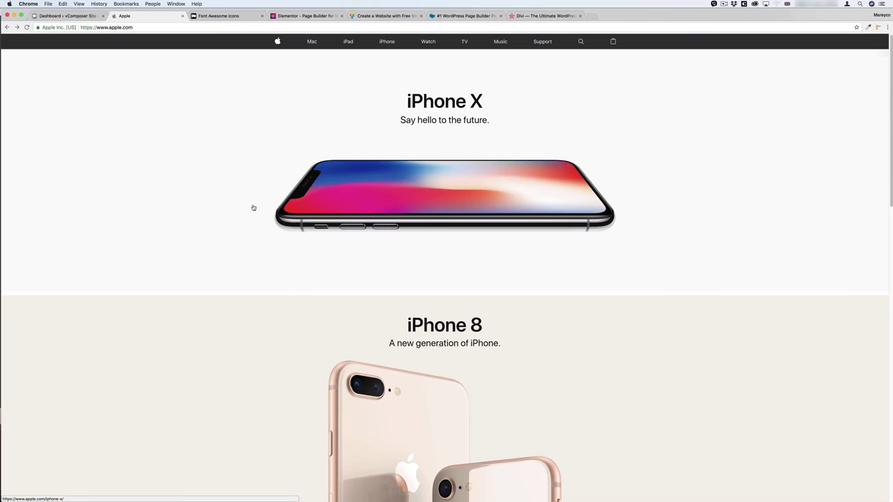
scroll(254, 213, "down", 4)
scroll(255, 212, "up", 4)
left_click(277, 43)
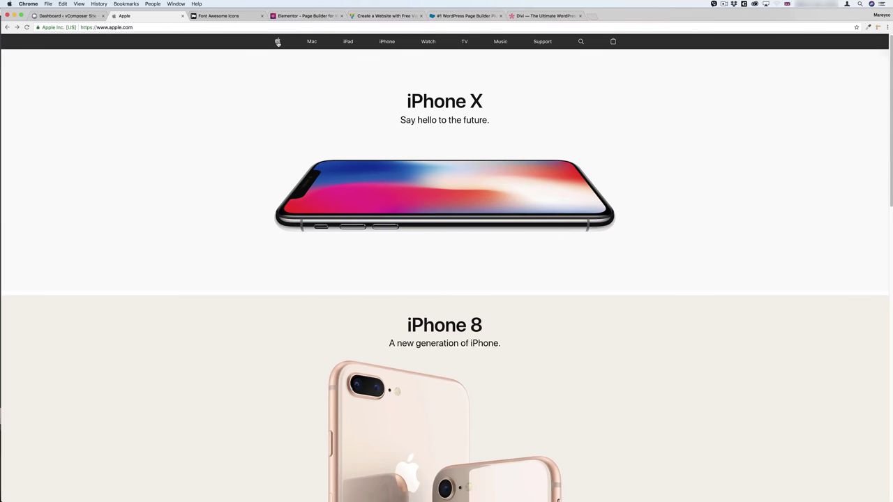
scroll(242, 126, "down", 12)
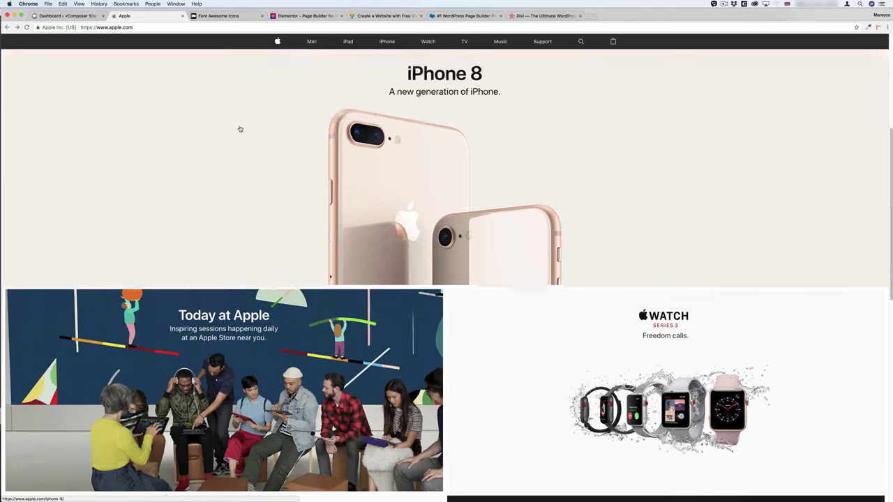
scroll(246, 147, "up", 15)
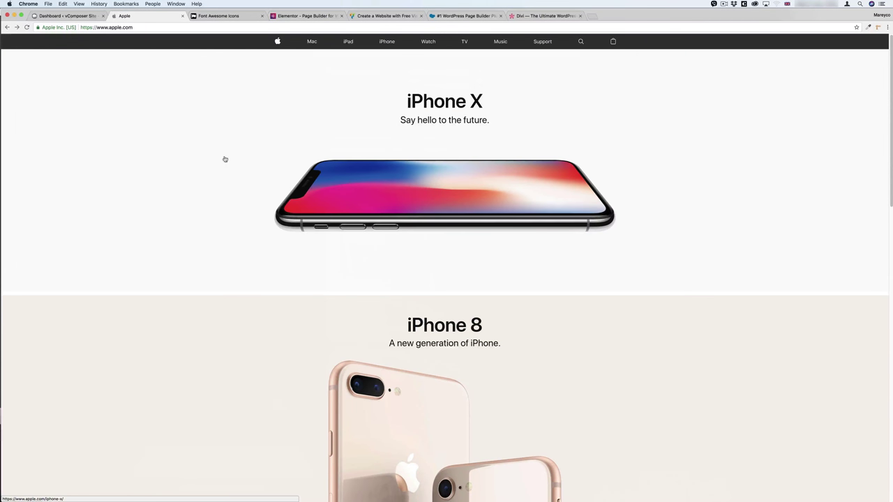
scroll(227, 149, "down", 1)
scroll(227, 150, "down", 8)
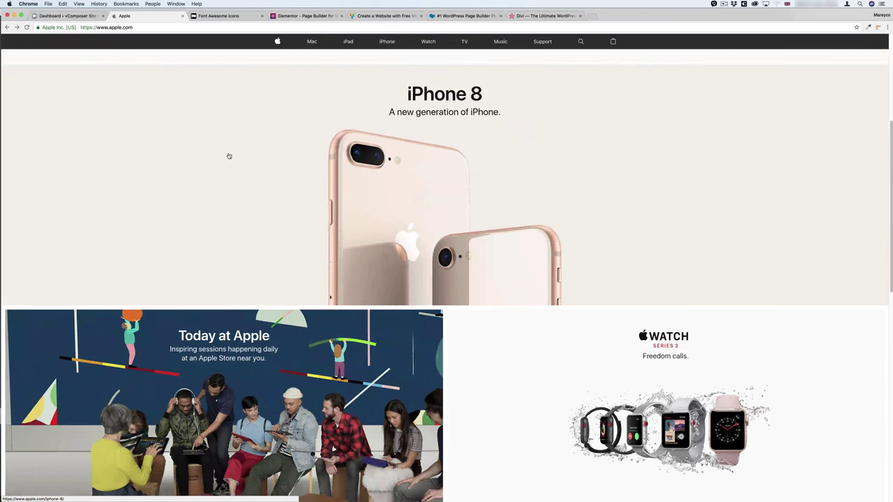
scroll(232, 159, "down", 5)
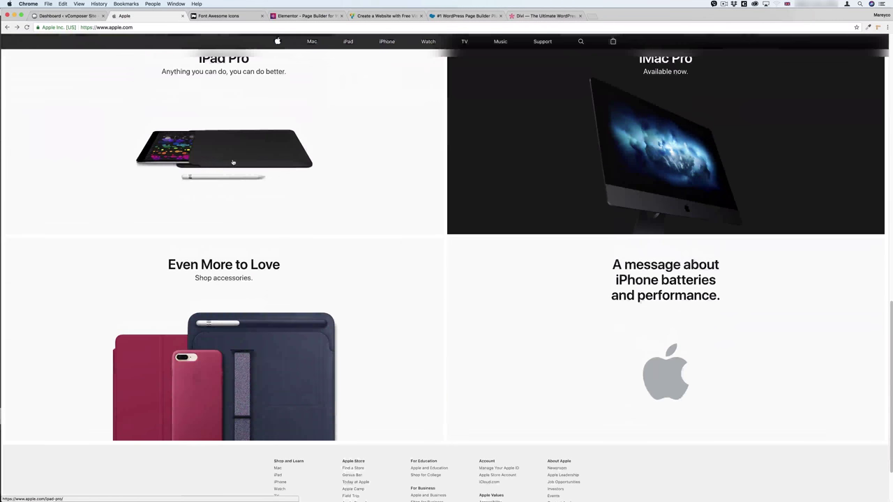
scroll(233, 162, "up", 7)
scroll(233, 162, "up", 5)
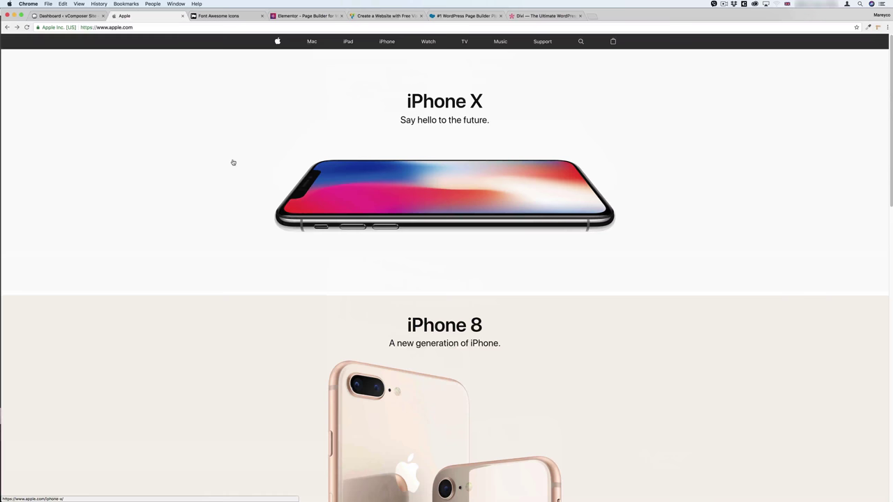
scroll(250, 190, "down", 1)
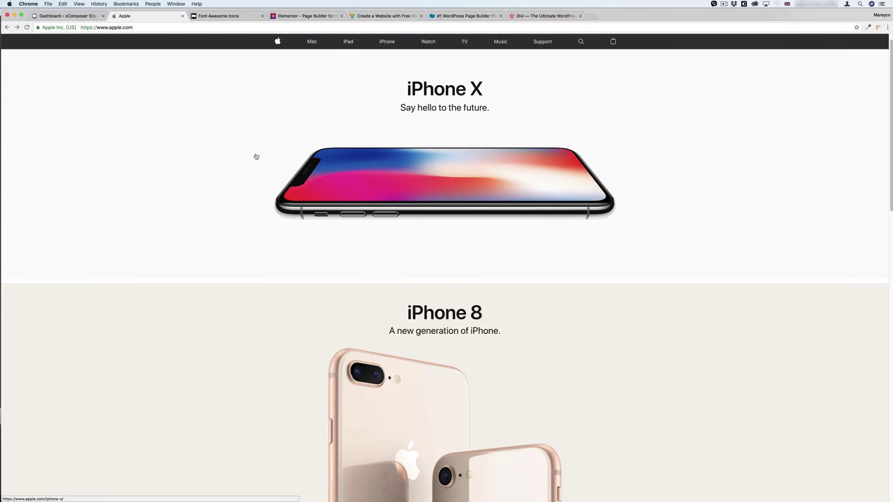
Step: Revisit the four page builder websites one after another, from Elementor to Divi
left_click(290, 17)
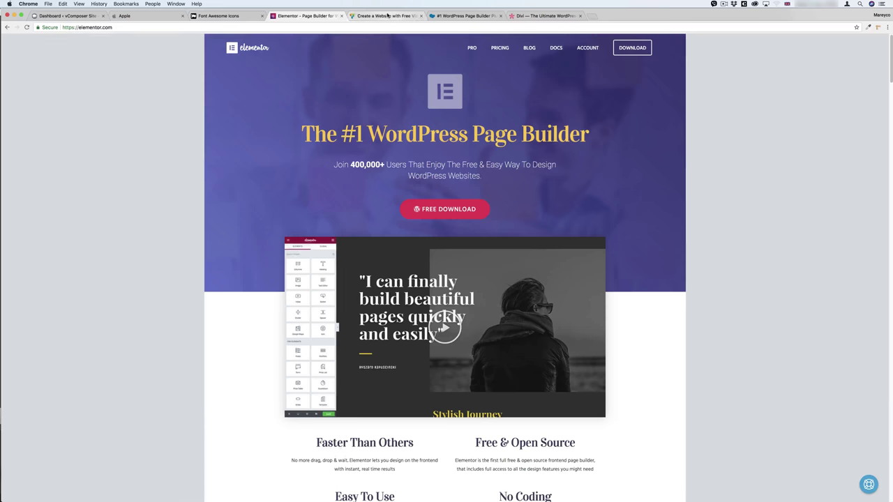
left_click(387, 15)
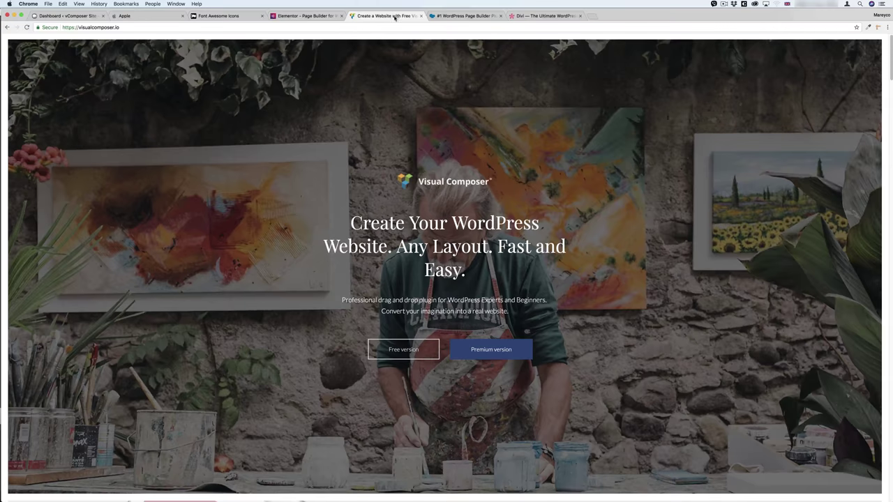
left_click(458, 17)
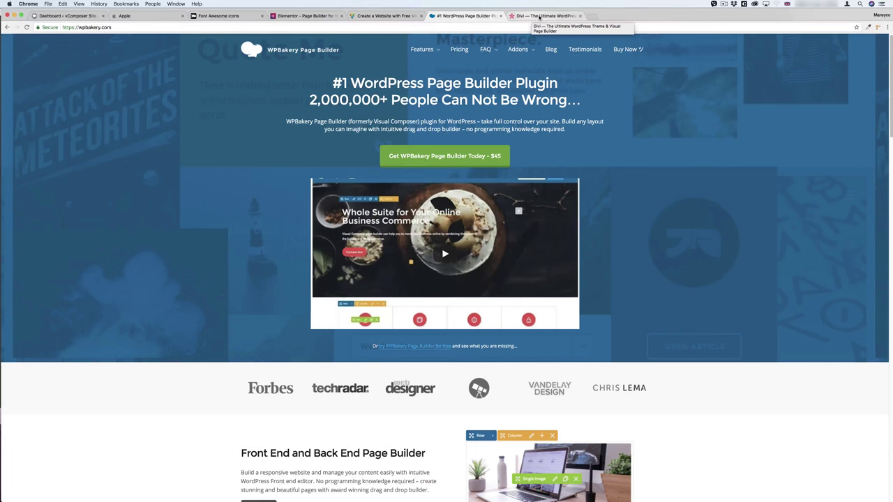
left_click(532, 17)
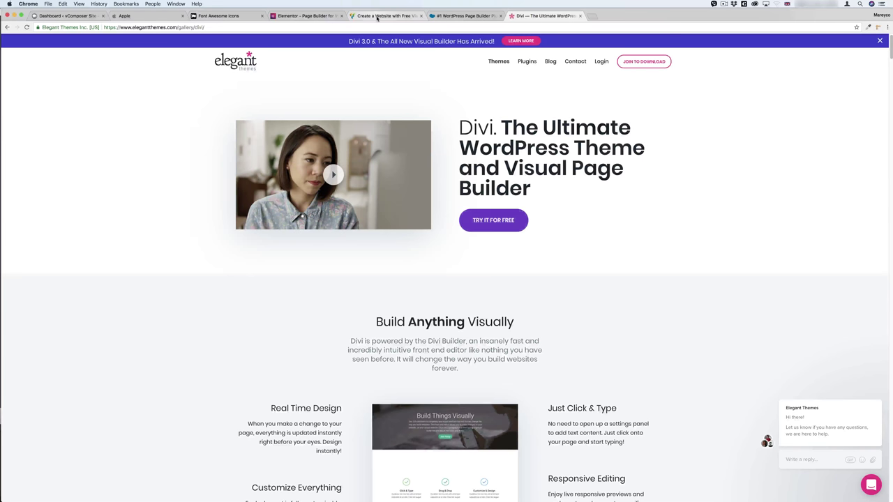
Step: Create a new page in the WordPress dashboard and title it "Apple Home Page"
left_click(64, 16)
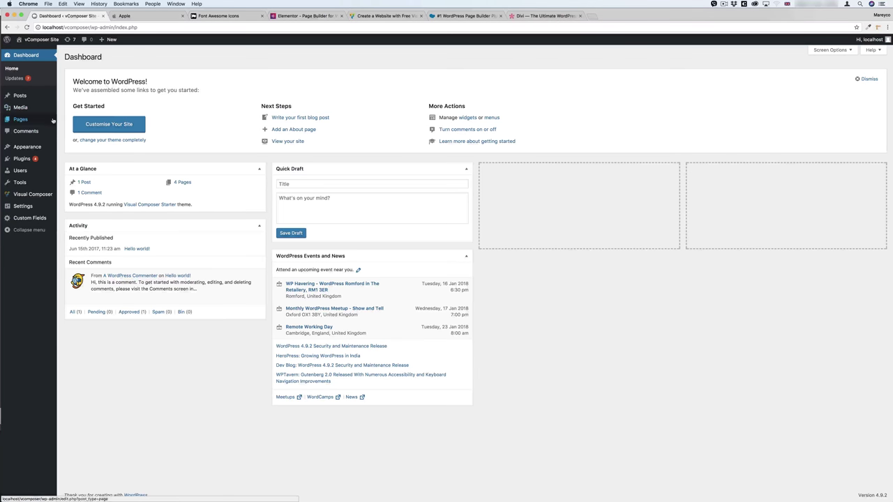
mouse_move(25, 120)
left_click(73, 131)
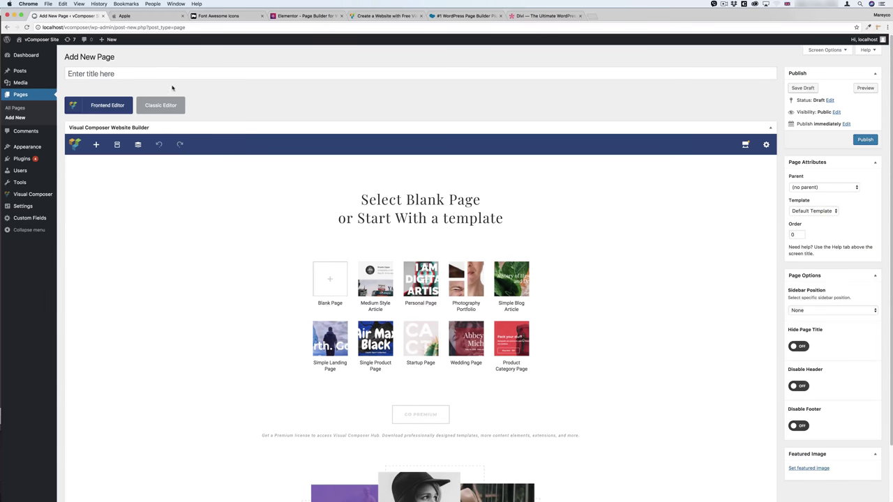
left_click(116, 73)
type("A")
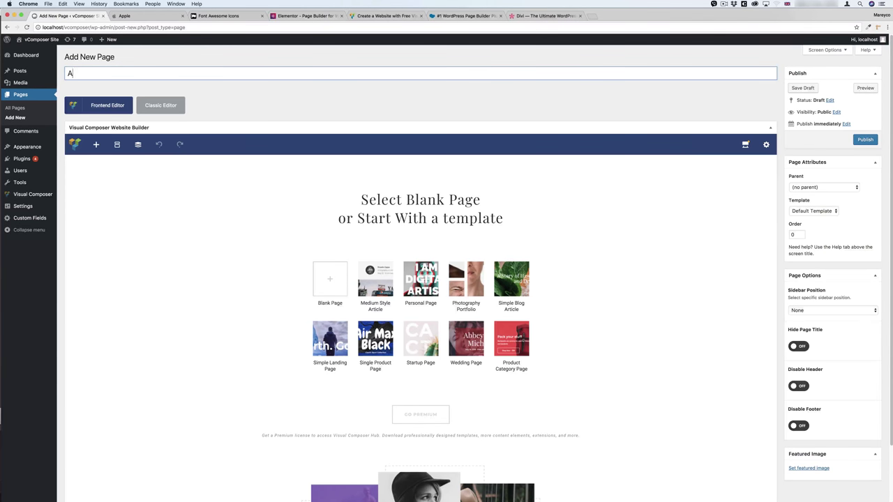
type("pple Home Page")
Step: Apply the Blank page template, hide the page title, disable the header and footer, and publish the page
left_click(815, 211)
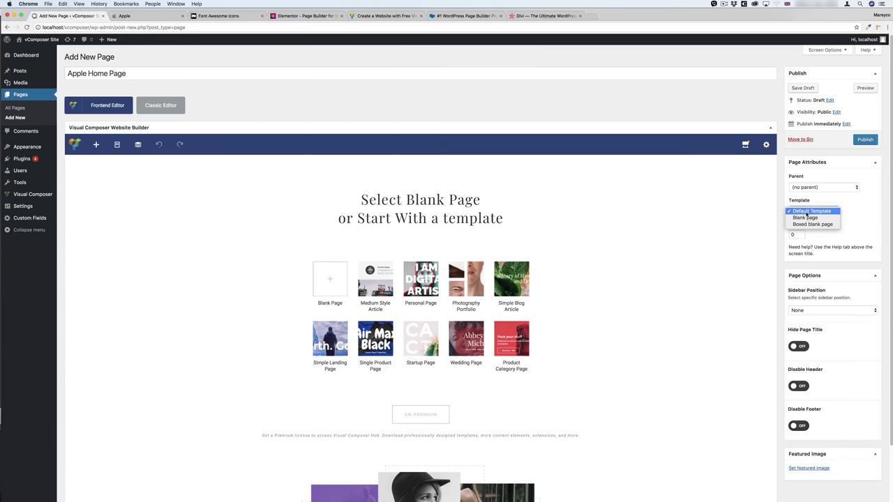
left_click(809, 218)
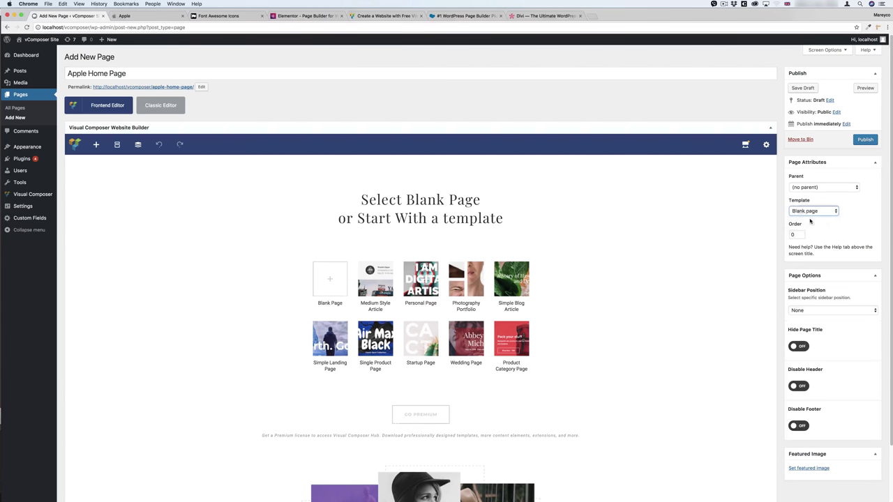
left_click(799, 347)
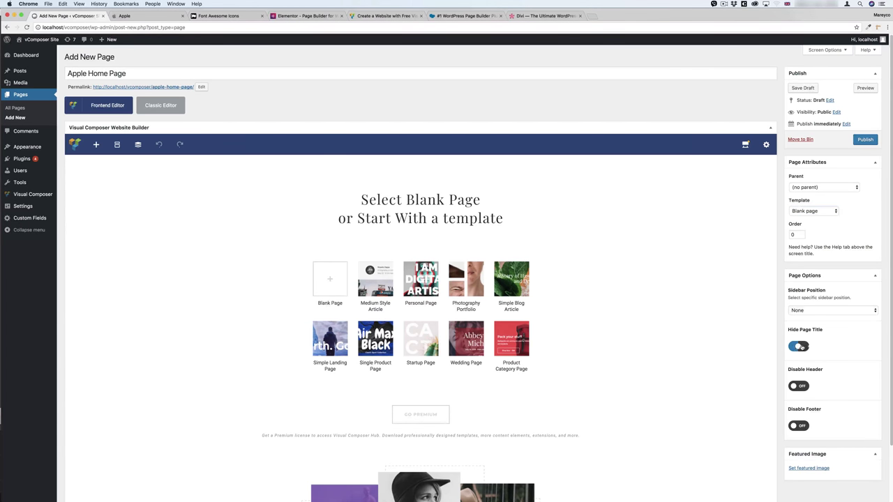
left_click(800, 387)
left_click(801, 426)
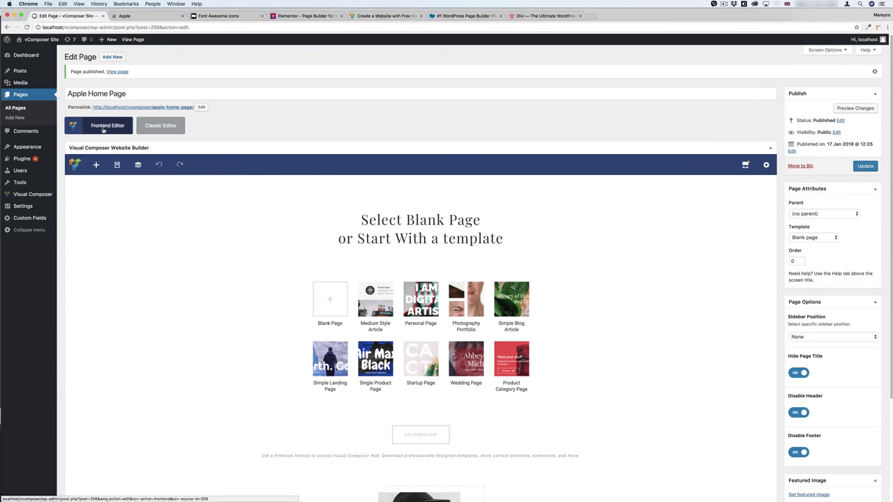
Step: Open the page in the Visual Composer Frontend Editor and start it as a Blank Page
left_click(103, 127)
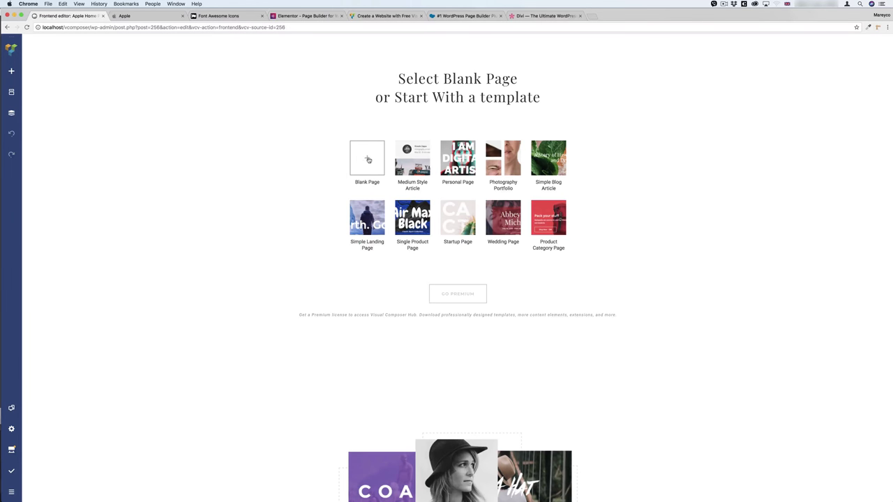
left_click(366, 159)
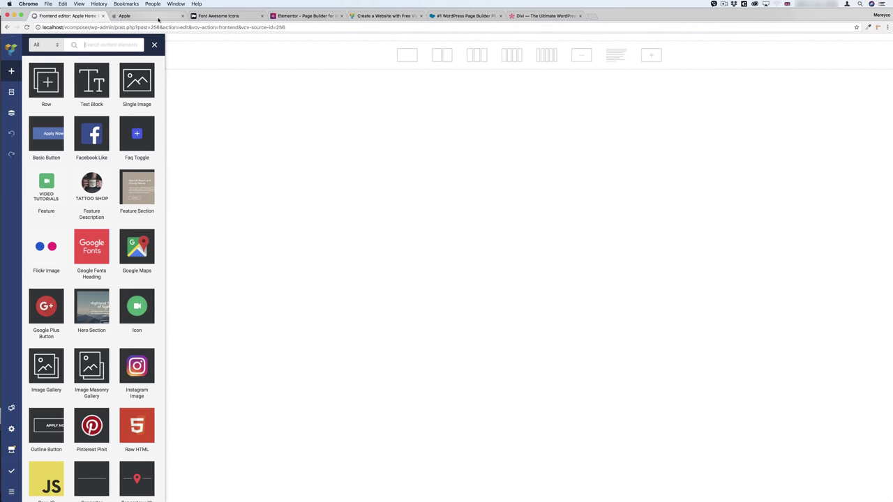
Step: Review the Apple home page's layout of full-width sections, two-column blocks and footer as the design reference
key("ctrl+Tab")
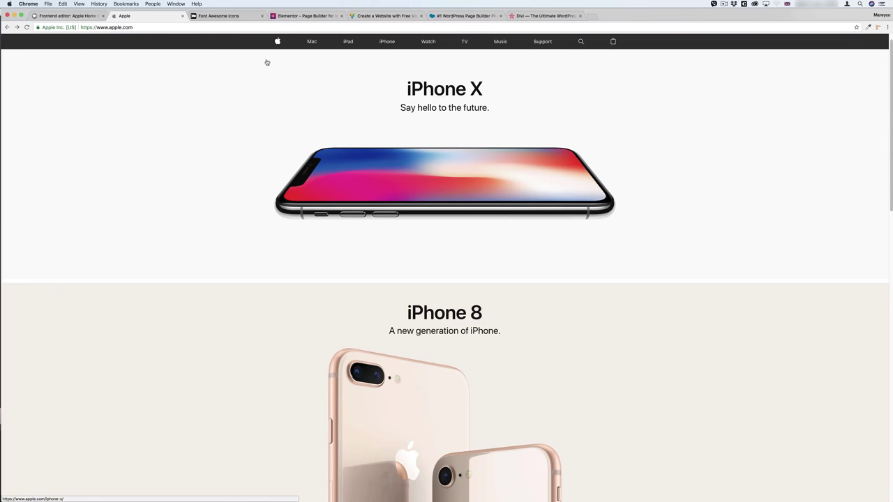
scroll(323, 145, "down", 10)
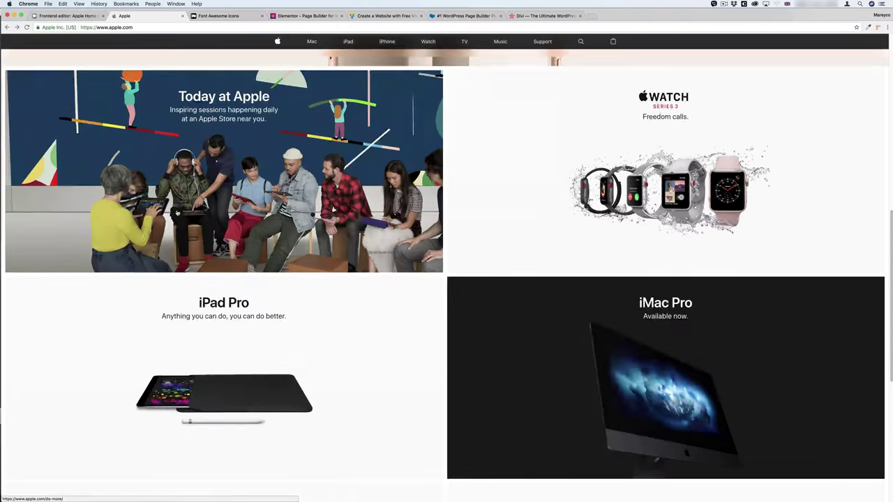
scroll(177, 213, "down", 5)
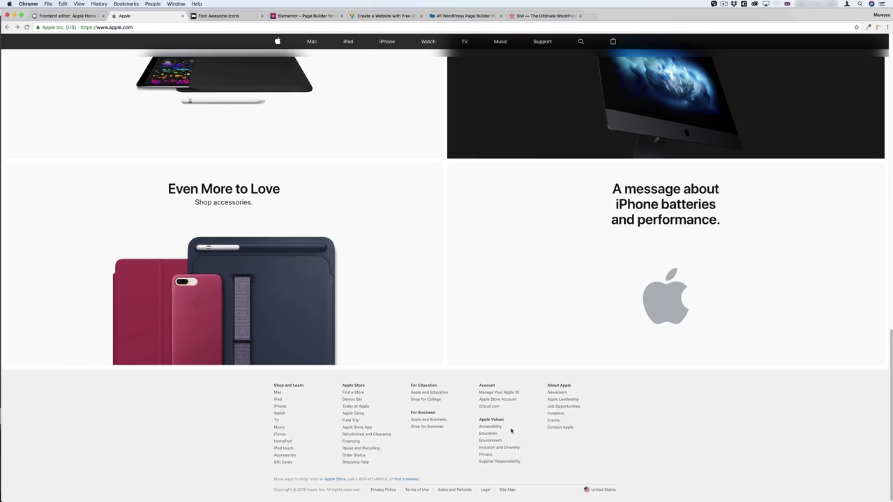
scroll(365, 405, "up", 15)
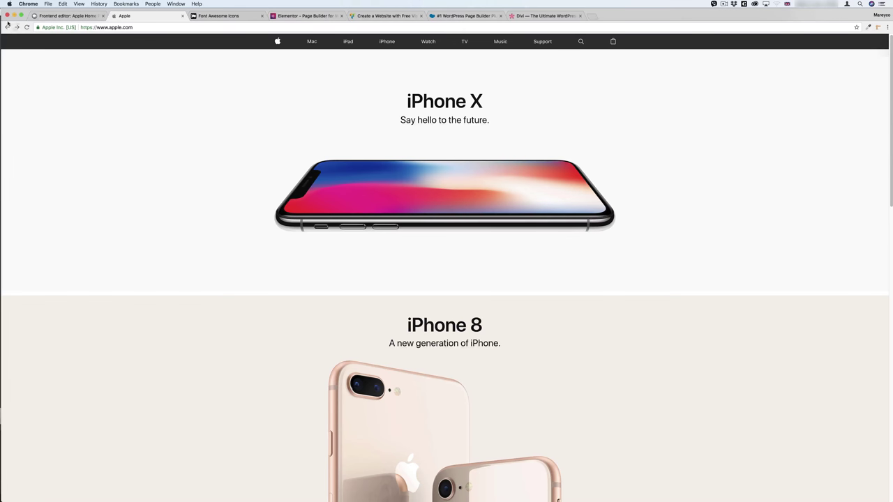
Step: Return to the frontend editor and add a Row element to the empty page
left_click(67, 16)
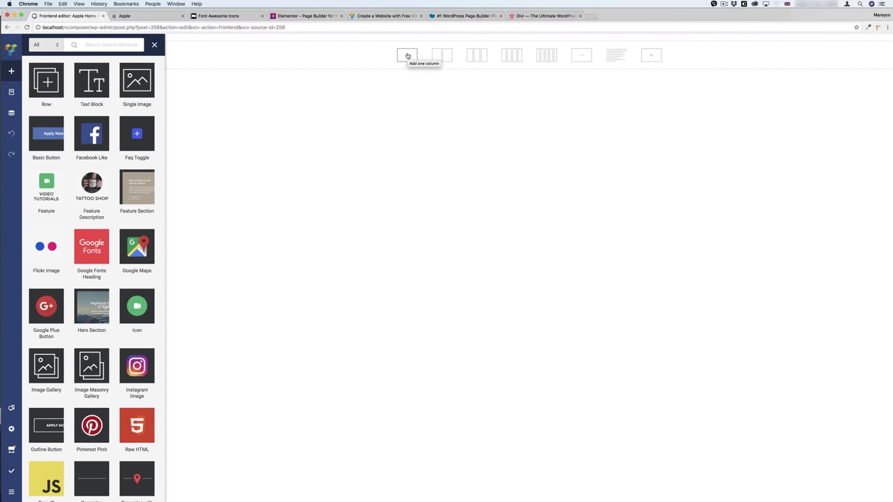
mouse_move(46, 82)
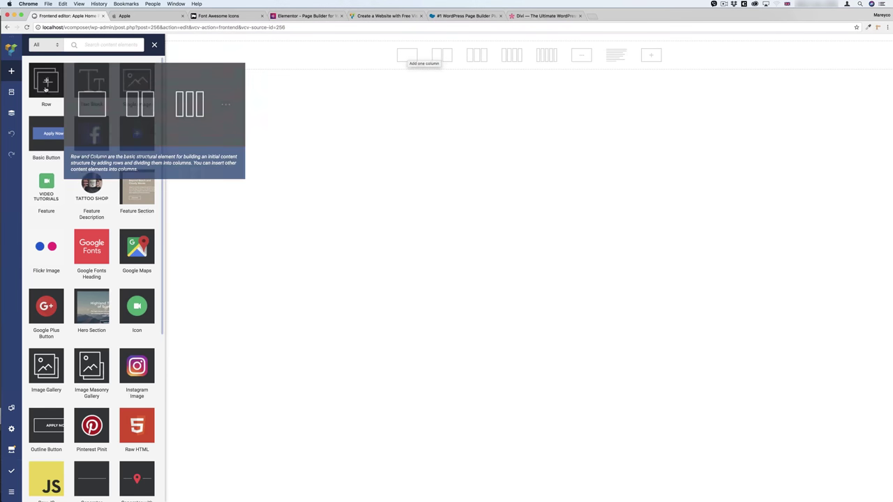
left_click(46, 81)
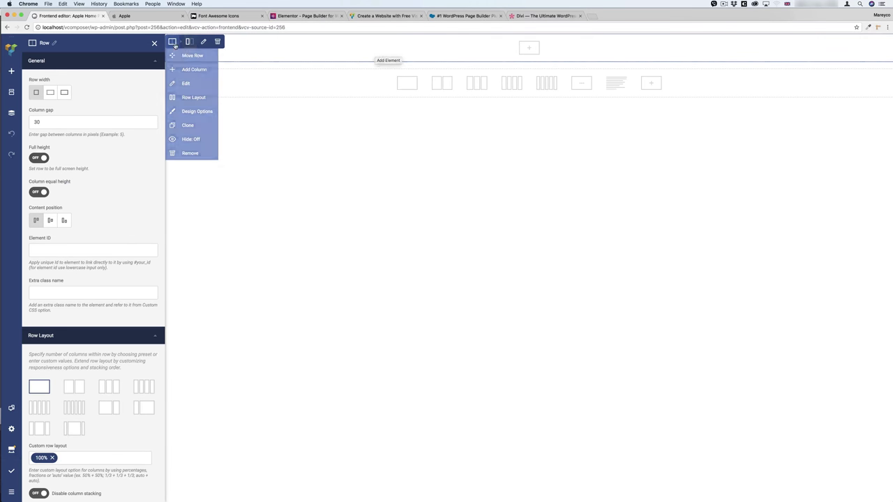
Step: Open the settings of the column inside the new row for editing
mouse_move(174, 45)
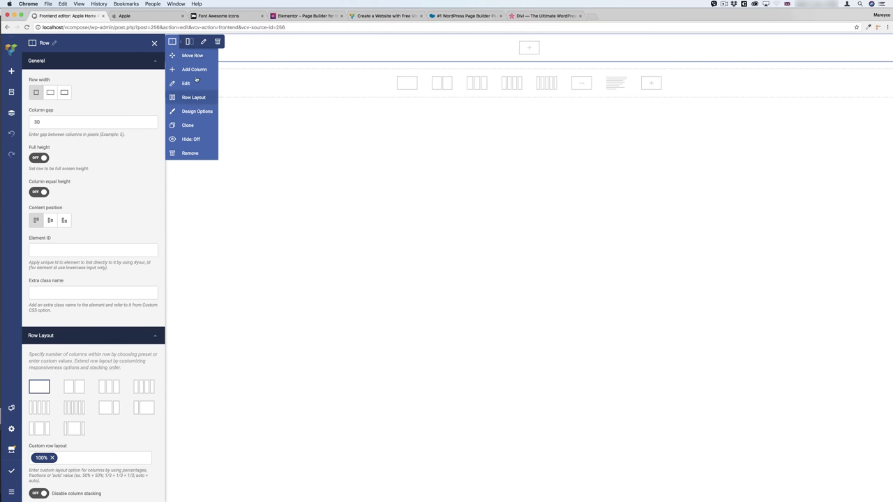
mouse_move(191, 43)
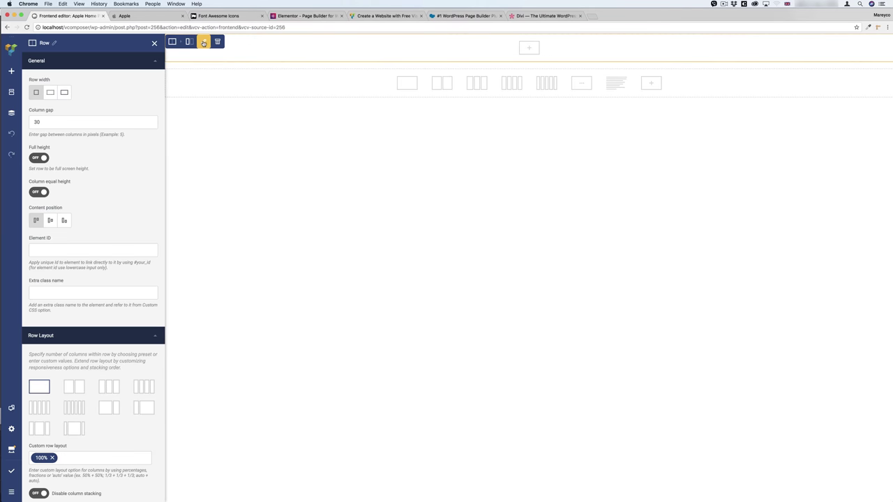
left_click(203, 42)
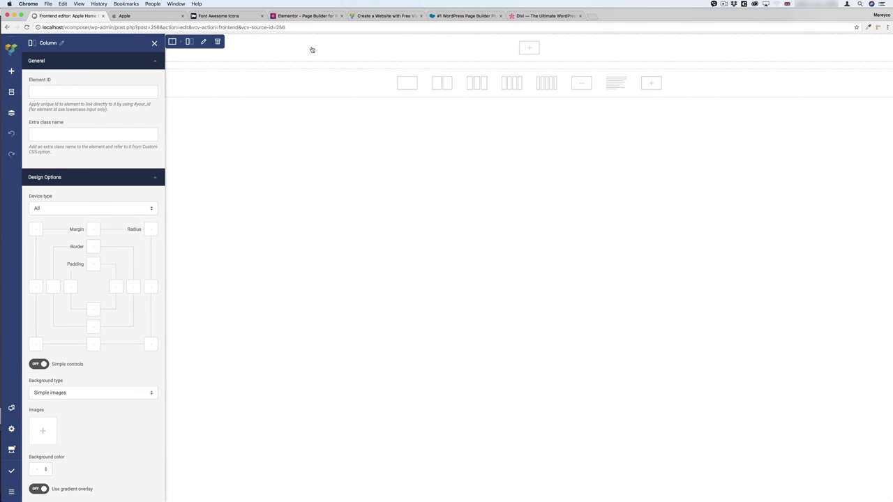
Step: Set the header column's background colour to dark grey 3E3D3D and save the page
scroll(96, 202, "down", 5)
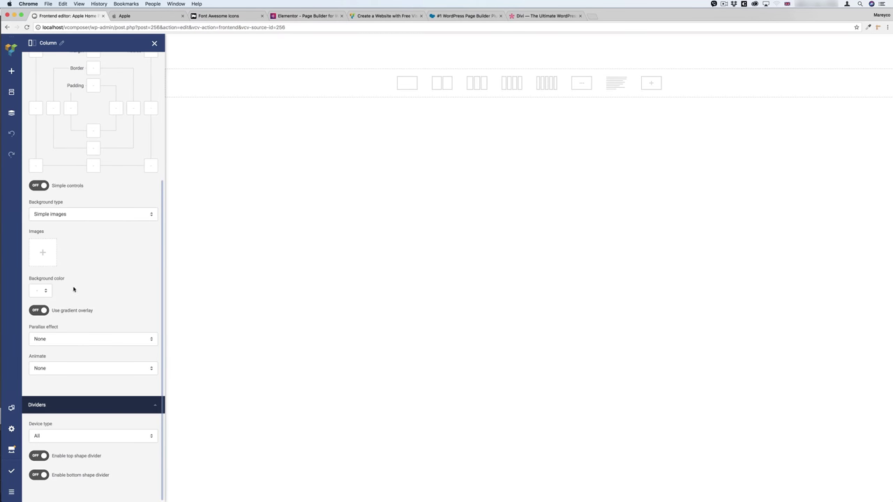
left_click(43, 291)
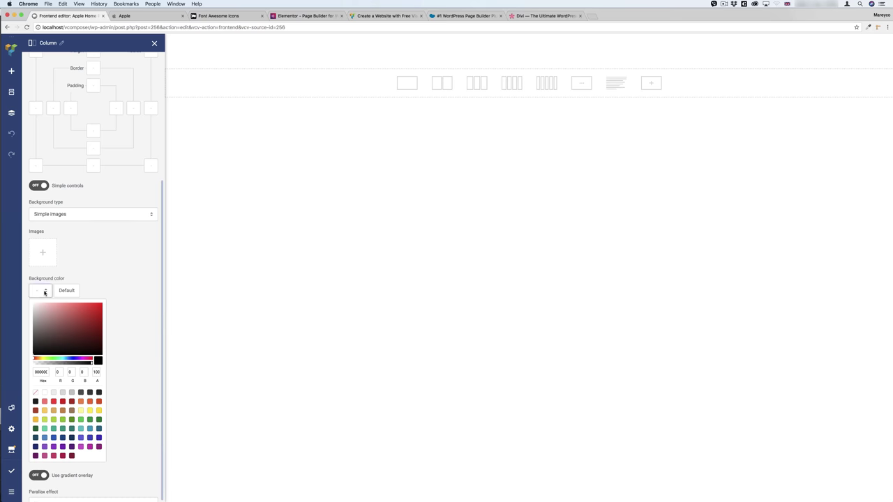
left_click(81, 392)
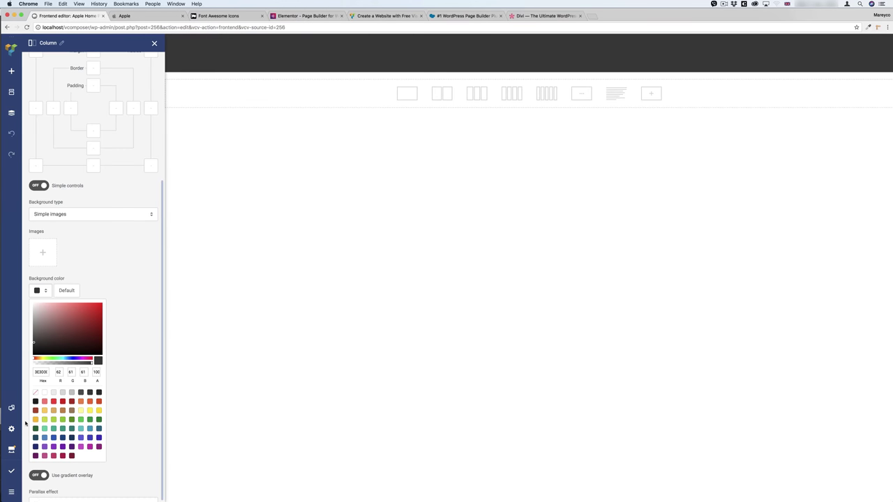
left_click(11, 472)
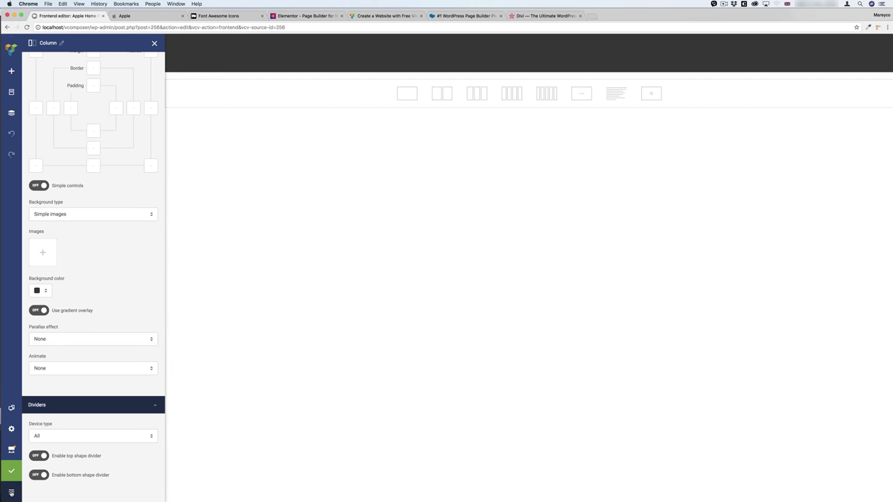
Step: View the published page, compare its dark header bar with the Apple home page, and close the page view
left_click(11, 492)
left_click(40, 428)
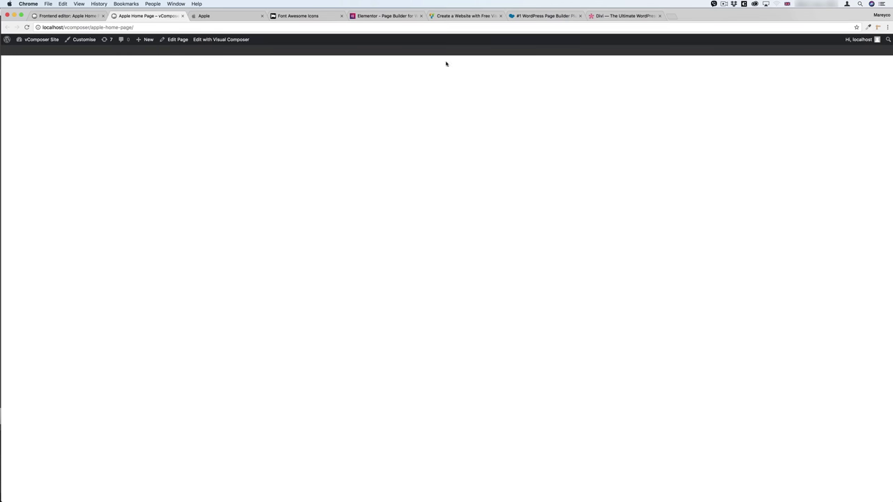
left_click(225, 16)
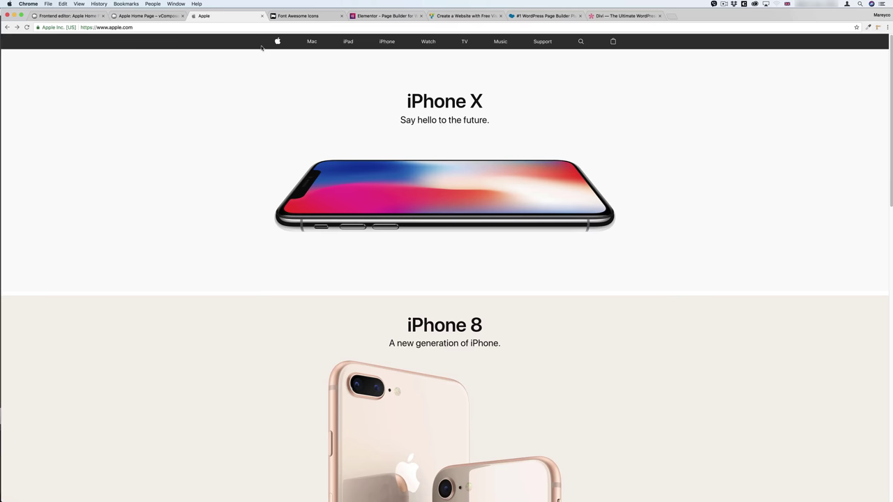
left_click(148, 16)
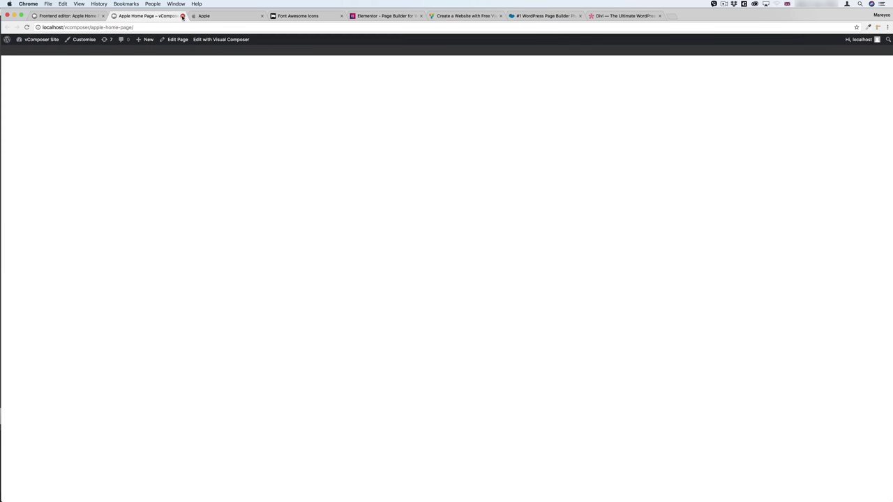
left_click(183, 16)
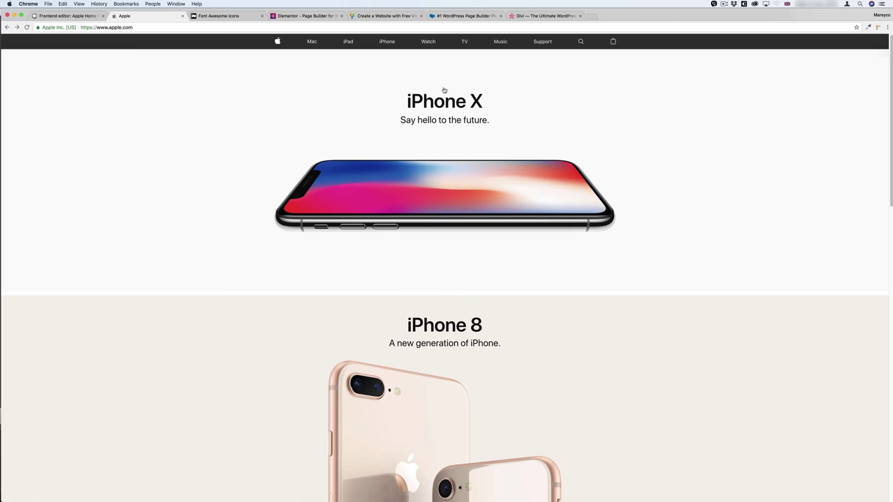
Step: Measure the height of the iPhone X section on the Apple home page with the page ruler
left_click(877, 27)
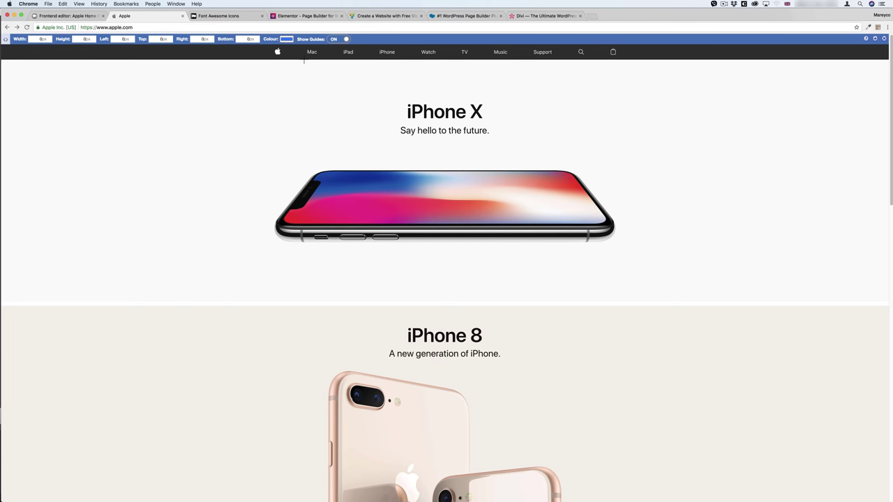
left_click_drag(302, 61, 332, 303)
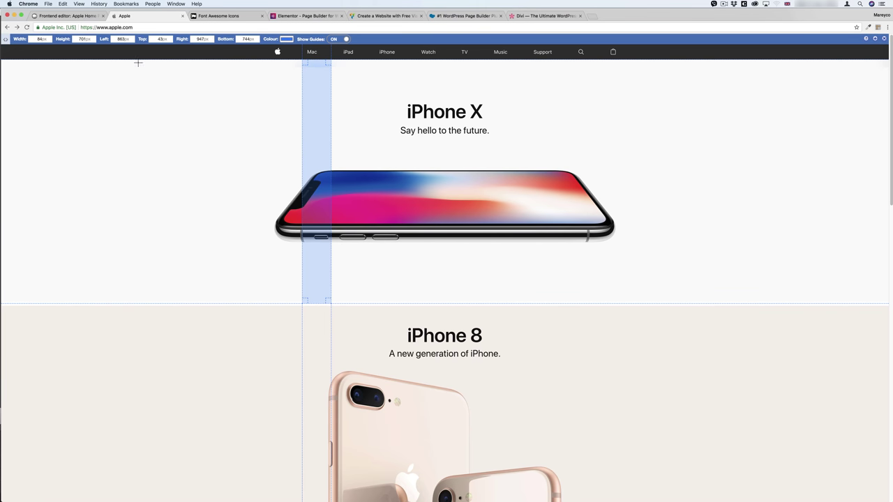
left_click(865, 39)
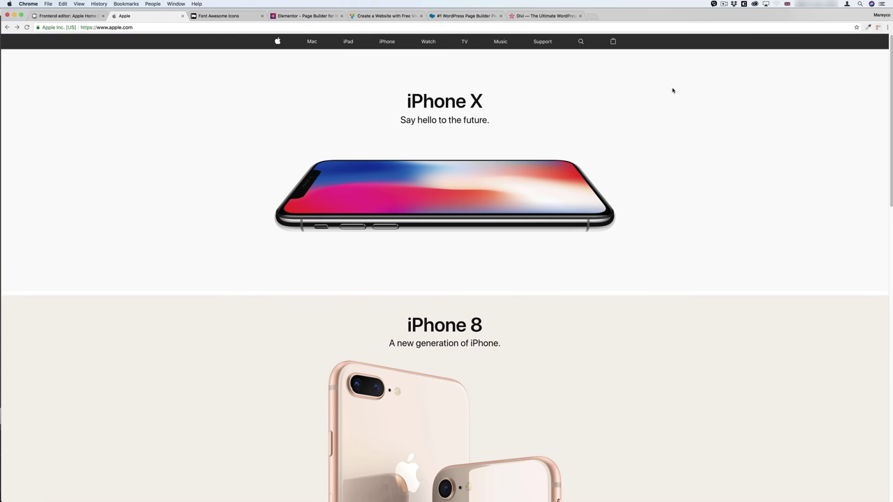
Step: Add a single-column row below the header in the frontend editor and give it an orange-red background colour
left_click(73, 16)
left_click(405, 93)
mouse_move(177, 67)
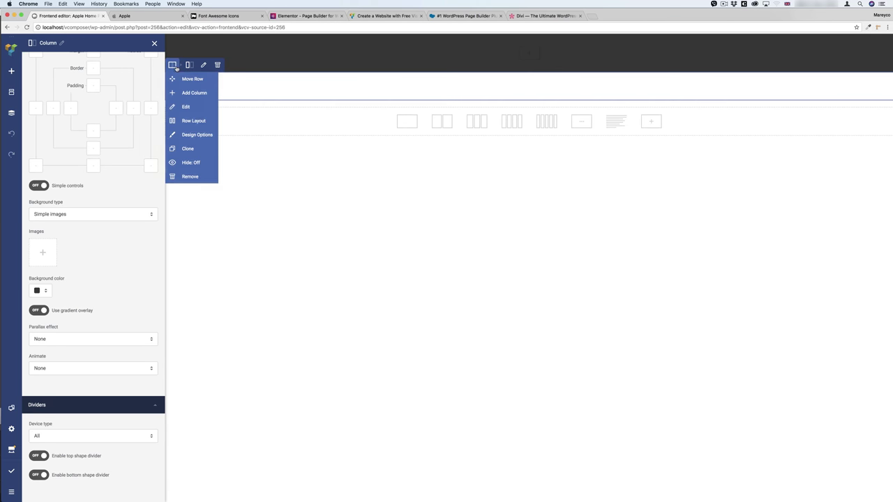
left_click(197, 135)
scroll(107, 255, "down", 5)
left_click(45, 290)
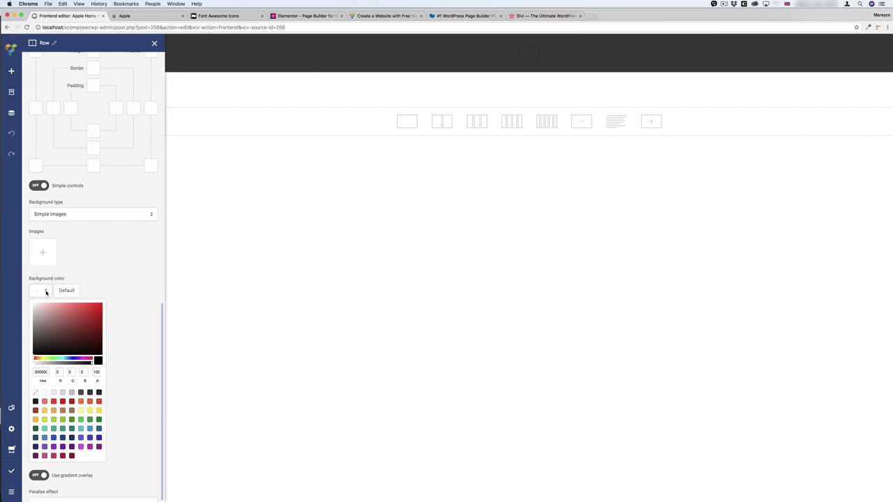
left_click(86, 403)
Step: Assign the extra class name SectionRow01 to the orange-red row and copy the name
scroll(82, 277, "up", 10)
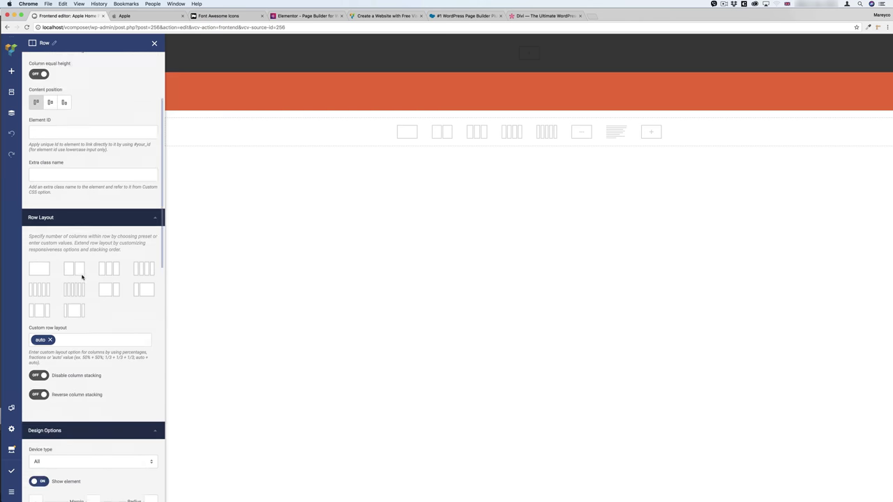
scroll(82, 277, "up", 3)
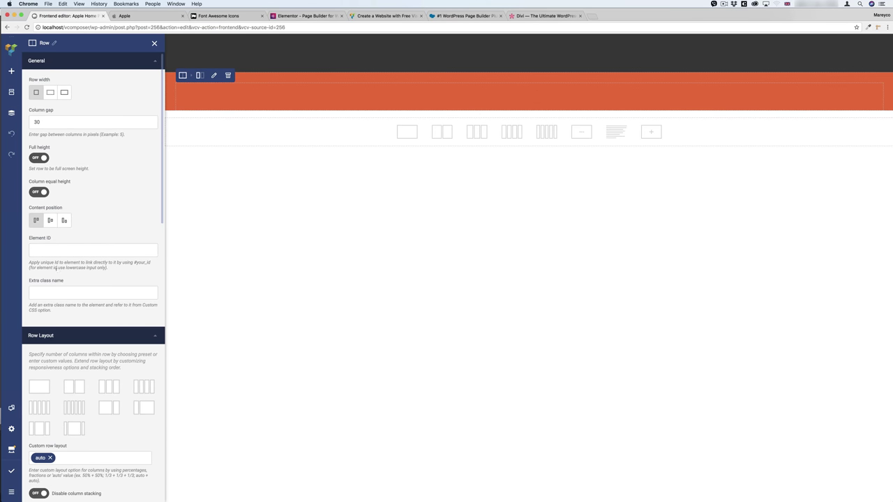
left_click(45, 292)
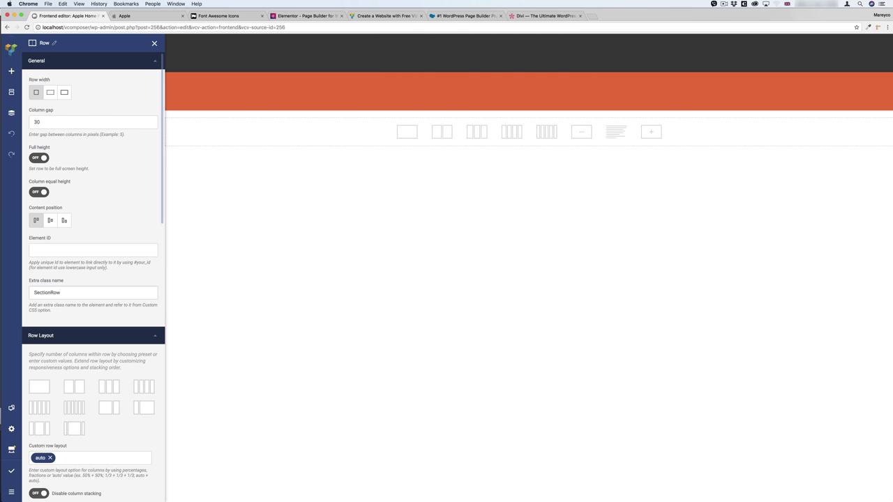
key("super+a")
left_click_drag(70, 292, 34, 292)
key("super+c")
Step: Add a page-level CSS rule giving .SectionRow01 a height of 700px and apply it
left_click(11, 429)
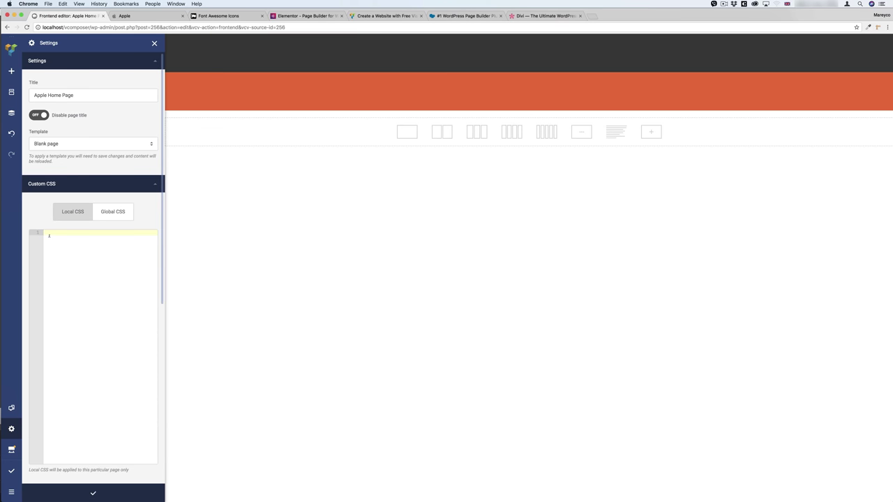
key("super+v")
key("Return")
type("height:")
type("70%")
key("BackSpace")
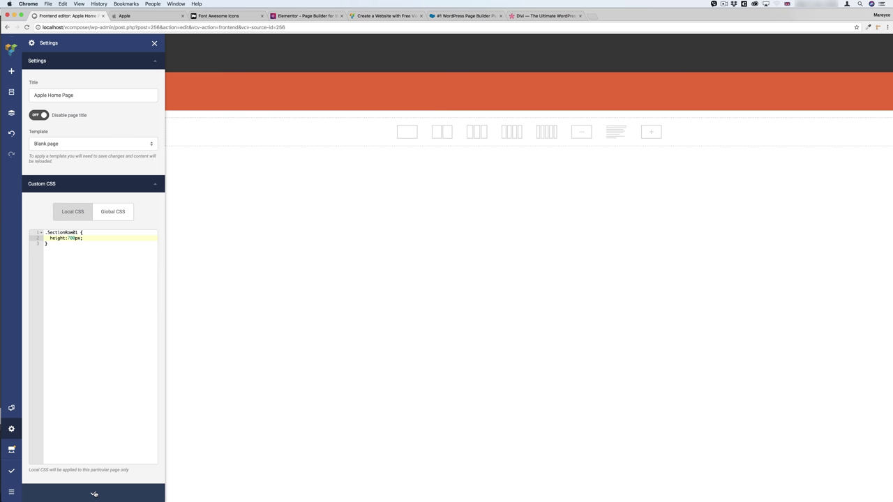
left_click(94, 494)
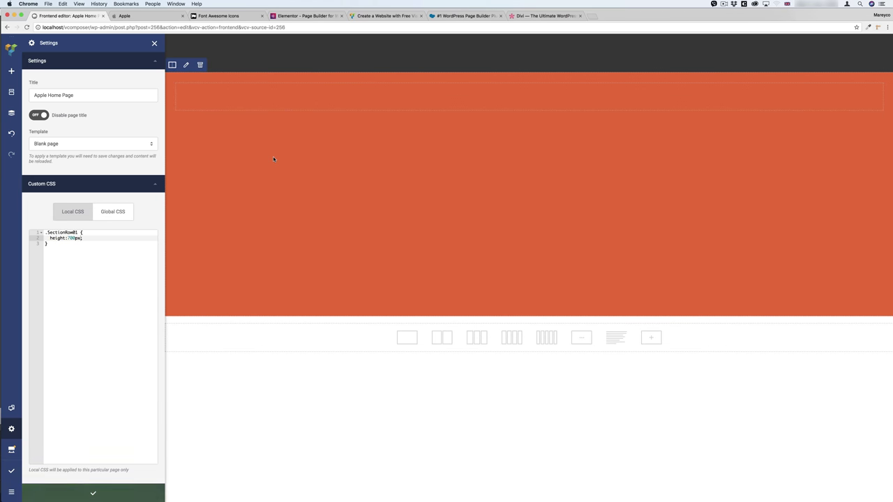
Step: Check the Apple home page's first section and place a Google Fonts Heading element in the orange-red row's column
left_click(143, 16)
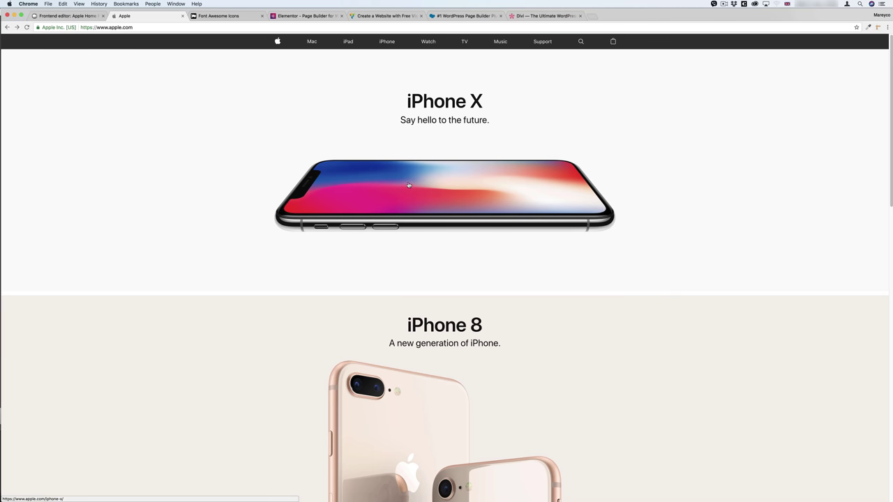
left_click(68, 15)
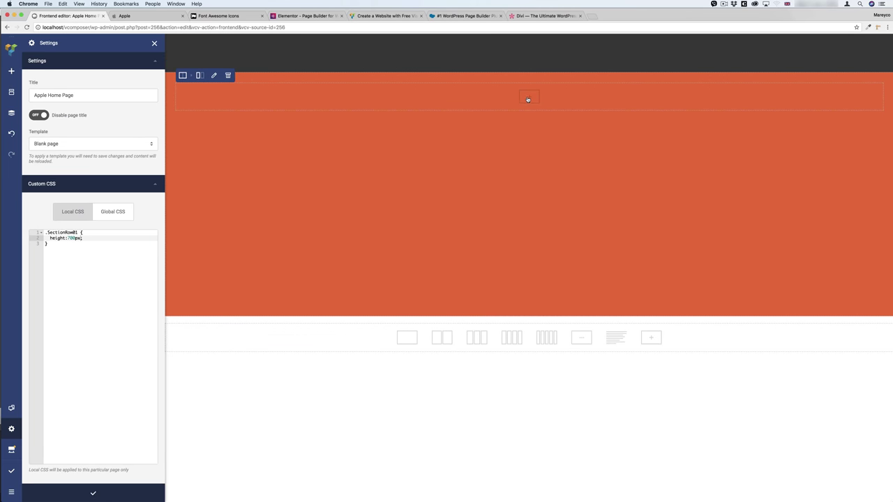
key("a")
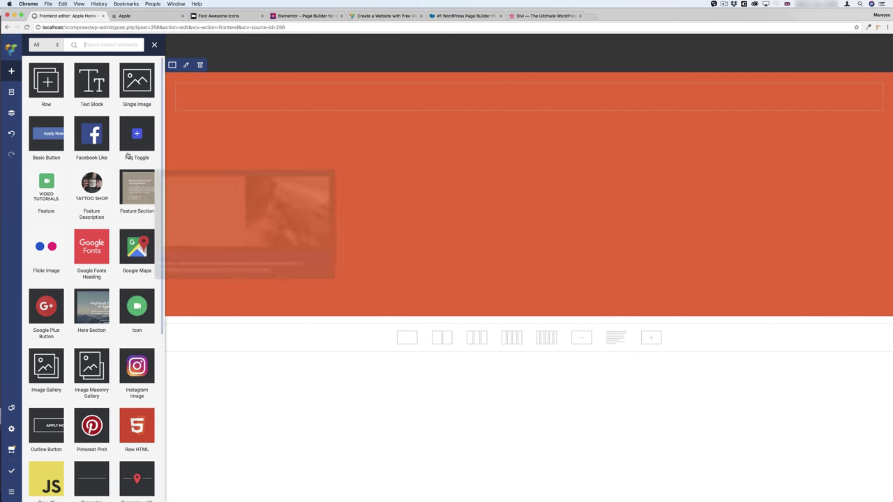
mouse_move(75, 134)
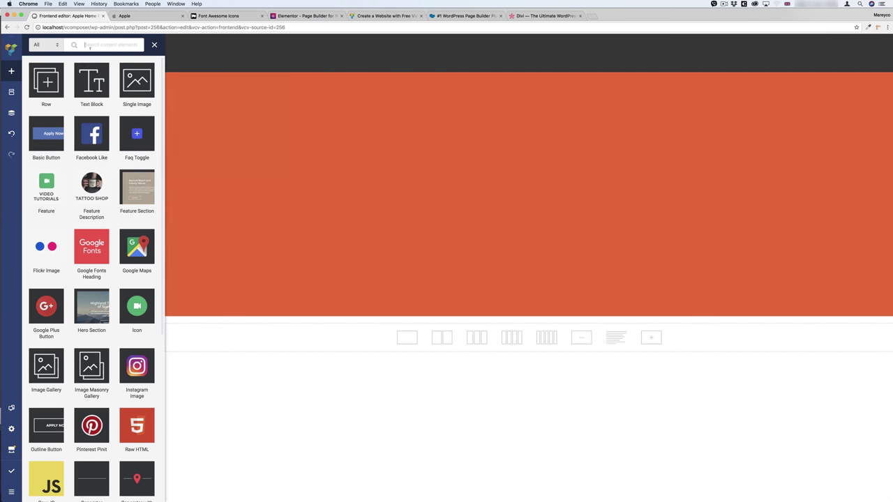
type("goo")
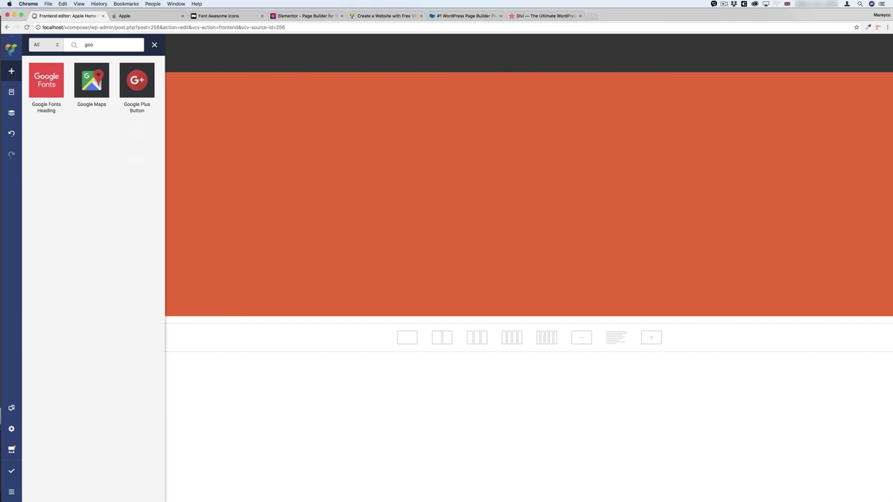
mouse_move(47, 81)
left_click_drag(47, 80, 520, 100)
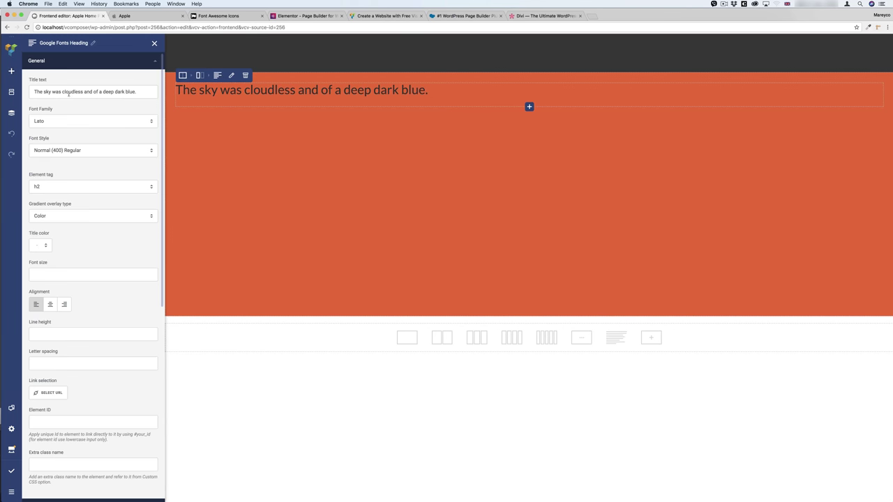
Step: Change the heading text to "iPhone X" and format it as centred Bold (700) Regular
double_click(64, 92)
triple_click(63, 91)
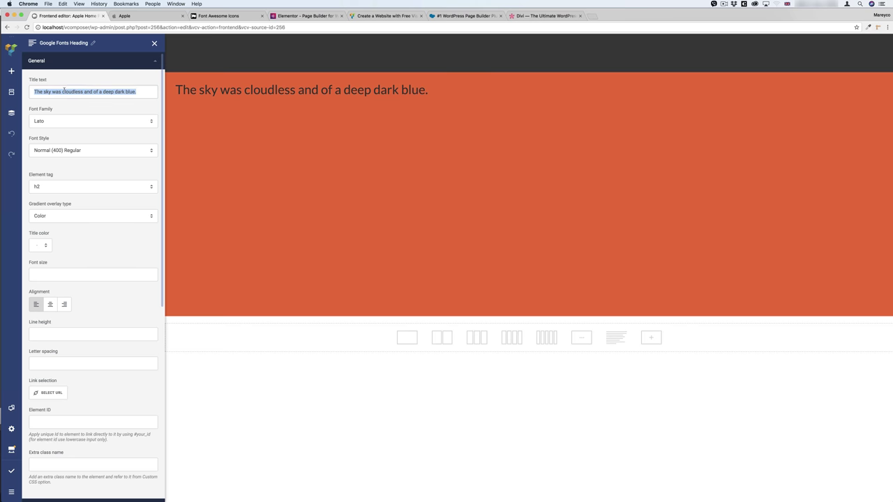
type("iPhone X")
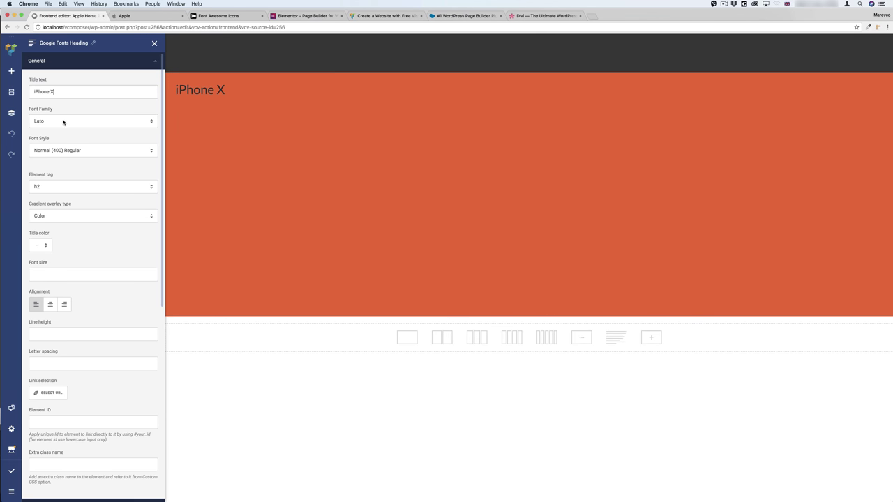
left_click(82, 152)
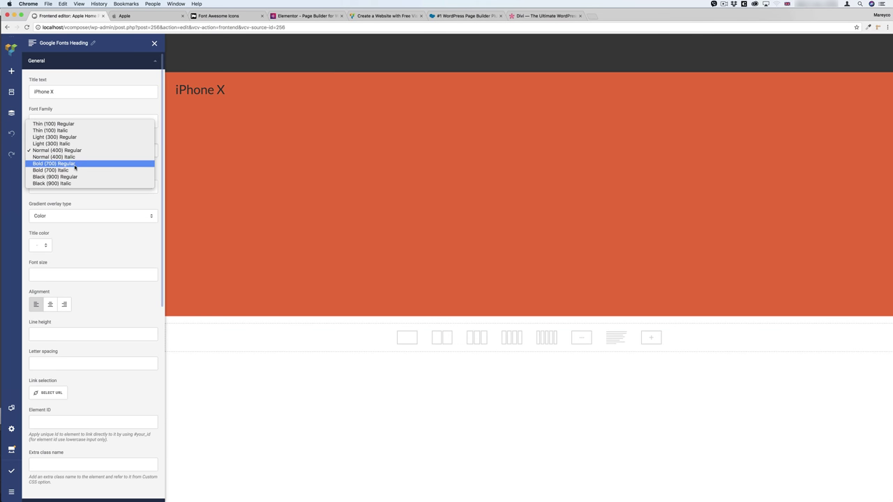
left_click(69, 164)
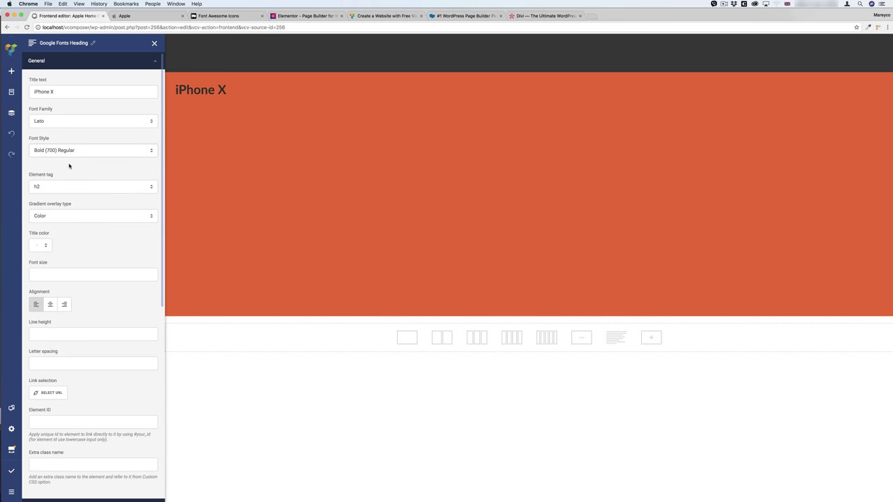
left_click(49, 303)
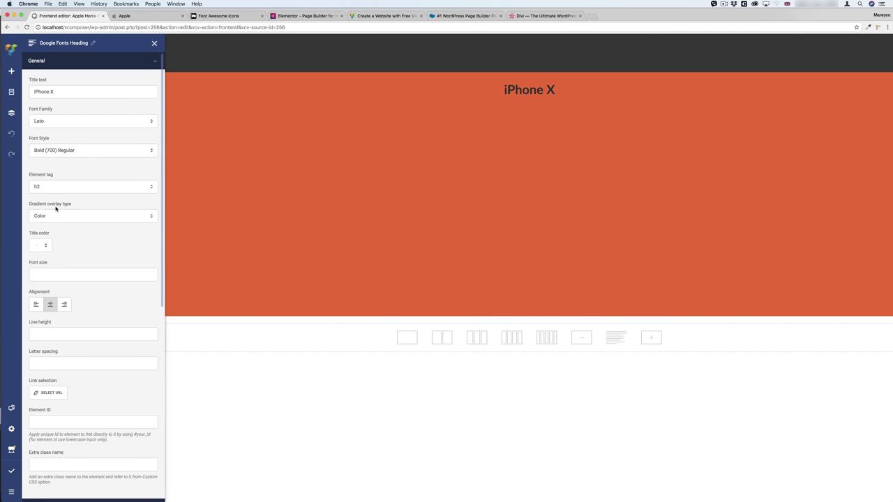
Step: Set the iPhone X heading's element tag to h1 and its font size to 55
left_click(50, 186)
left_click(48, 181)
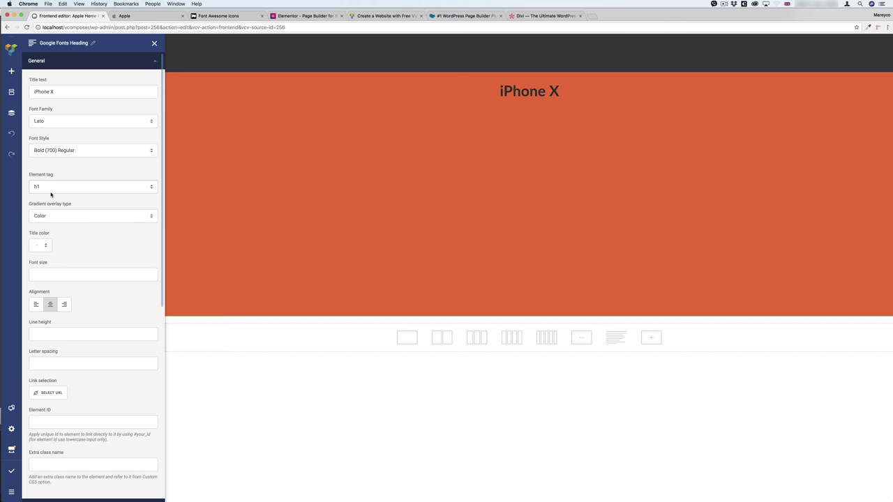
type("55")
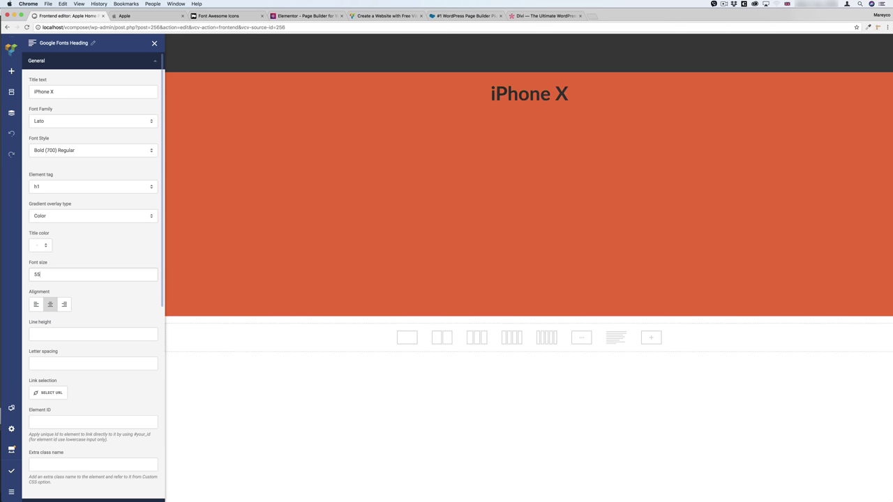
Step: Check the iPhone X tagline on the Apple home page and clone the iPhone X heading in the Visual Composer editor
left_click(143, 15)
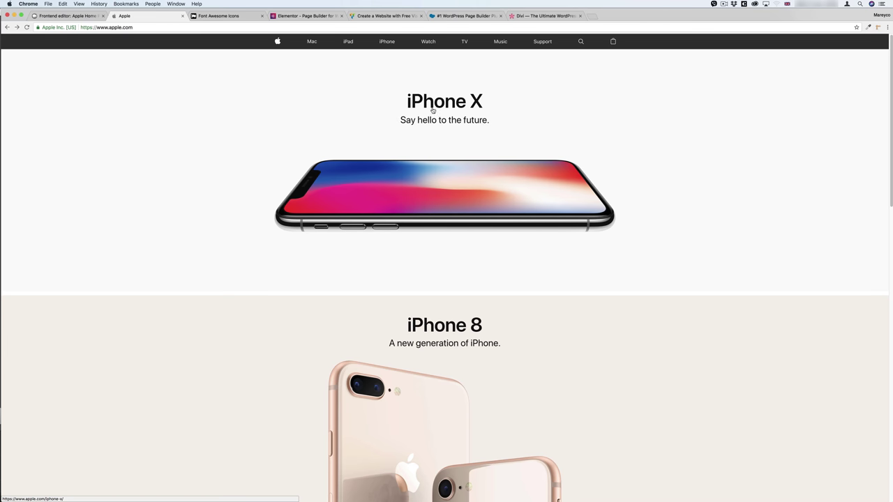
left_click(70, 16)
mouse_move(311, 113)
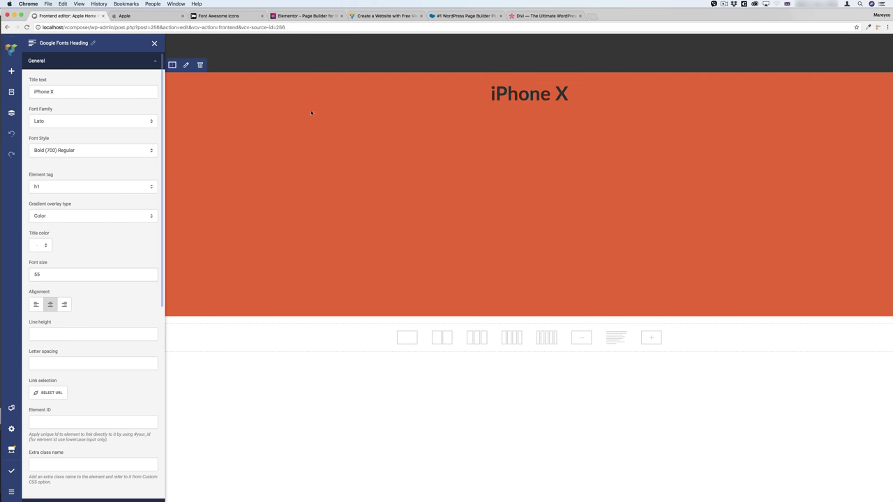
mouse_move(217, 77)
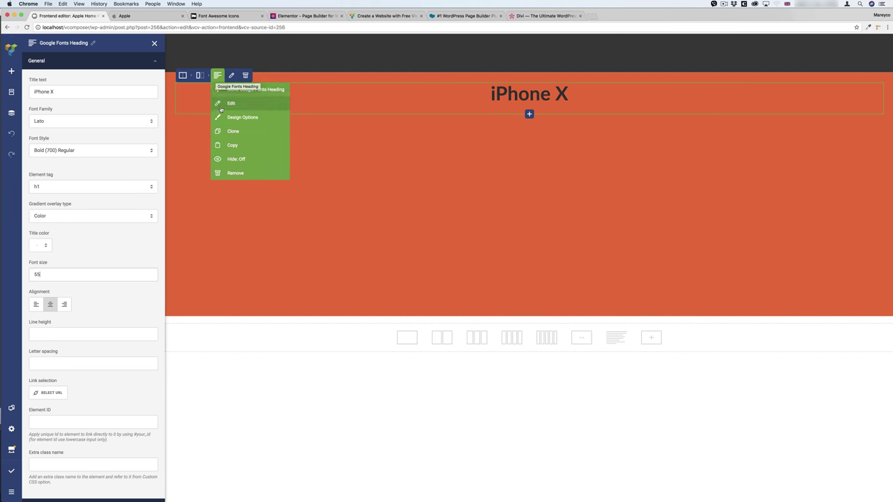
left_click(230, 131)
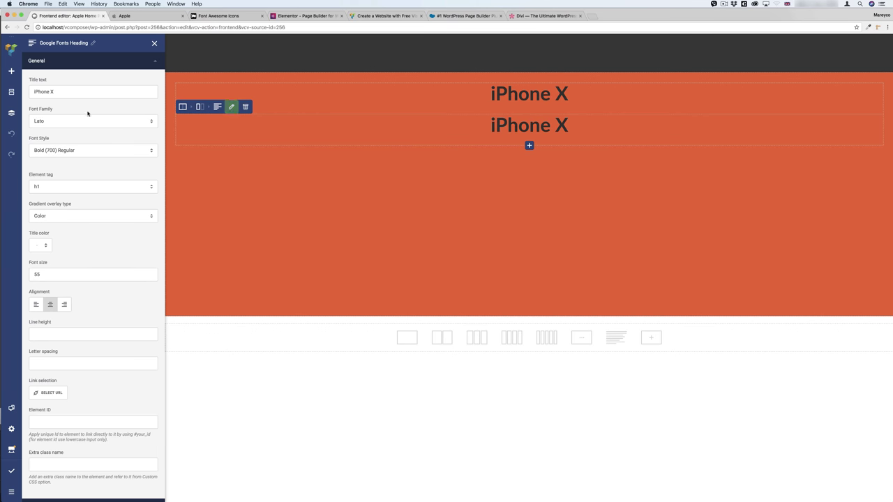
Step: Change the cloned heading's text to "Say hello to the future" and set its font style to Light (300) Regular
triple_click(58, 90)
type("Sa")
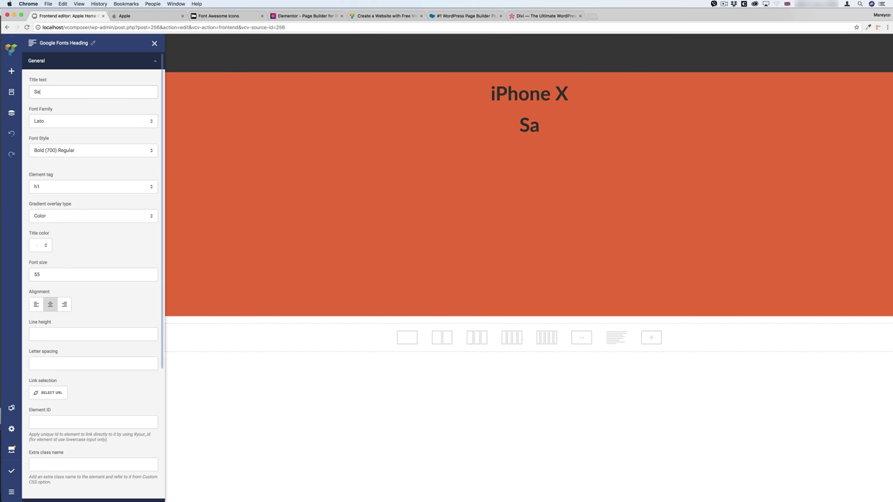
type("y hello")
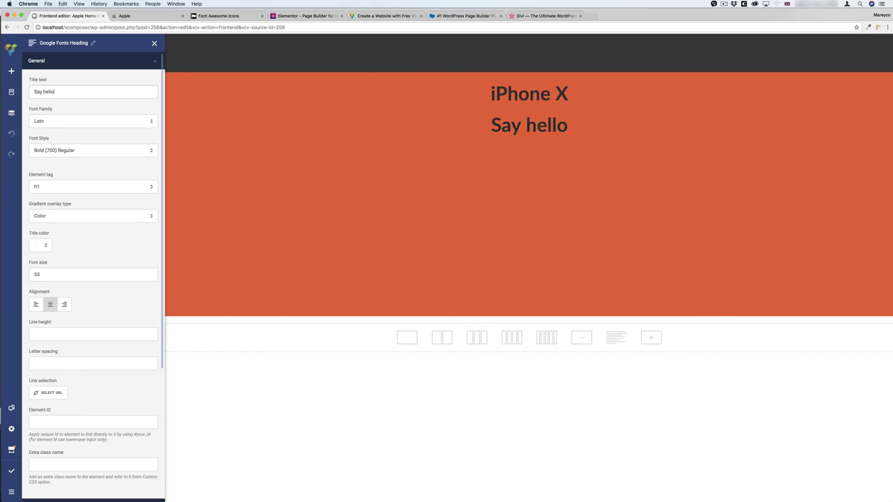
type(" to the future")
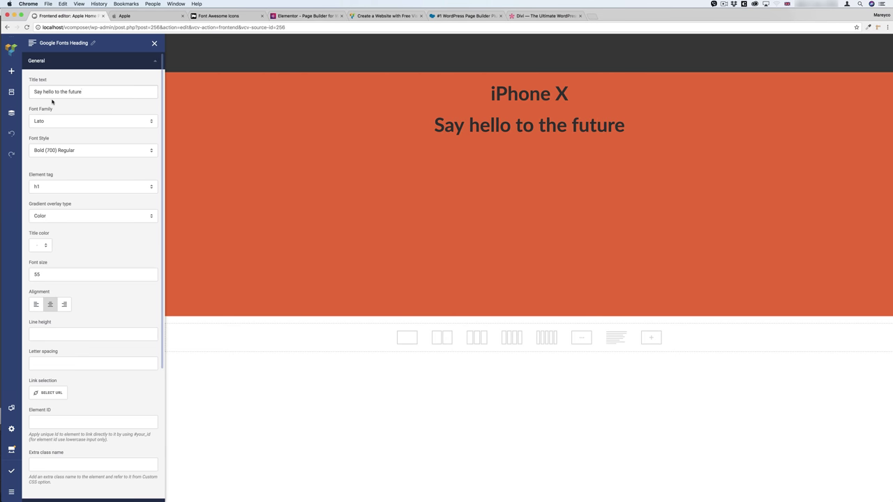
left_click(62, 150)
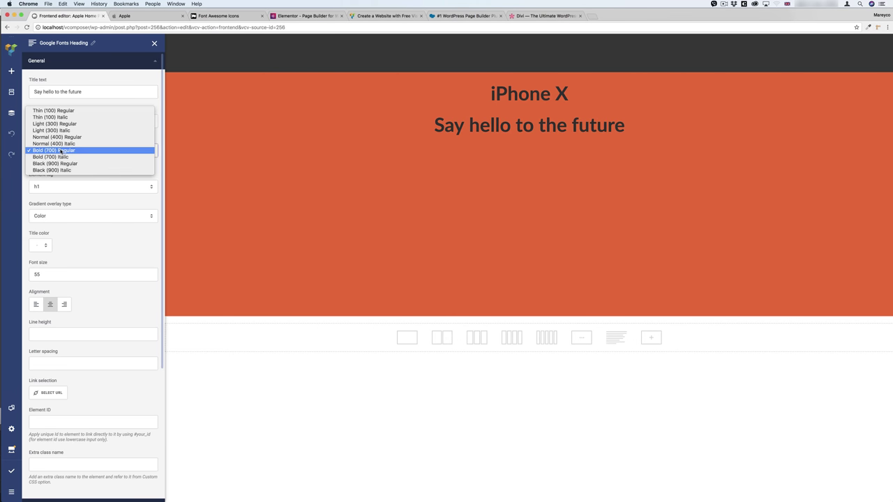
left_click(73, 124)
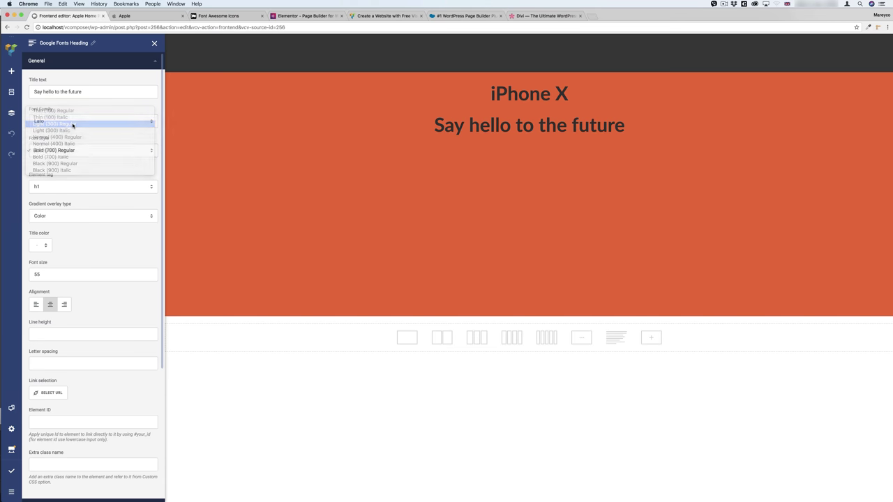
Step: Set the "Say hello to the future" heading's element tag to h3 and its font size to 30
left_click(54, 186)
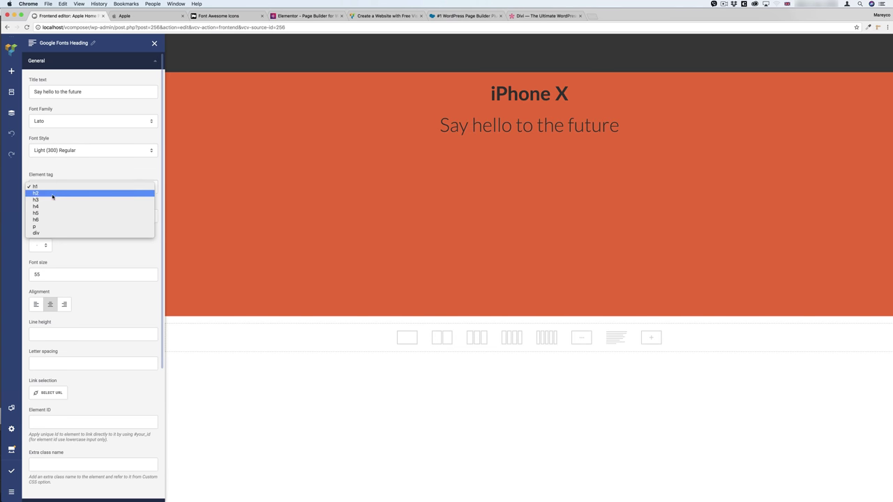
left_click(51, 201)
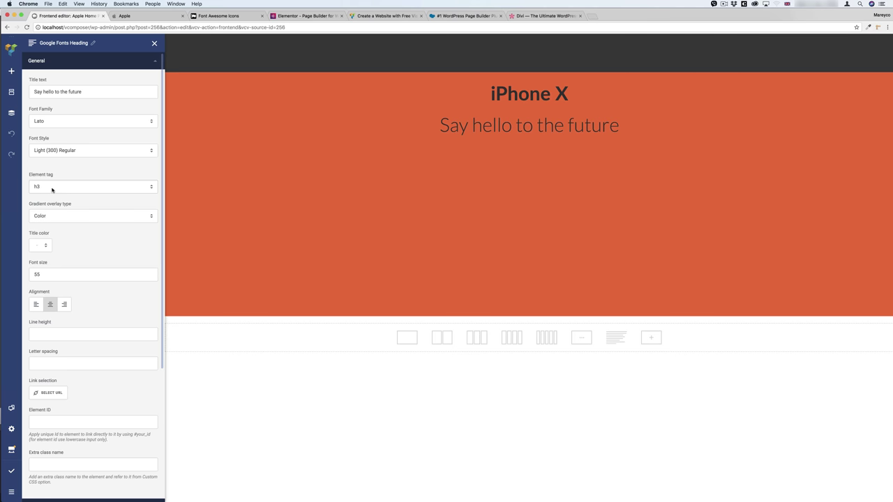
left_click(54, 186)
left_click(49, 194)
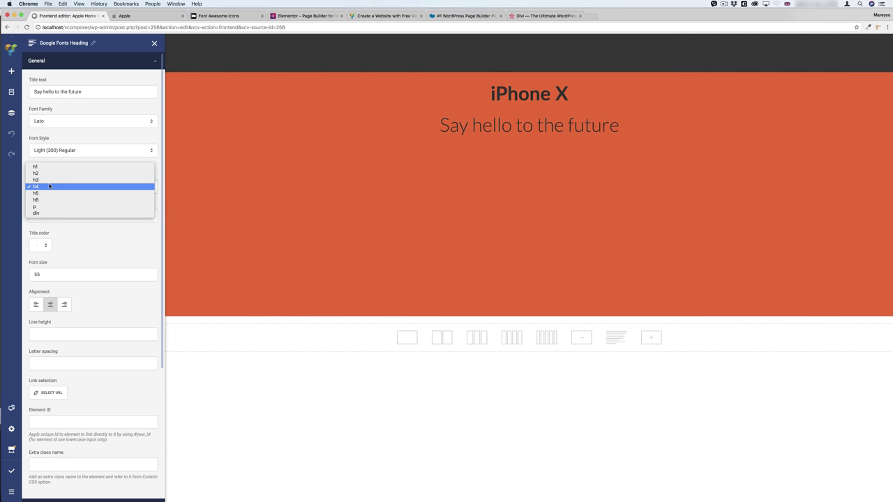
left_click(49, 185)
left_click(46, 184)
left_click(44, 184)
double_click(46, 273)
type("35")
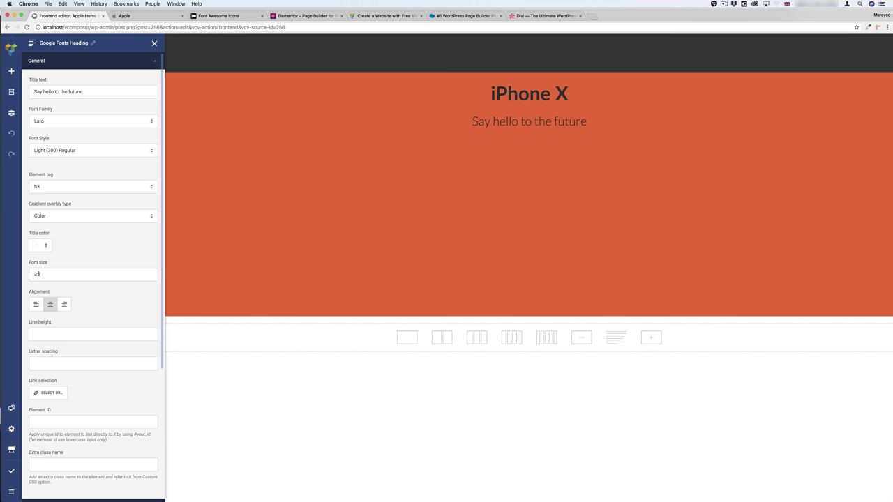
key("BackSpace")
type("0")
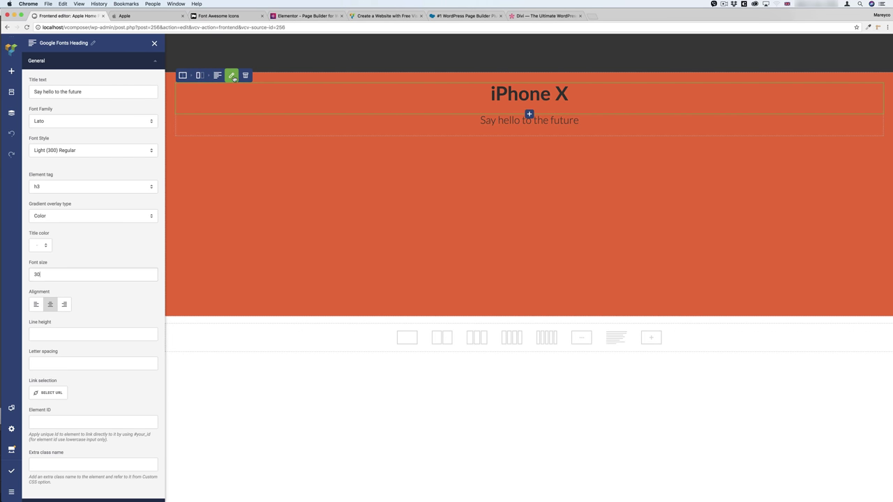
Step: Set the bottom margin of the iPhone X heading to 0
scroll(87, 214, "down", 5)
scroll(87, 217, "down", 3)
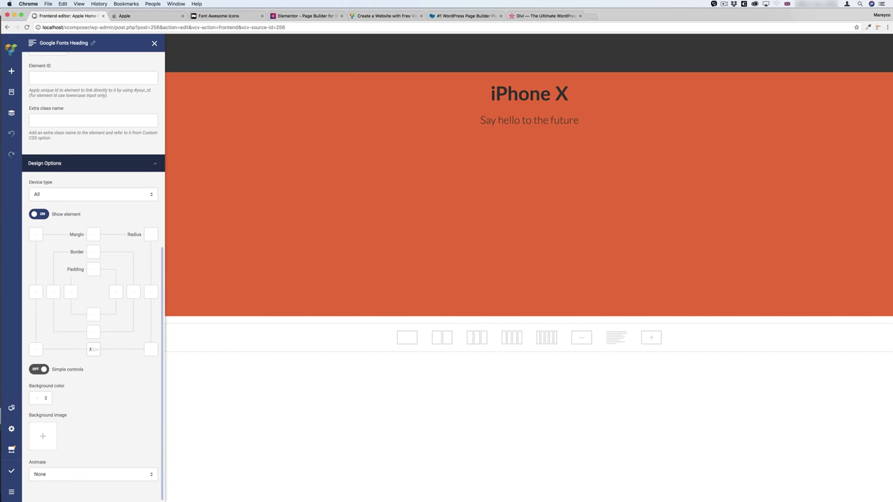
left_click(93, 349)
type("0")
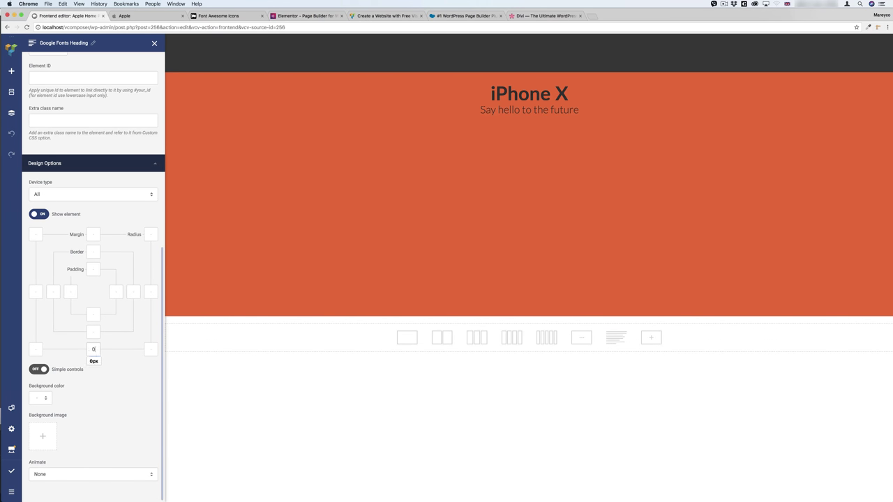
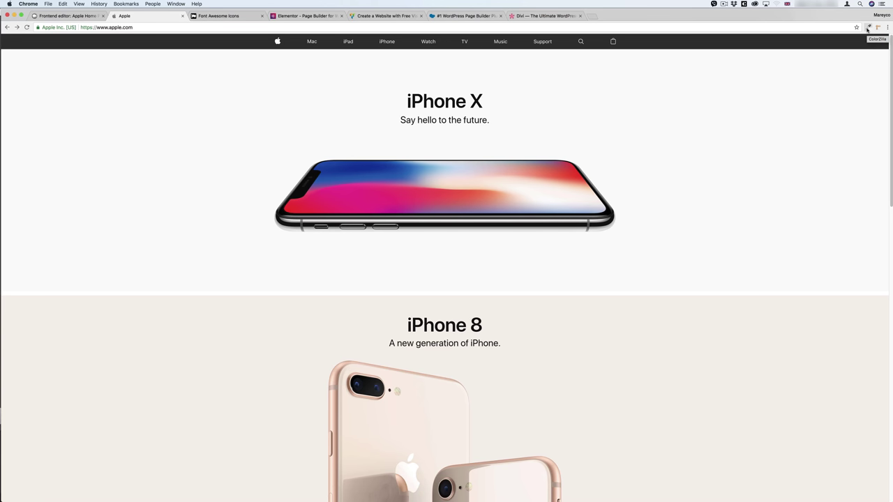
Step: Sample the iPhone X section's background colour #FAFAFA from the Apple home page and copy it to the clipboard
left_click(868, 28)
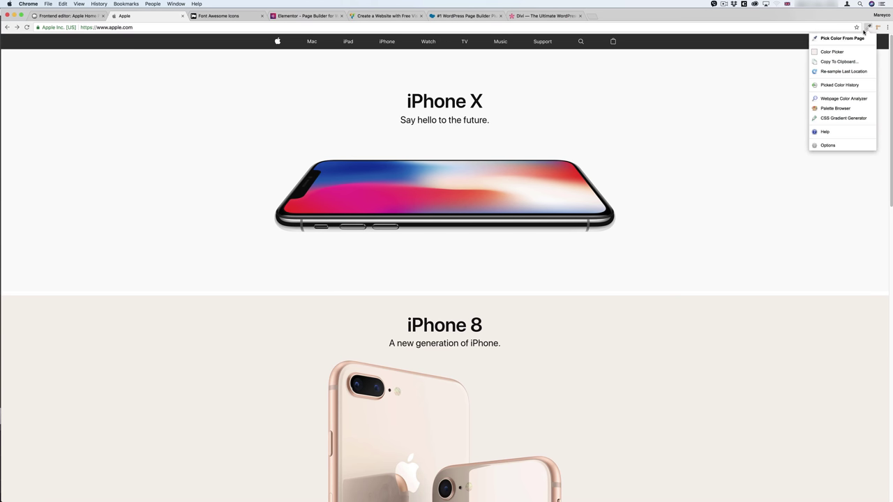
left_click(838, 42)
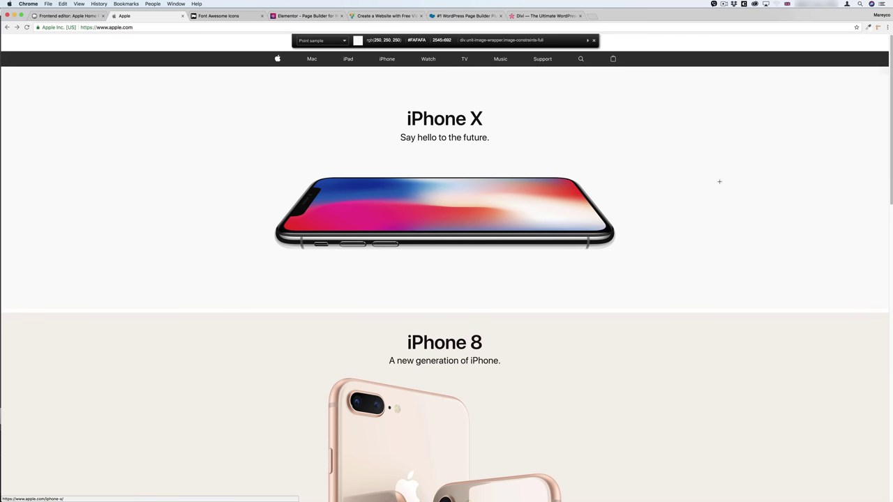
left_click(707, 169)
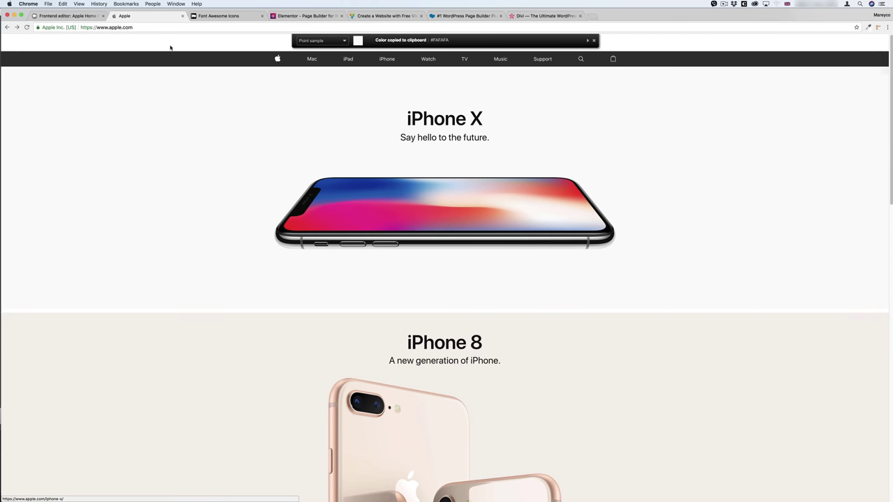
Step: Set the background color of the orange-red row in the Visual Composer editor to FAFAFA
left_click(69, 15)
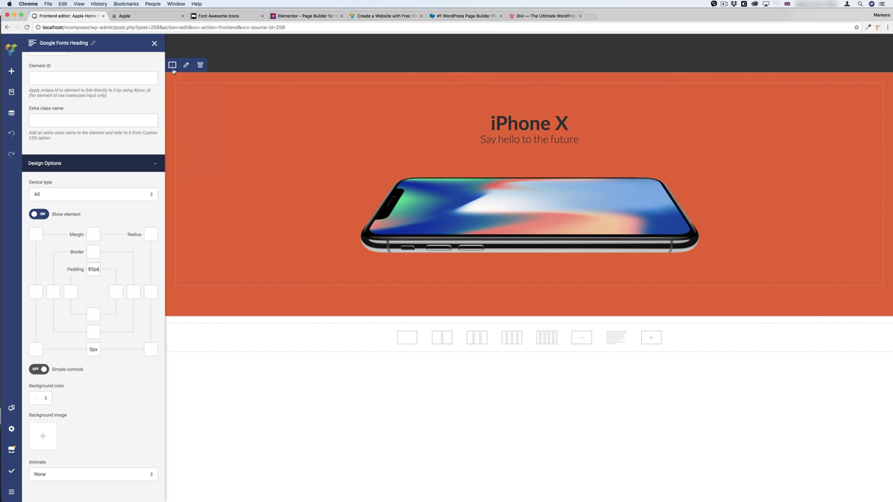
mouse_move(173, 64)
left_click(186, 107)
scroll(64, 233, "down", 15)
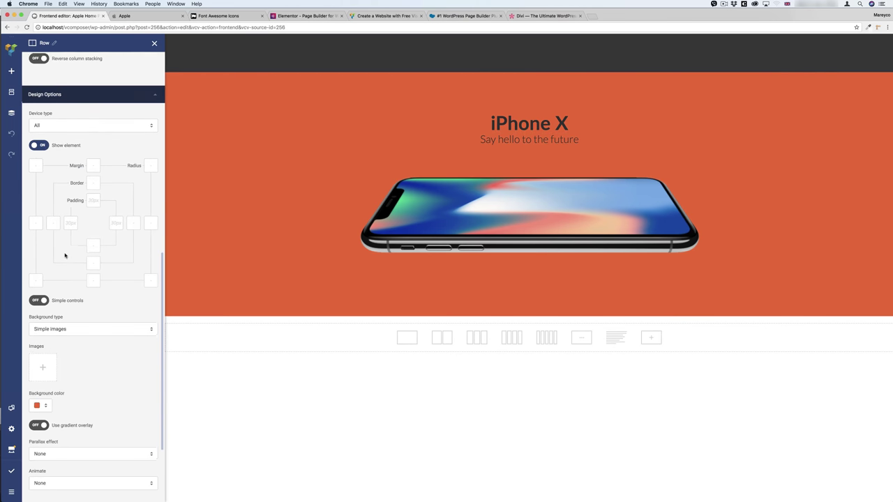
left_click(48, 291)
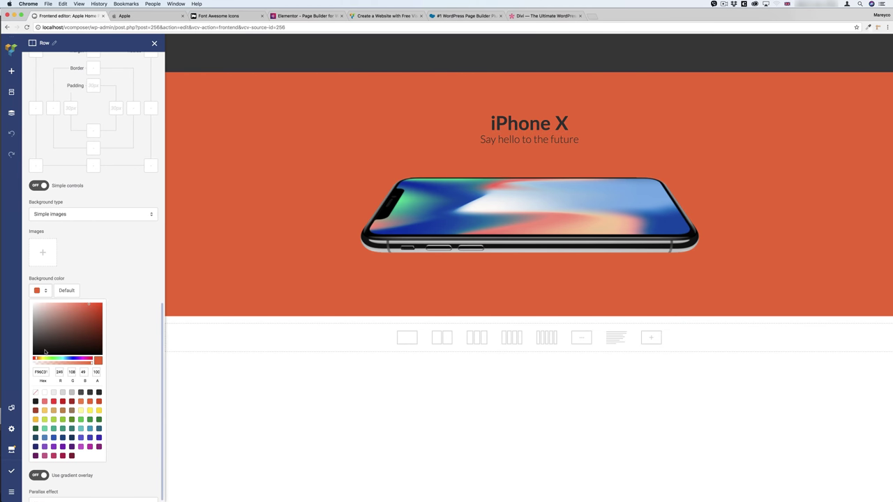
double_click(40, 371)
type("FAFAFA")
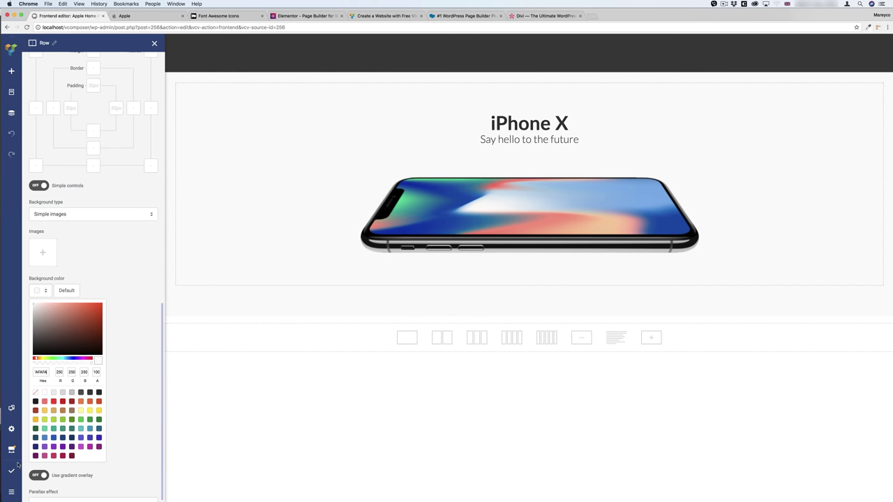
left_click(143, 327)
Step: Save the page, compare its live view with the Apple home page's iPhone X section, and close the live view
mouse_move(11, 470)
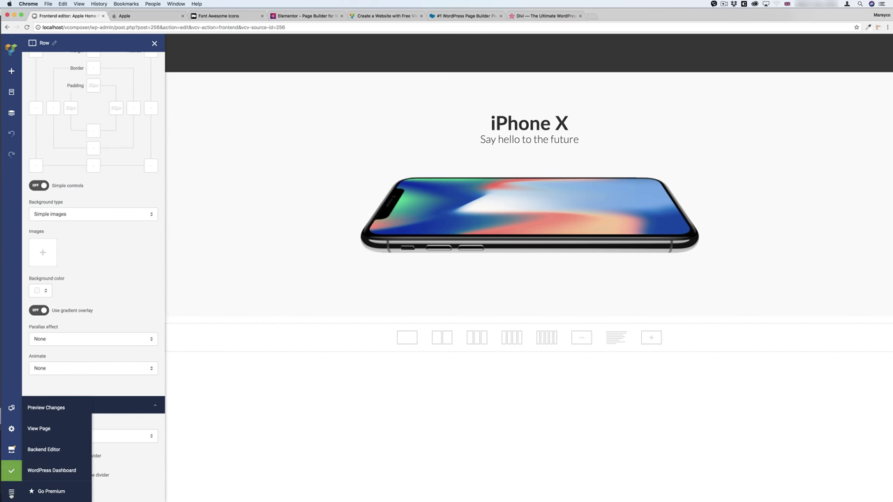
left_click(34, 427)
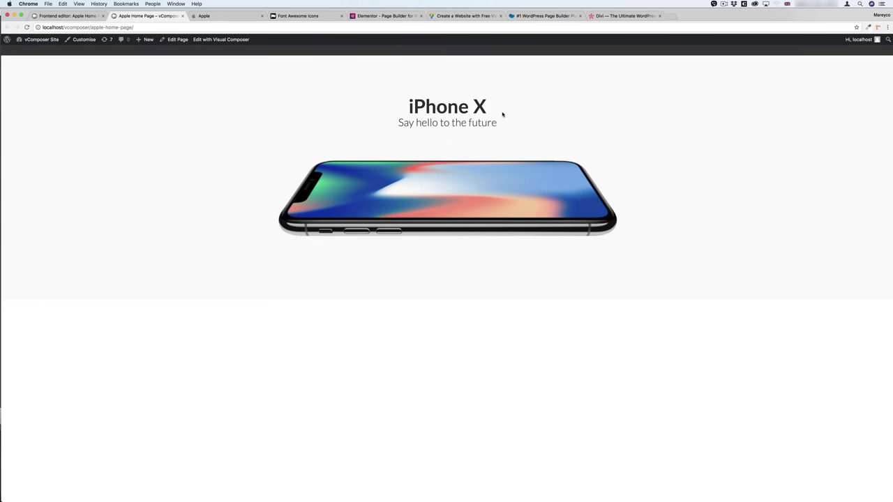
left_click(202, 16)
left_click(167, 16)
left_click(210, 16)
left_click(166, 16)
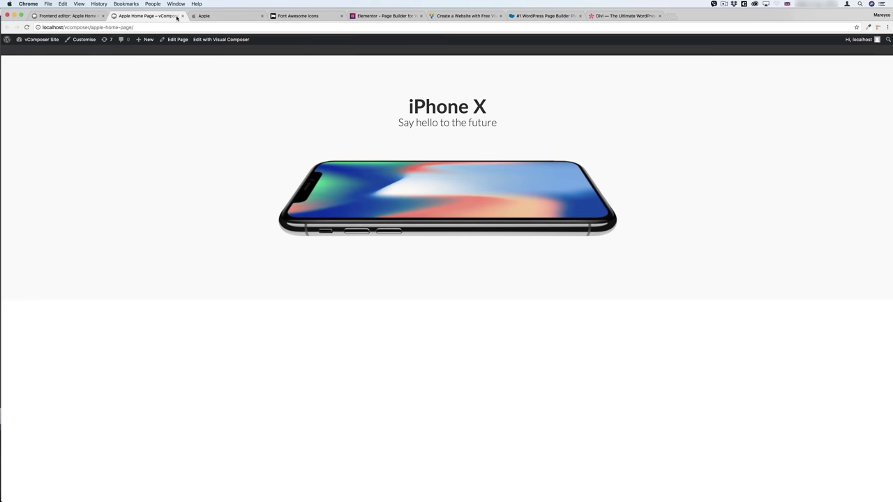
left_click(182, 16)
Step: Check the iPhone 8 section on the Apple home page and clone the iPhone X row in the Visual Composer editor
scroll(452, 167, "down", 5)
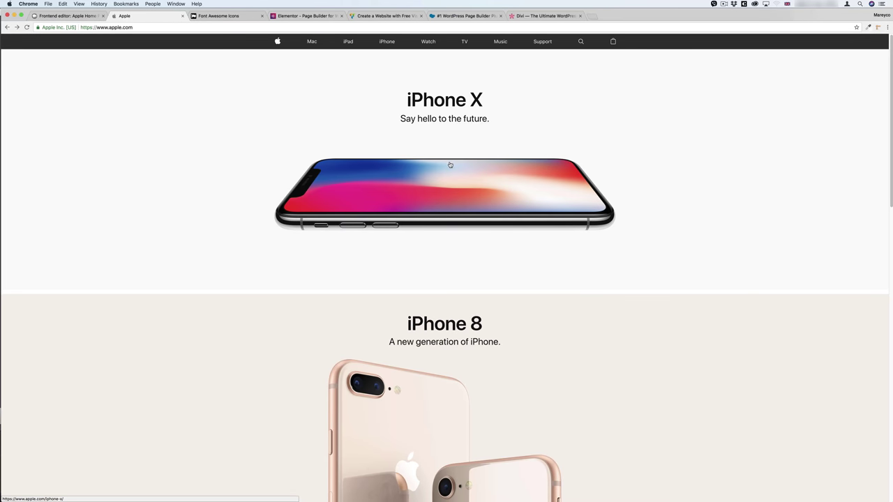
scroll(453, 168, "down", 1)
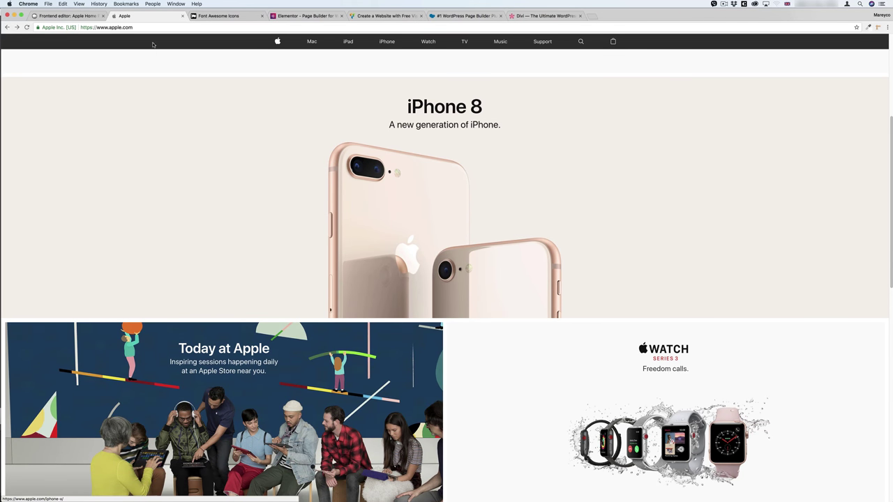
left_click(79, 16)
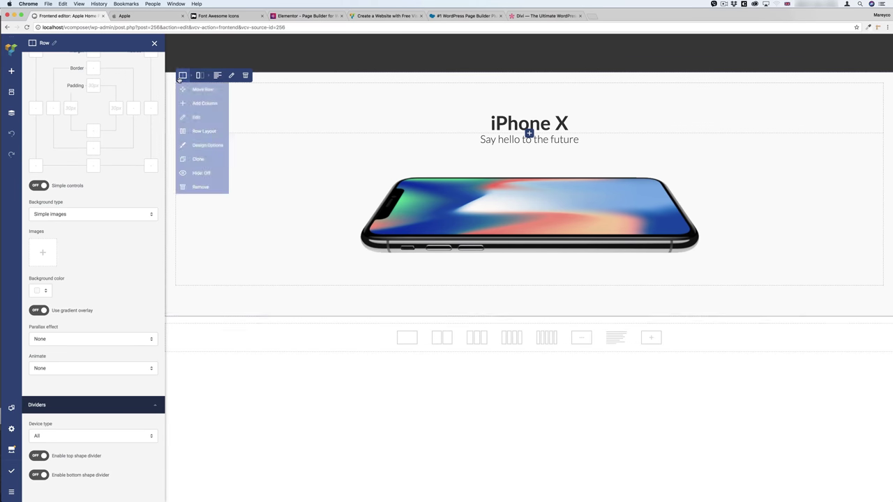
mouse_move(172, 67)
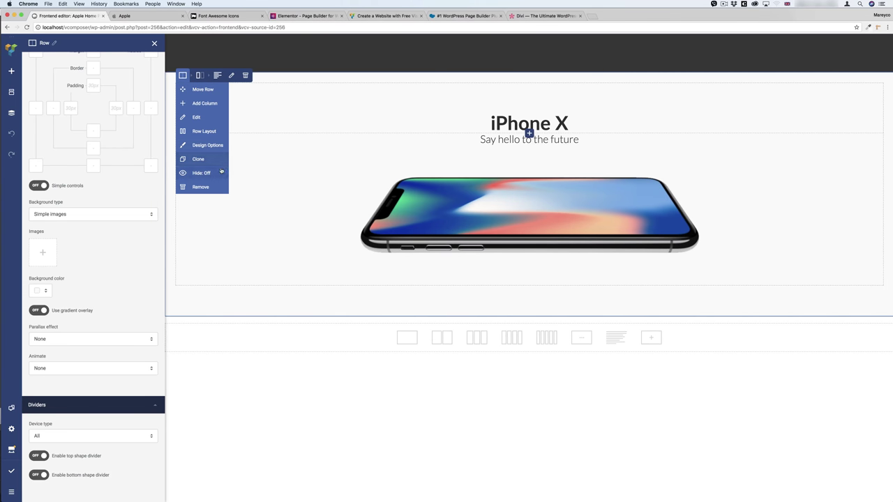
left_click(198, 160)
scroll(291, 291, "down", 3)
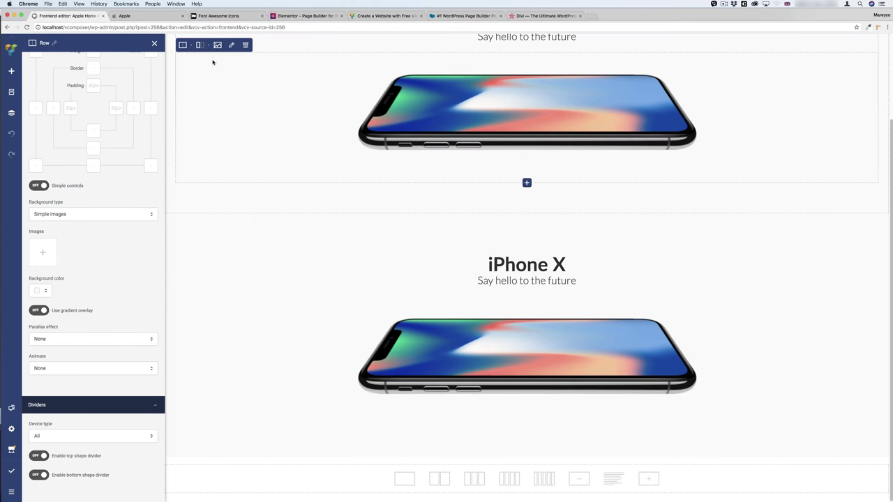
Step: Sample the iPhone 8 section's background colour #F7F0EC from the Apple home page and copy it to the clipboard
left_click(139, 15)
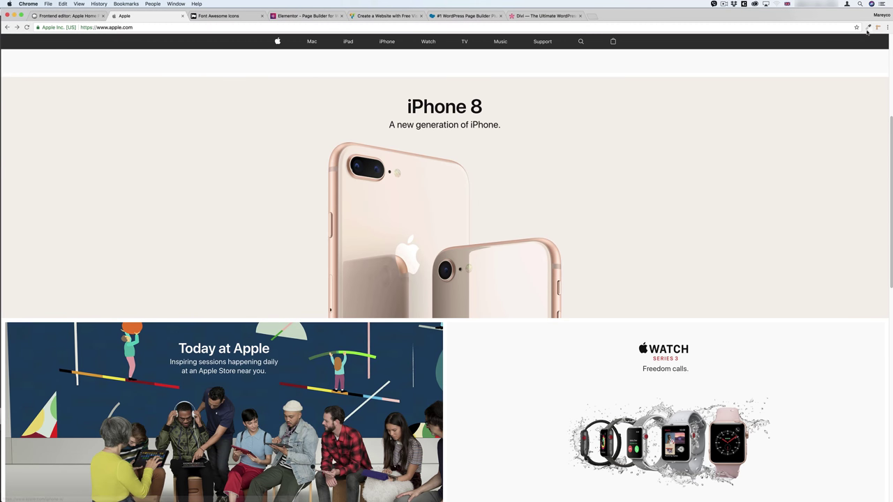
left_click(868, 27)
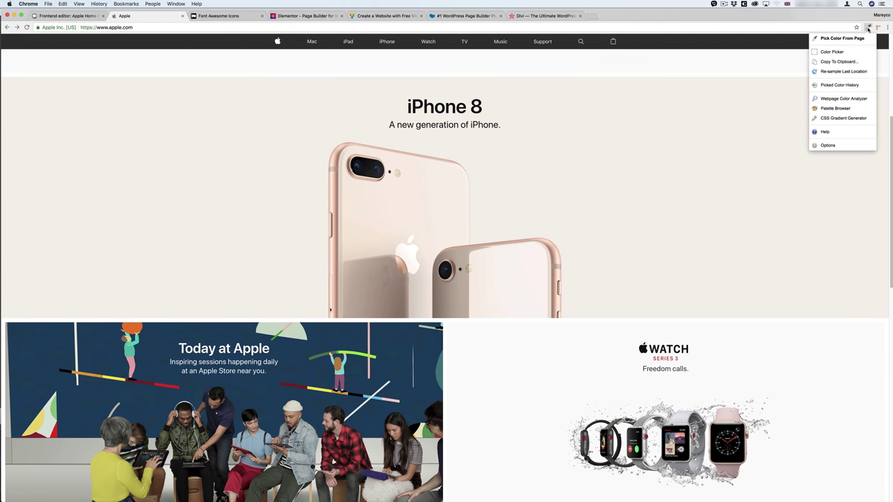
left_click(838, 39)
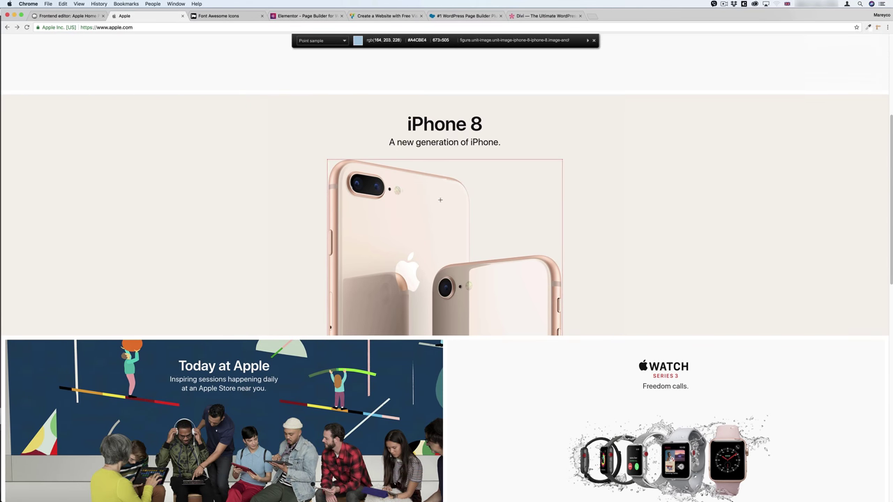
left_click(497, 194)
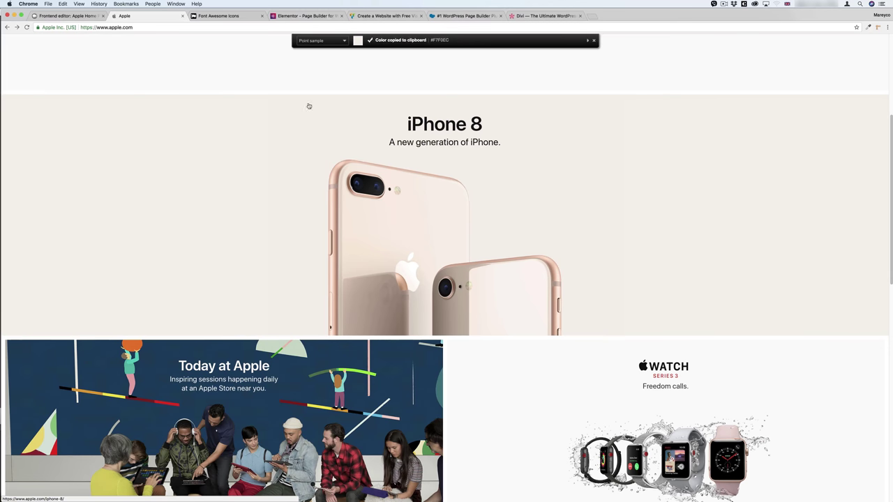
Step: Set the background color of the cloned iPhone X row in the Visual Composer editor to F7F0EC
left_click(67, 15)
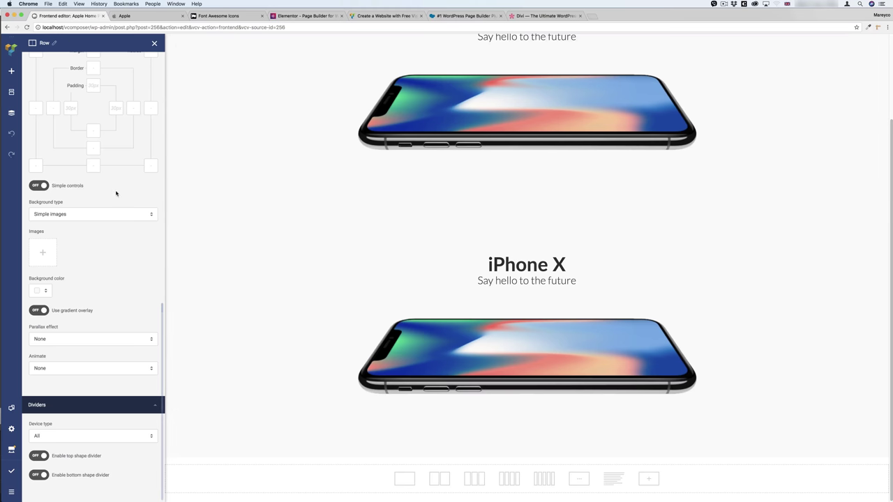
mouse_move(183, 217)
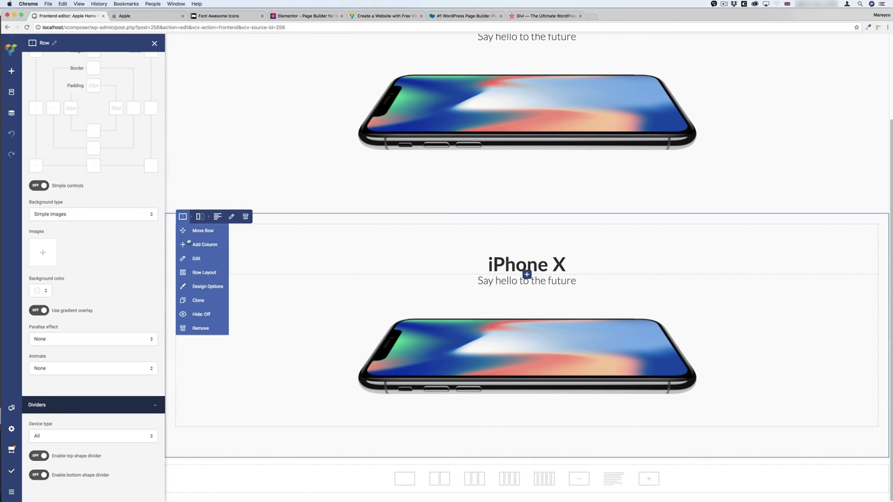
left_click(193, 259)
scroll(101, 246, "down", 10)
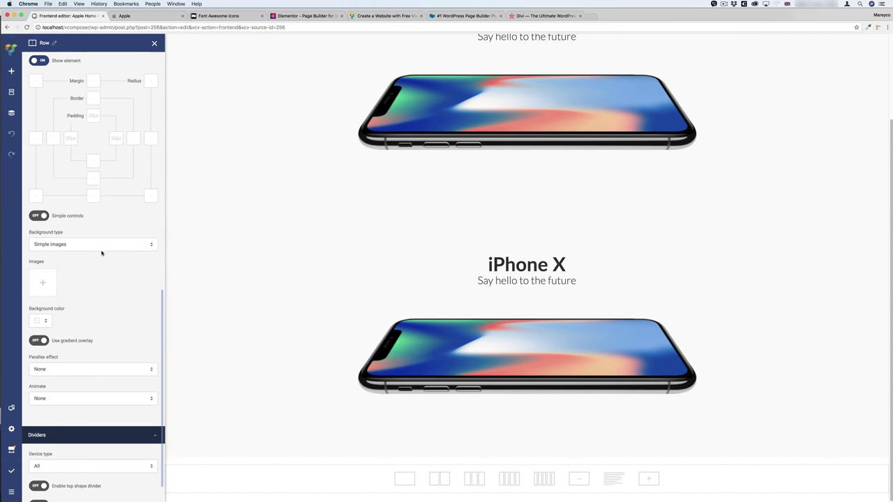
left_click(41, 291)
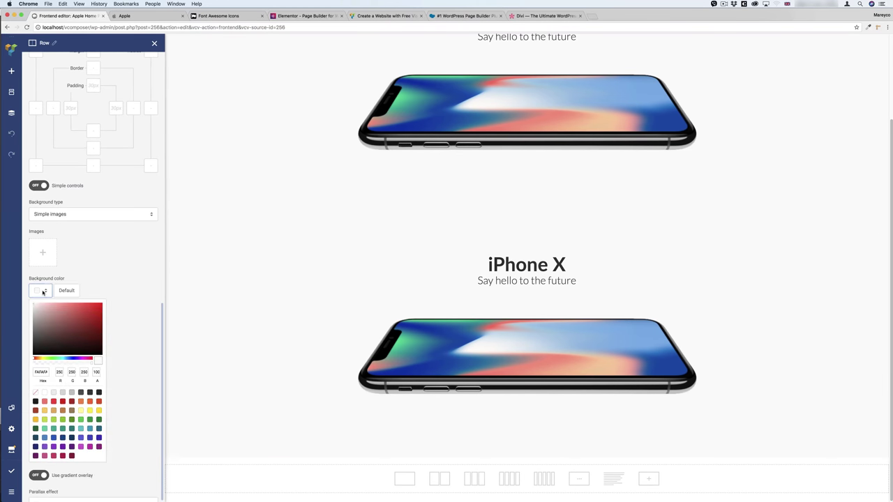
double_click(41, 368)
type("F7F0EC")
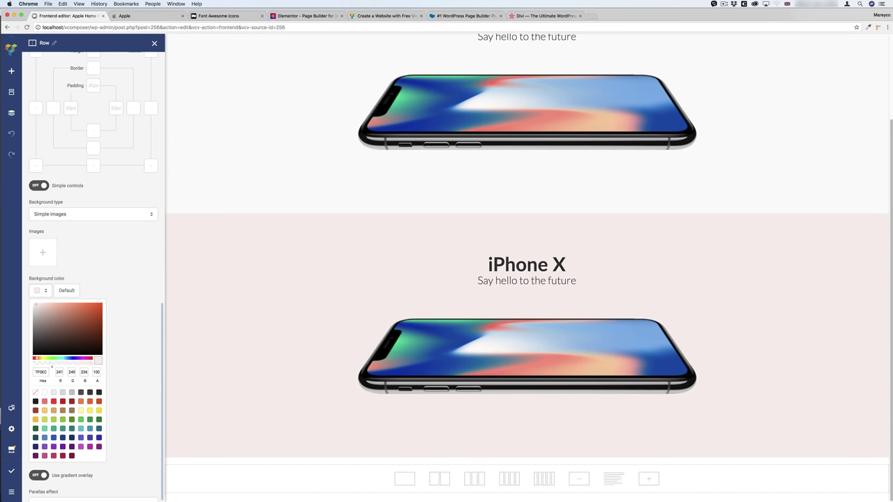
Step: Check the iPhone 8 section on the Apple home page and change the cloned row's heading to iPhone 8 in the editor
left_click(147, 15)
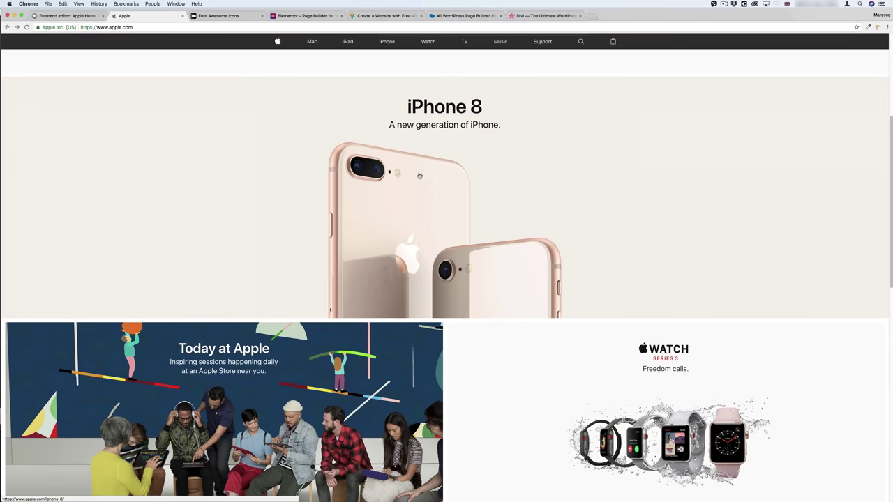
scroll(427, 136, "up", 1)
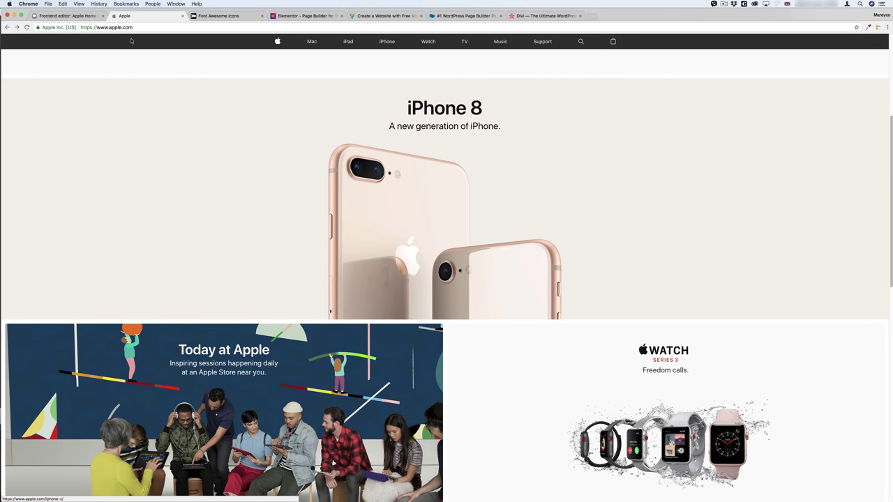
left_click(66, 15)
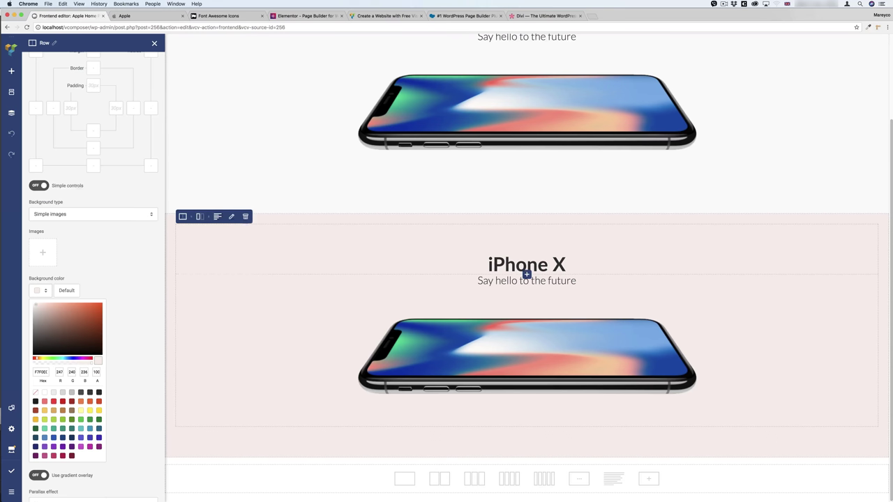
left_click(231, 217)
left_click(52, 92)
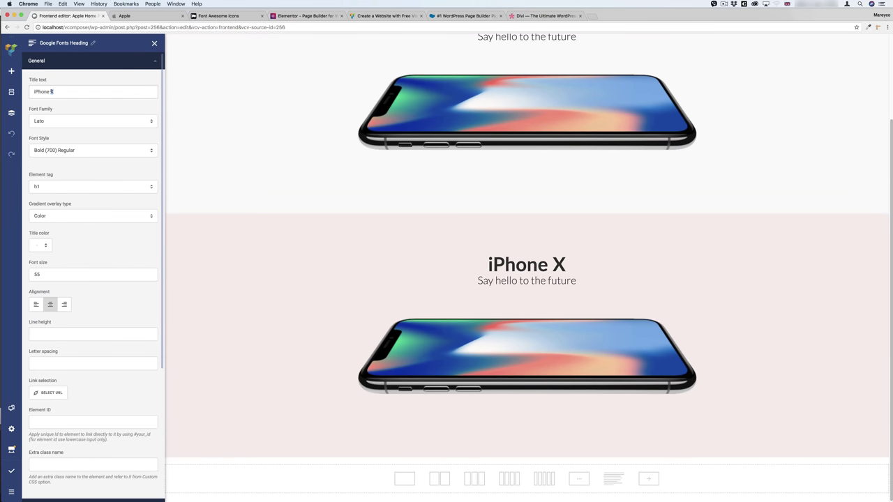
key("BackSpace")
type("8")
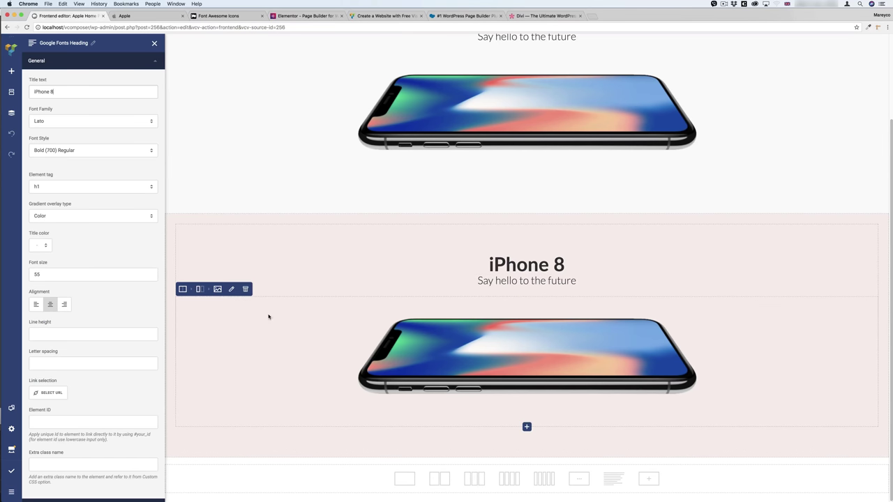
Step: Replace the phone image in the iPhone 8 row with the rose-gold iPhone 8 picture from the media library
left_click(231, 289)
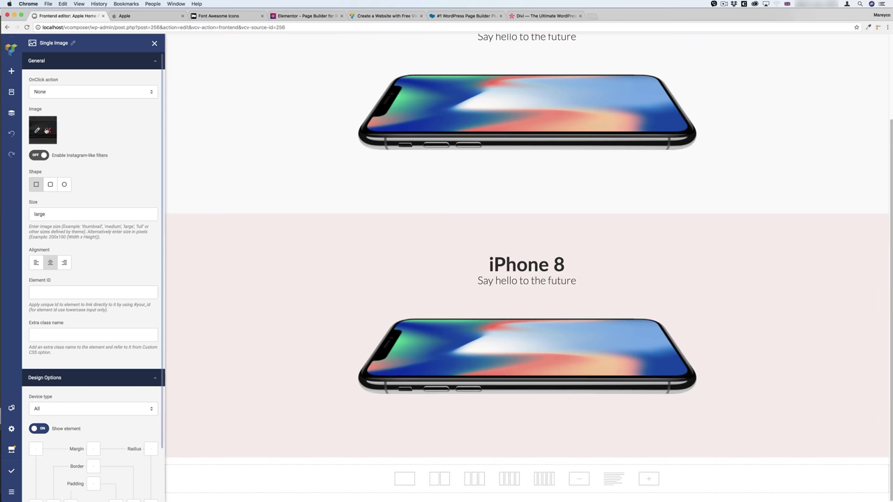
left_click(45, 131)
left_click(357, 131)
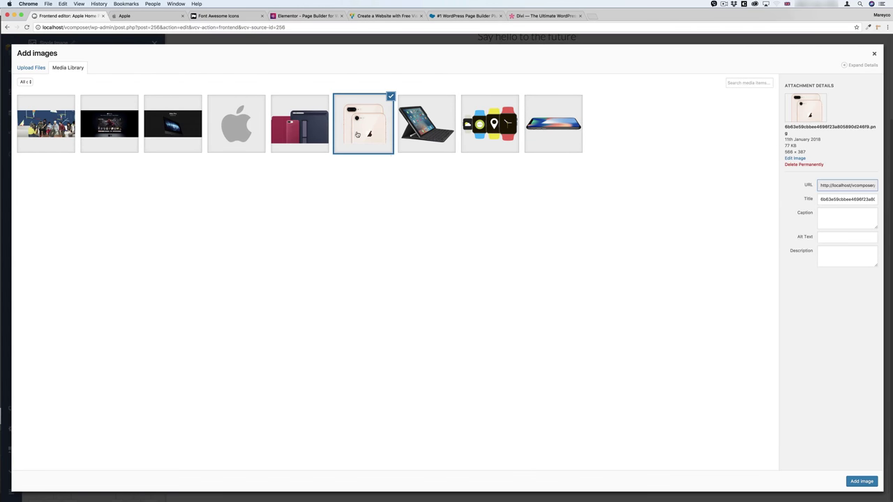
left_click(859, 480)
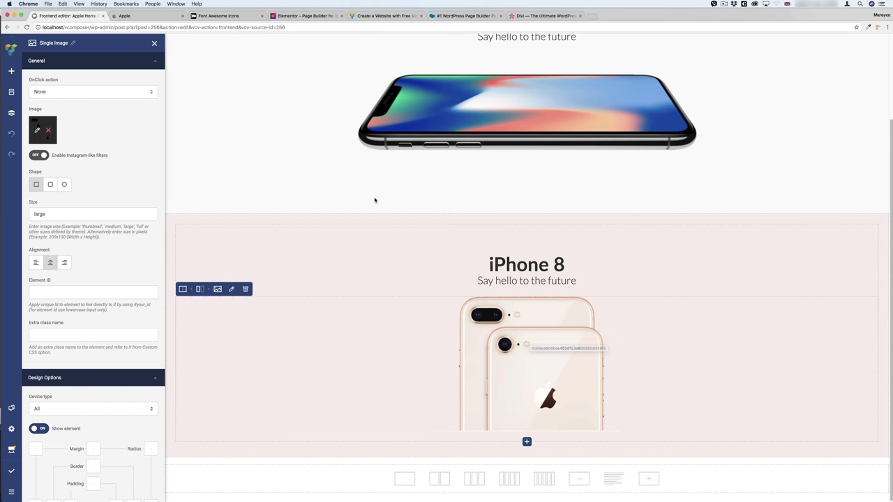
Step: Compare with the Apple home page and set the iPhone 8 image's bottom margin to 0 and top padding to 75 px
left_click(143, 16)
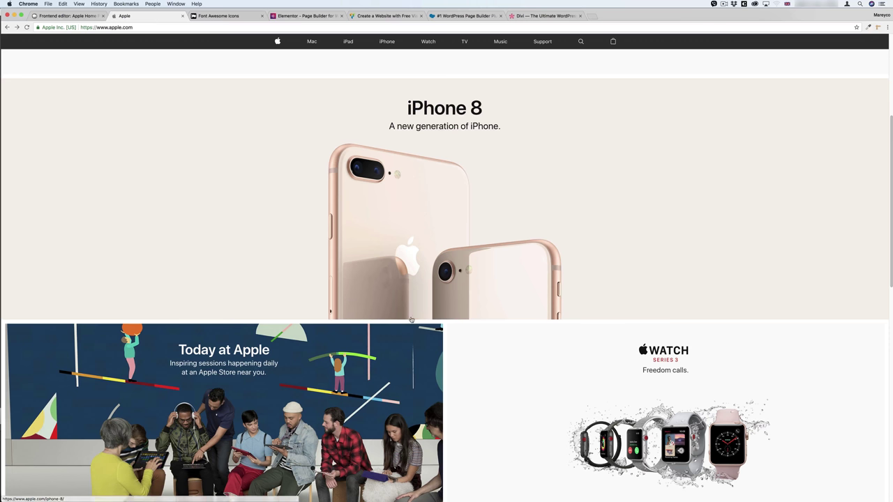
left_click(68, 15)
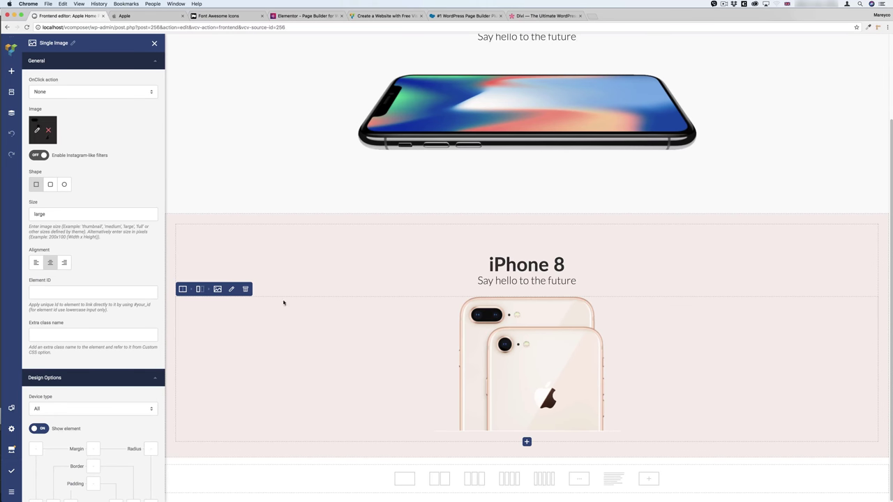
scroll(105, 279, "down", 5)
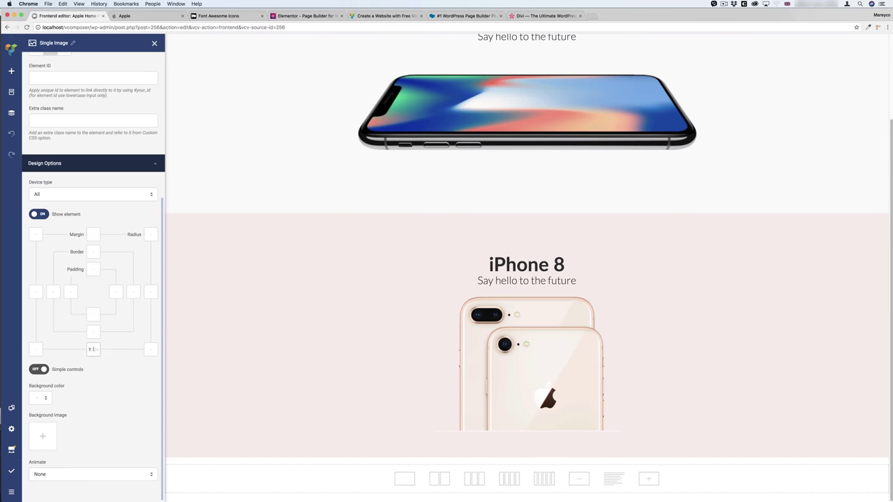
left_click(91, 348)
type("0")
type("80")
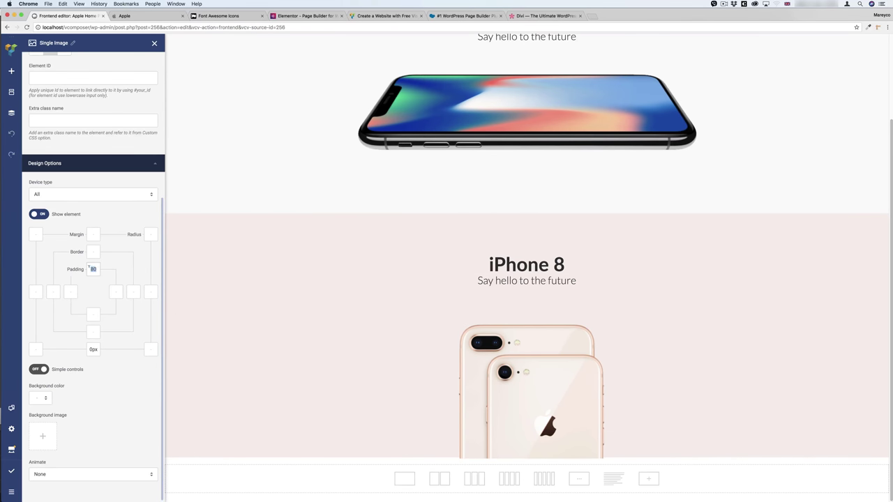
type("78")
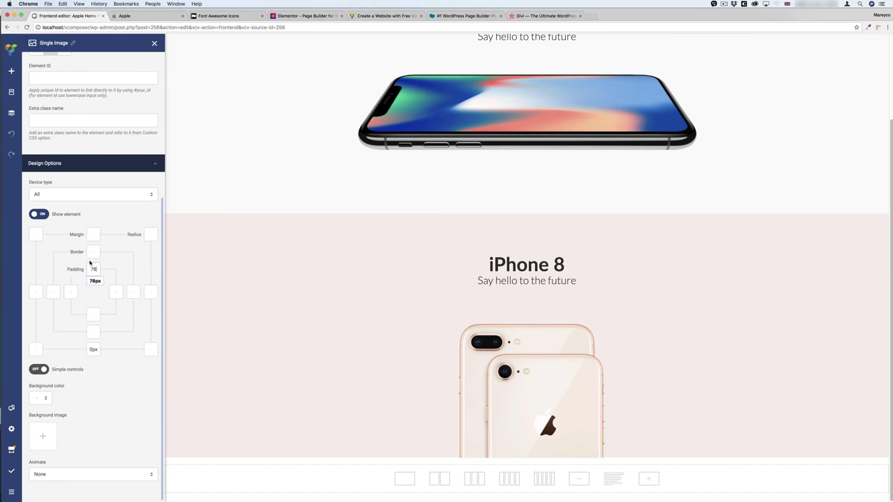
key("BackSpace")
type("5")
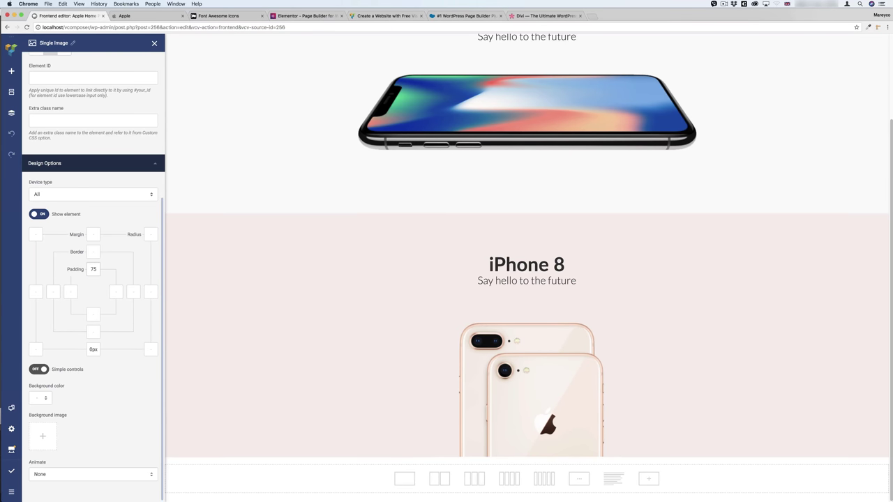
Step: Save the page, compare its live view with the Apple home page's iPhone sections, and return to the editor with the live view closed
left_click(12, 471)
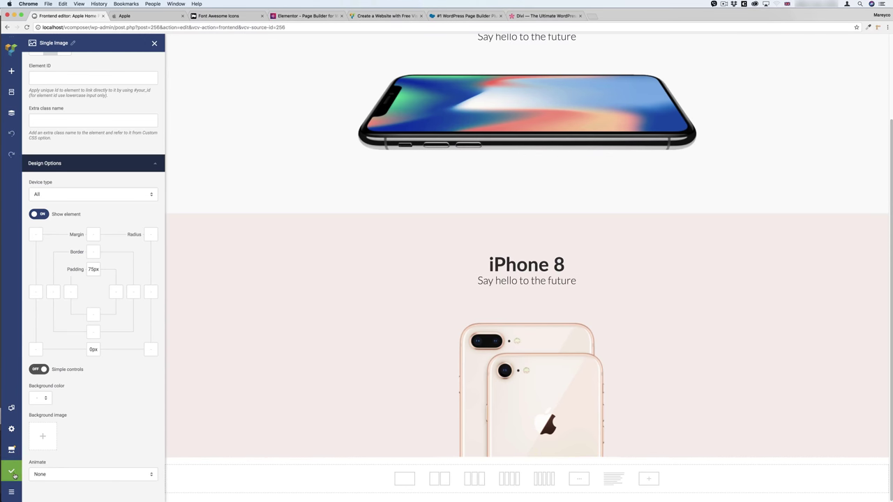
mouse_move(13, 472)
left_click(40, 428)
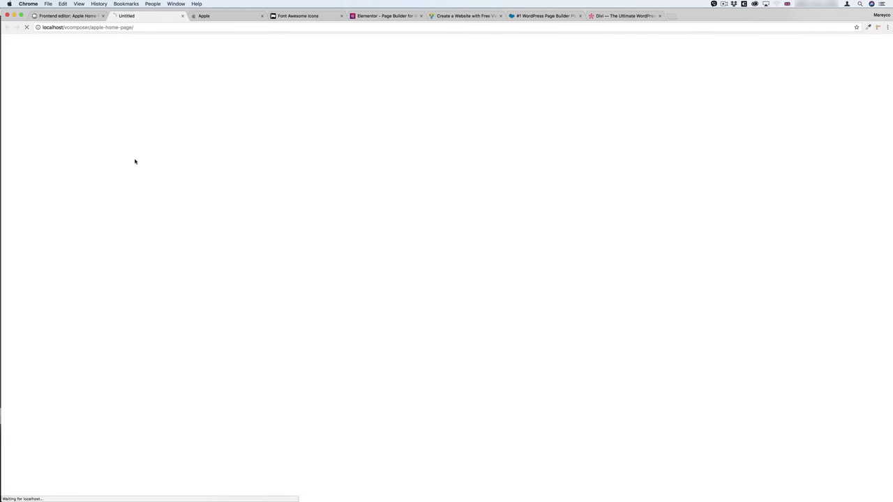
scroll(334, 235, "down", 1)
scroll(355, 272, "up", 1)
scroll(349, 244, "down", 1)
left_click(233, 16)
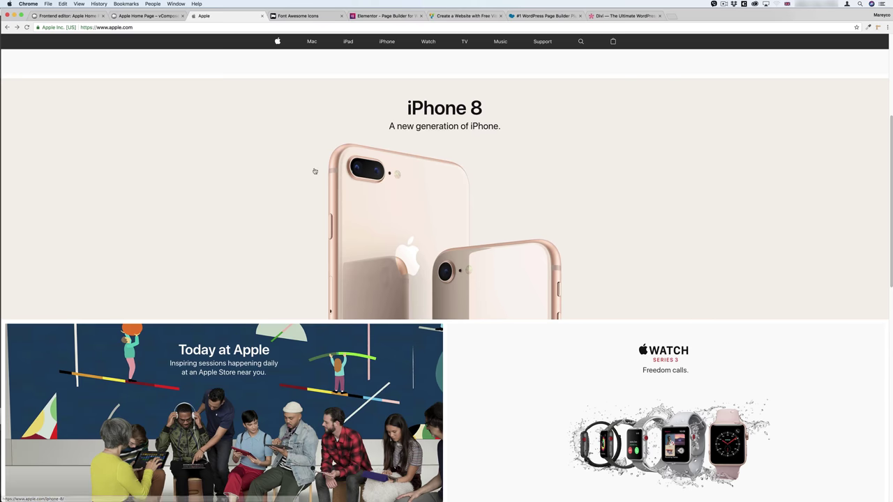
scroll(322, 235, "down", 1)
scroll(321, 234, "up", 4)
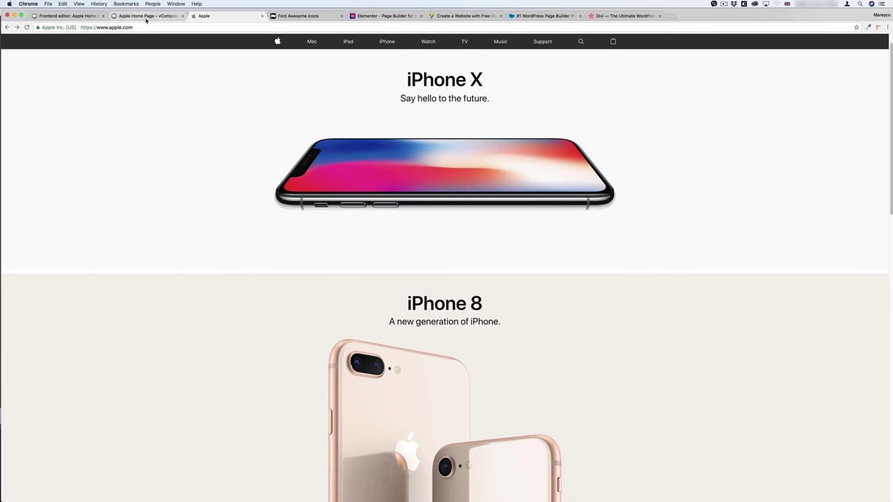
left_click(182, 15)
left_click(70, 15)
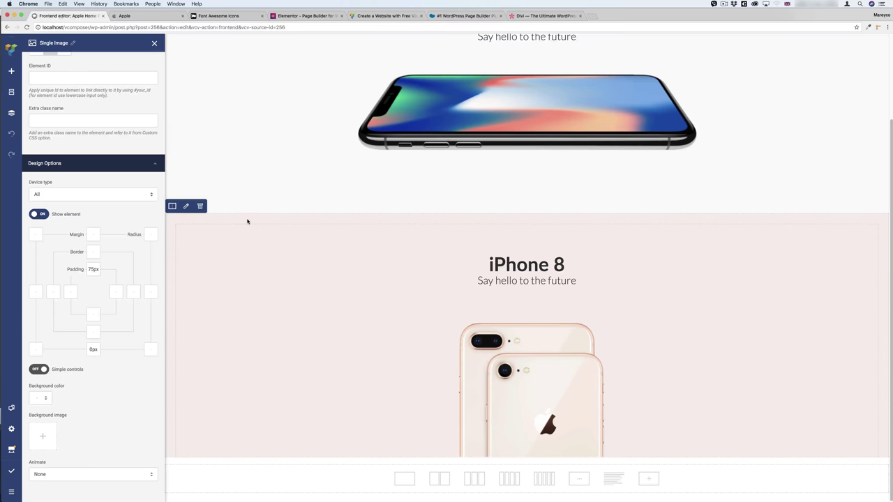
Step: Set the bottom margin of the iPhone X row to 10 px
scroll(247, 221, "up", 3)
mouse_move(182, 75)
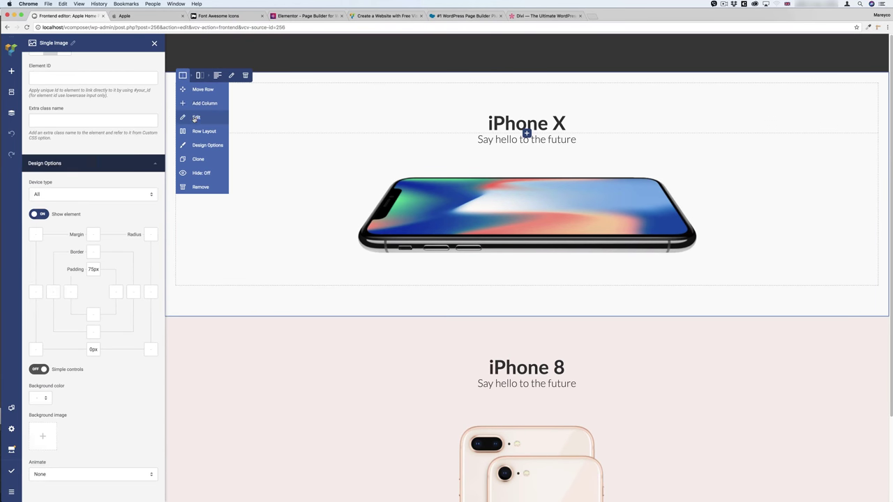
left_click(196, 117)
scroll(93, 313, "down", 5)
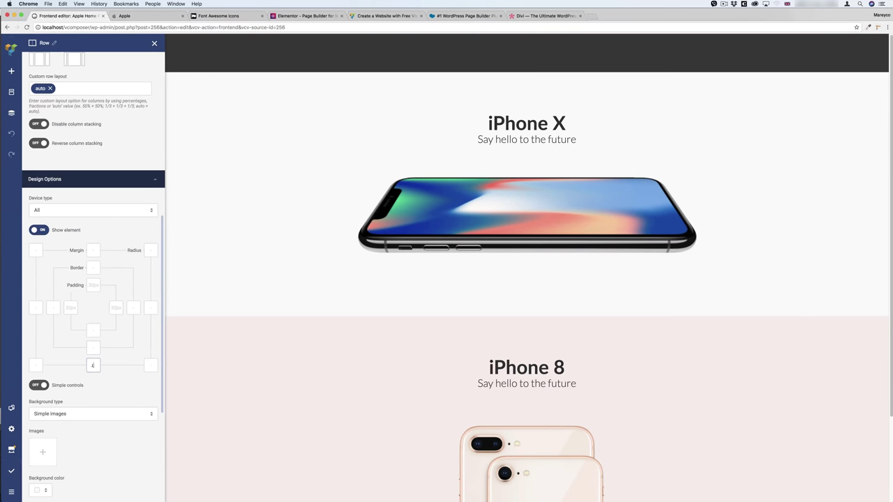
left_click(94, 365)
type("10")
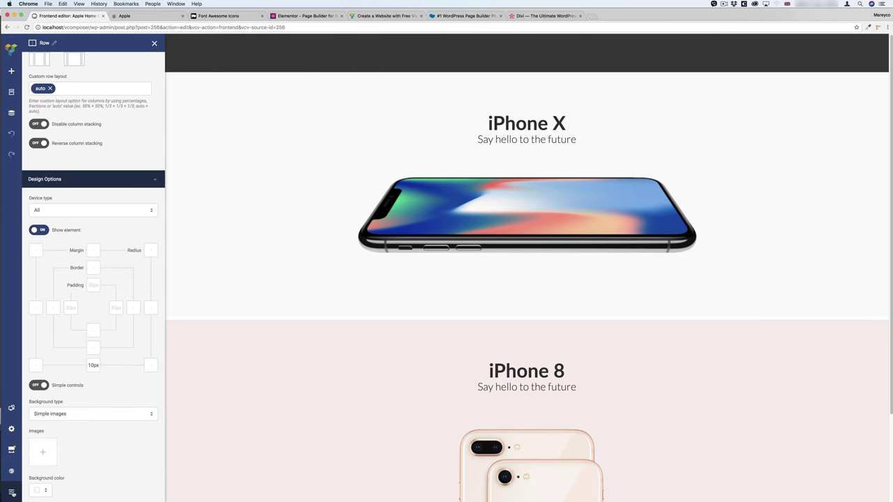
Step: Save the page, check the gap between the iPhone X and iPhone 8 rows in the live view, and close it
mouse_move(11, 493)
left_click(42, 428)
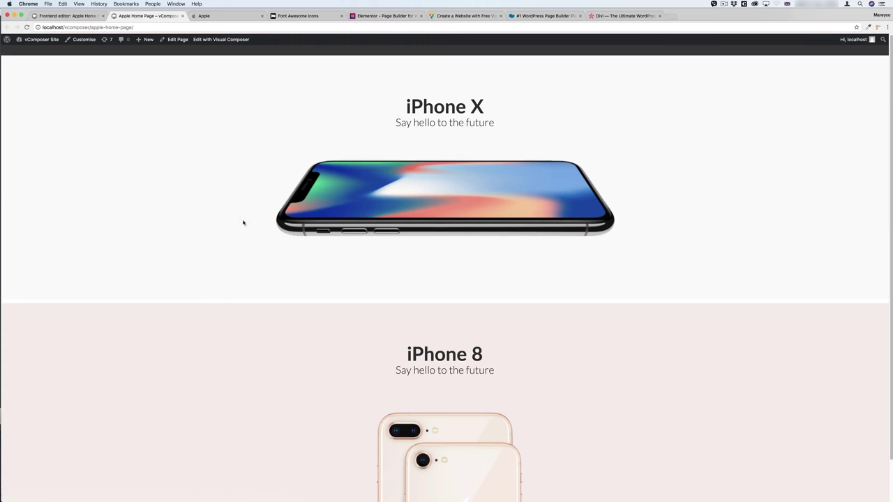
scroll(301, 278, "down", 2)
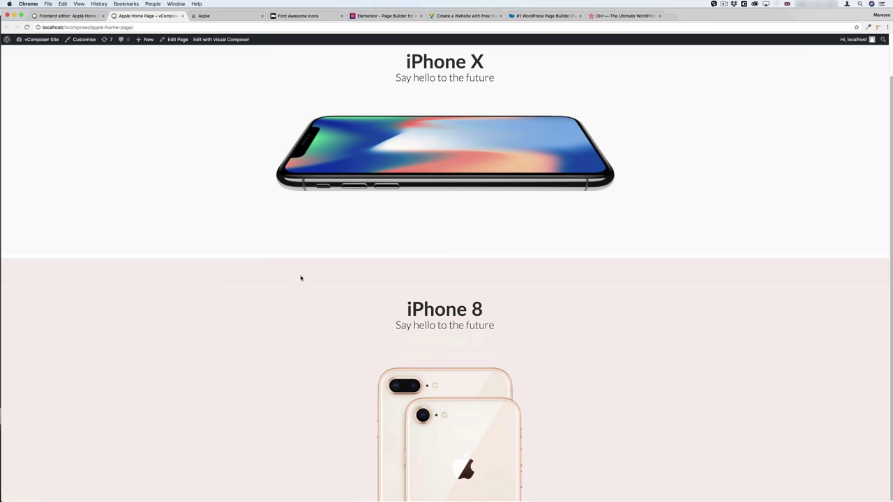
left_click(182, 16)
Step: Examine the layout of the two-column tiles on the Apple home page against the space below the iPhone 8 row in the editor
left_click(164, 15)
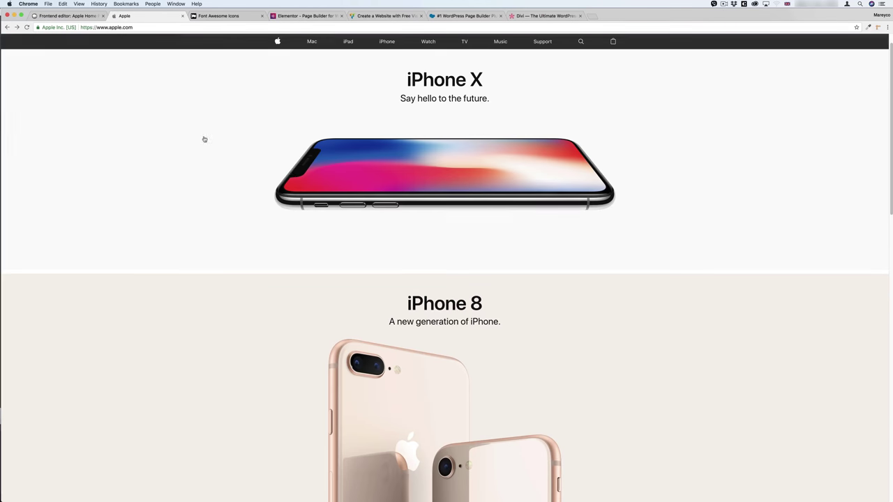
scroll(269, 166, "down", 10)
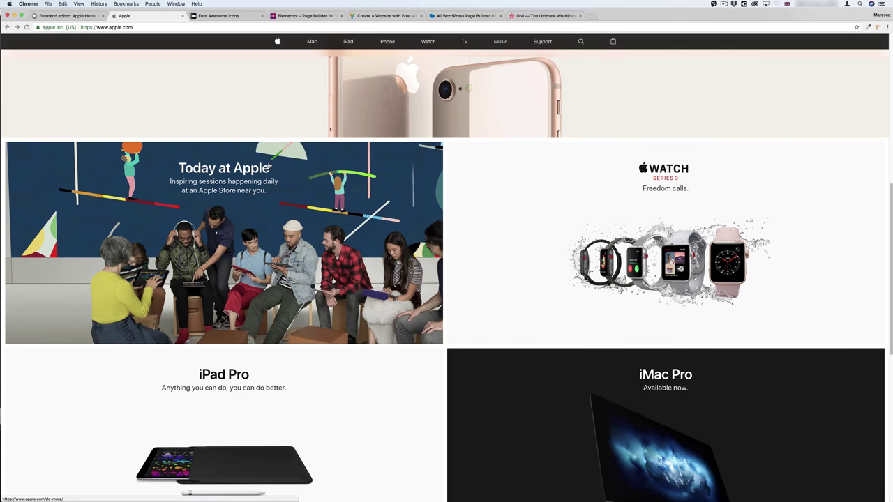
scroll(272, 165, "down", 8)
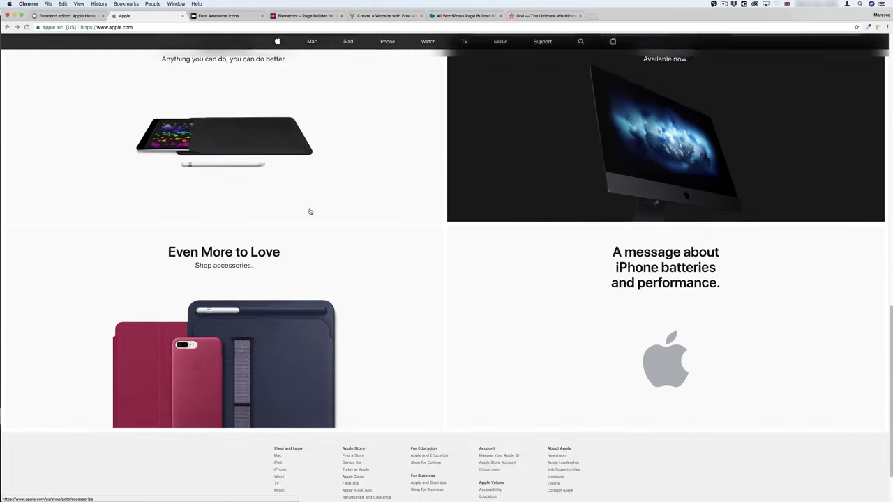
scroll(310, 211, "up", 8)
left_click(68, 15)
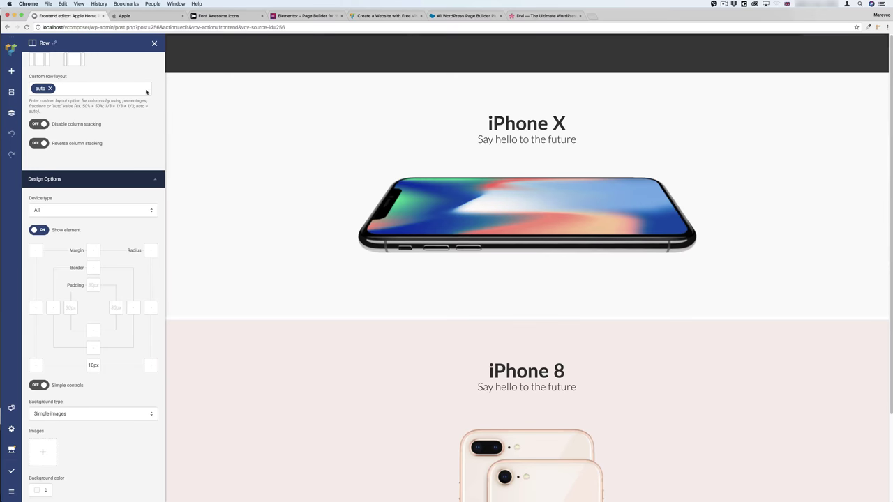
scroll(388, 190, "down", 2)
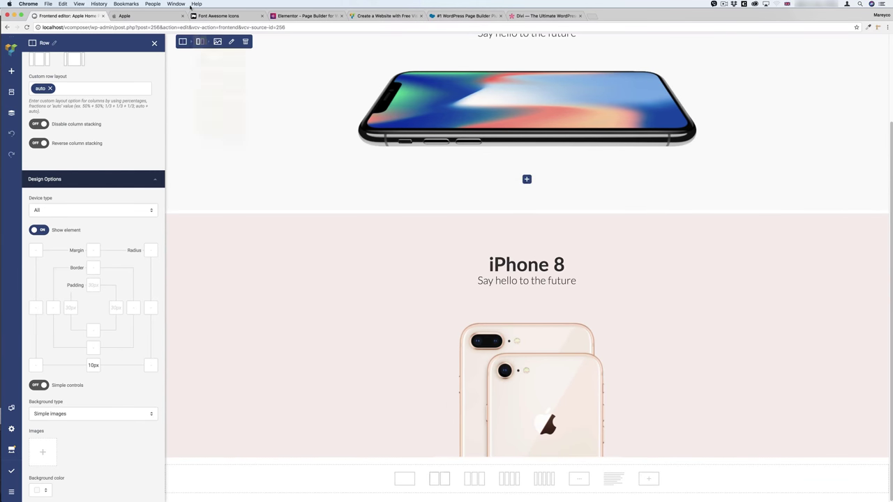
left_click(147, 15)
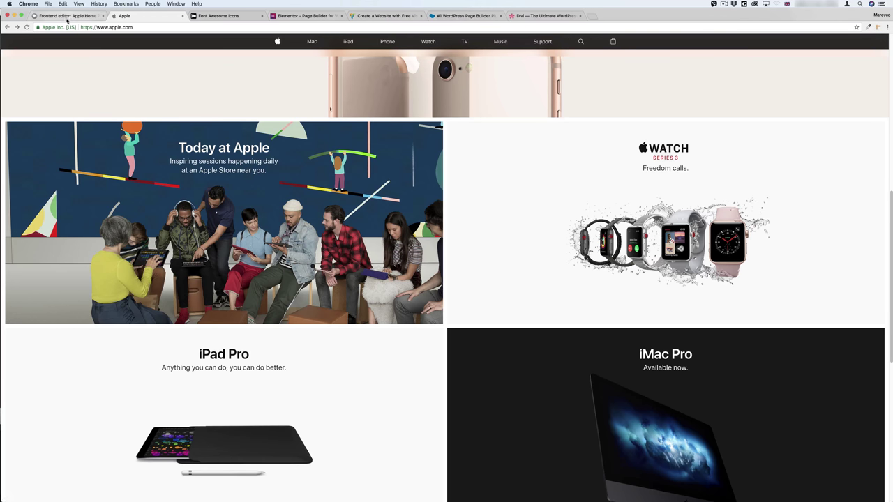
left_click(69, 15)
Step: Add a two-column row below the iPhone 8 section and stretch the row and its content across the full page width
left_click(441, 480)
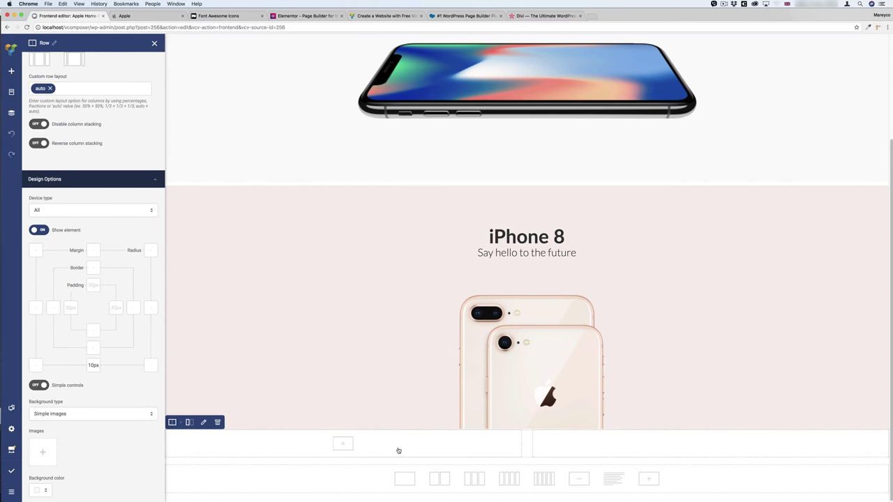
mouse_move(173, 423)
left_click(185, 347)
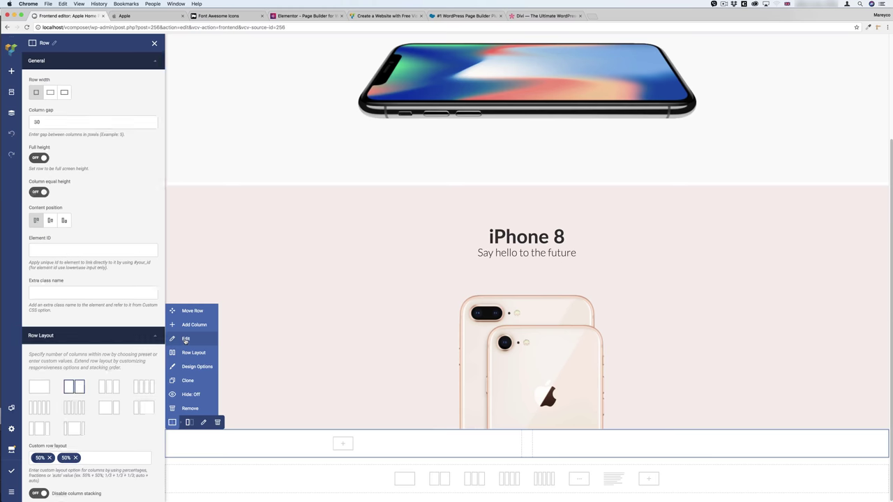
left_click(63, 93)
mouse_move(285, 309)
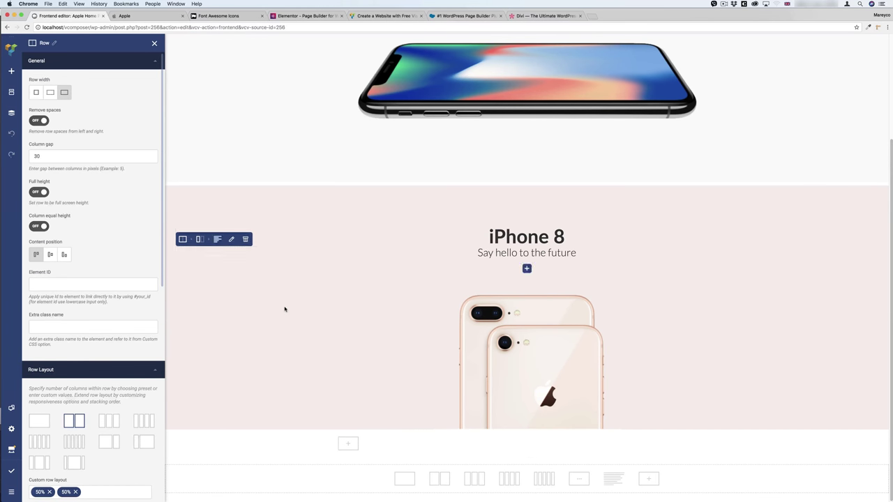
Step: Give the left column of the new two-column row an orange-red background colour, F96C31
mouse_move(334, 445)
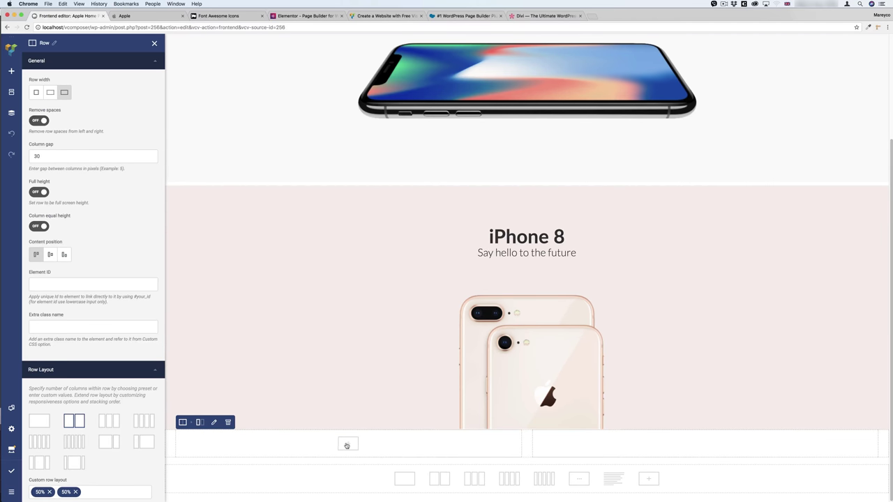
mouse_move(201, 424)
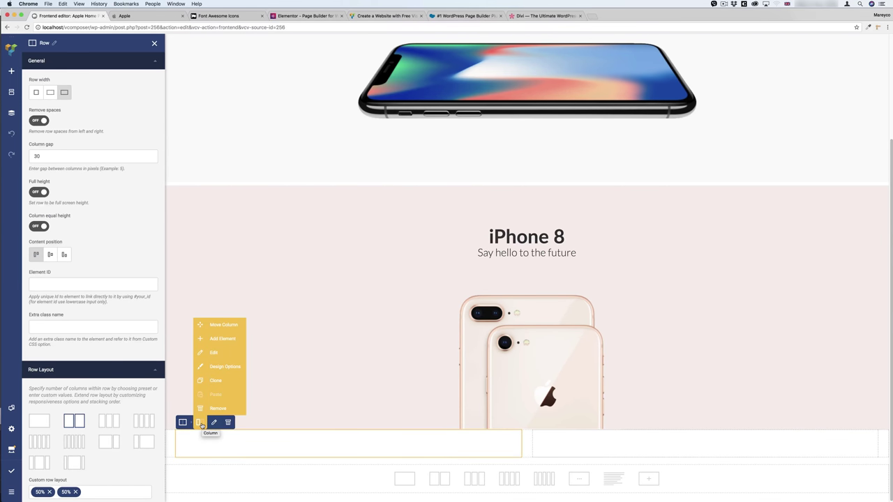
left_click(220, 364)
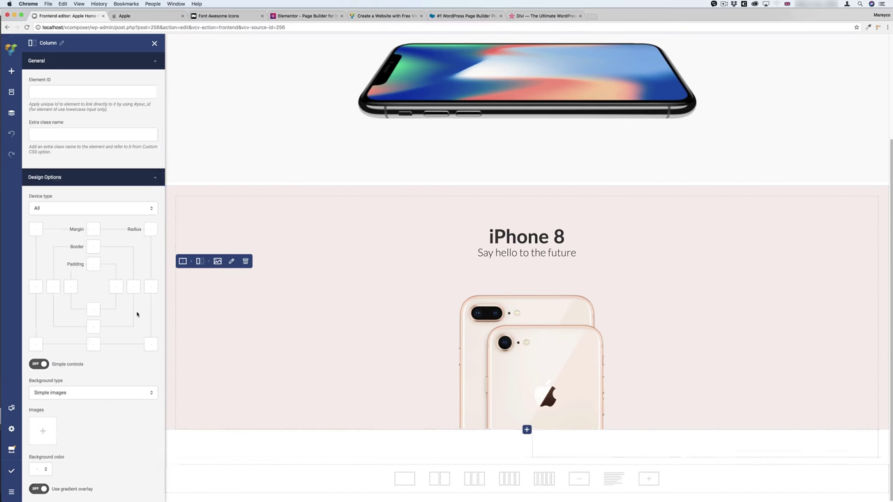
left_click(41, 291)
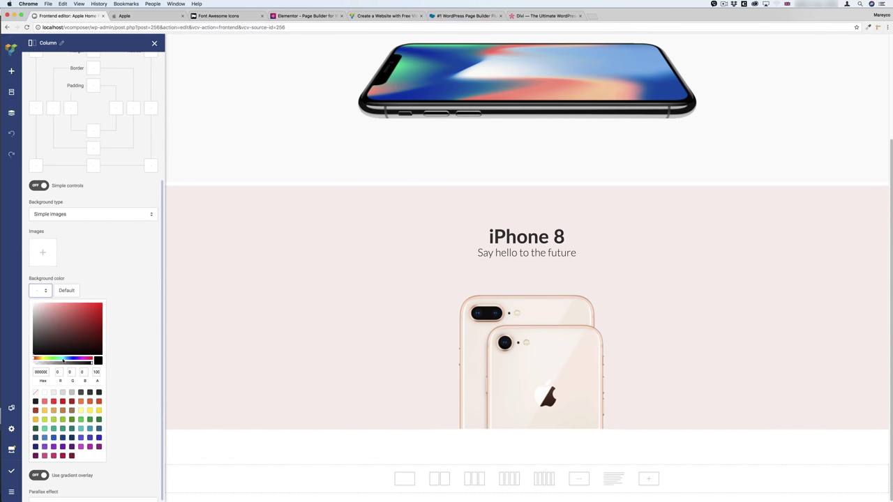
left_click(90, 401)
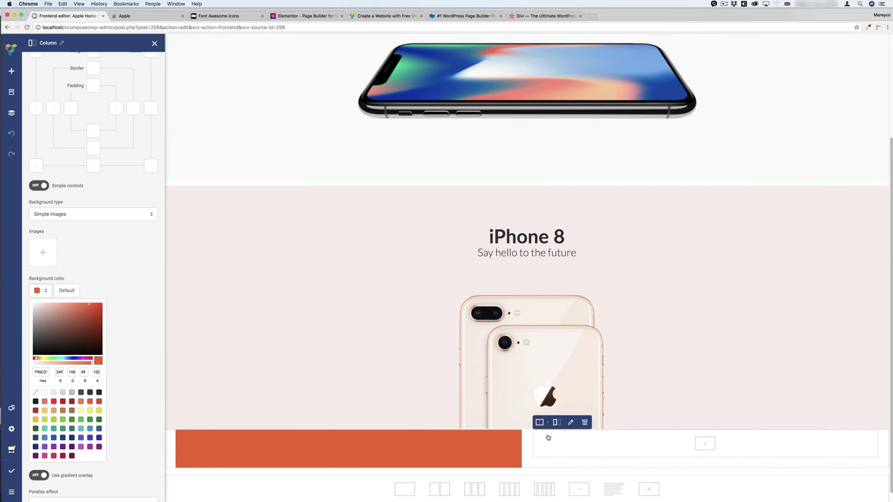
Step: Give the right column of the new row a green background colour, 119944
mouse_move(556, 422)
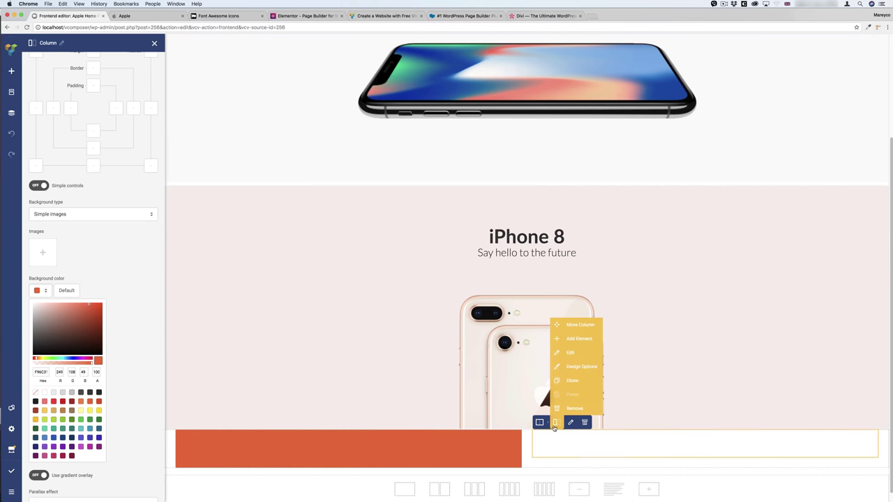
left_click(572, 355)
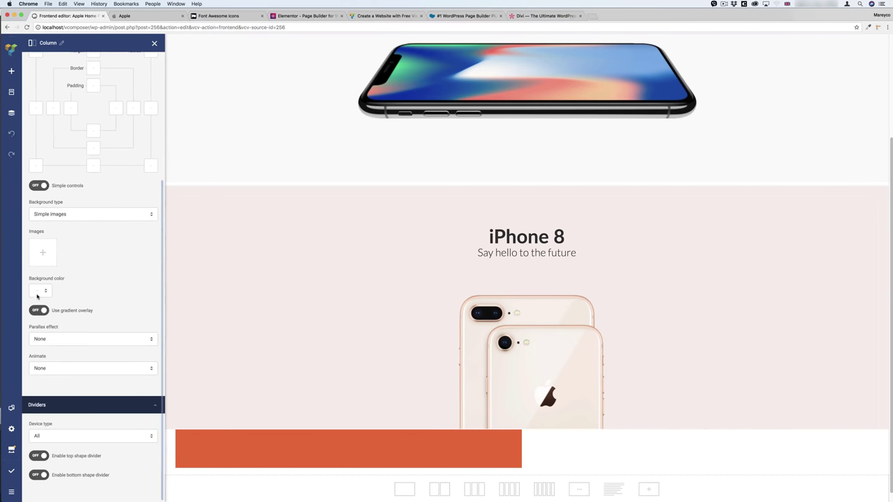
left_click(40, 291)
left_click(90, 420)
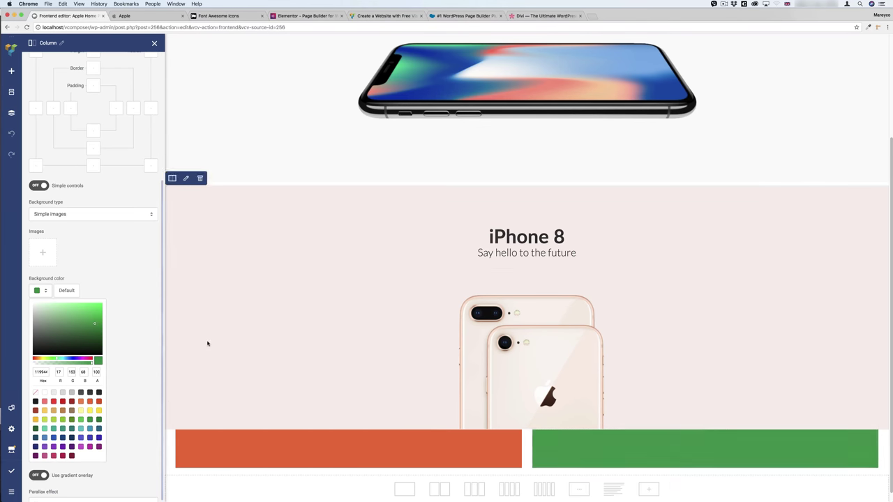
Step: Review the Apple home page from the iPhone X section down to the two-column product tiles, studying their backgrounds, headings and spacing
scroll(267, 200, "down", 2)
scroll(278, 181, "up", 1)
scroll(331, 170, "up", 10)
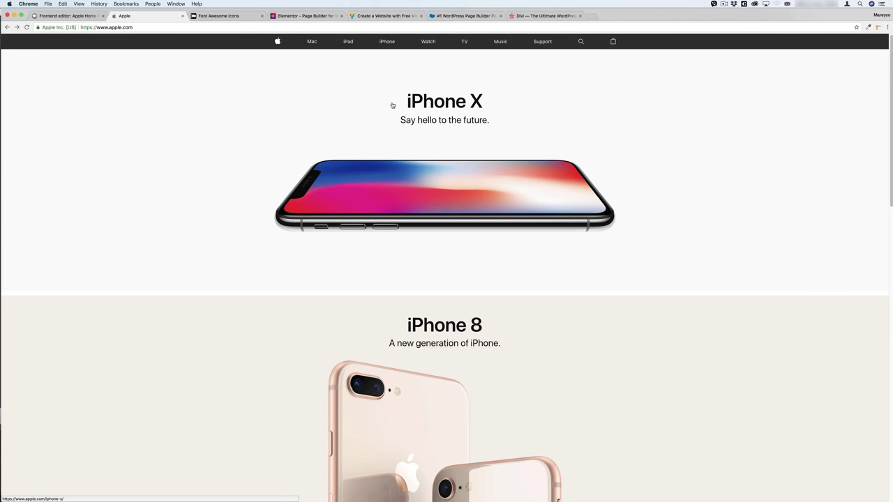
scroll(378, 123, "down", 5)
scroll(383, 141, "down", 4)
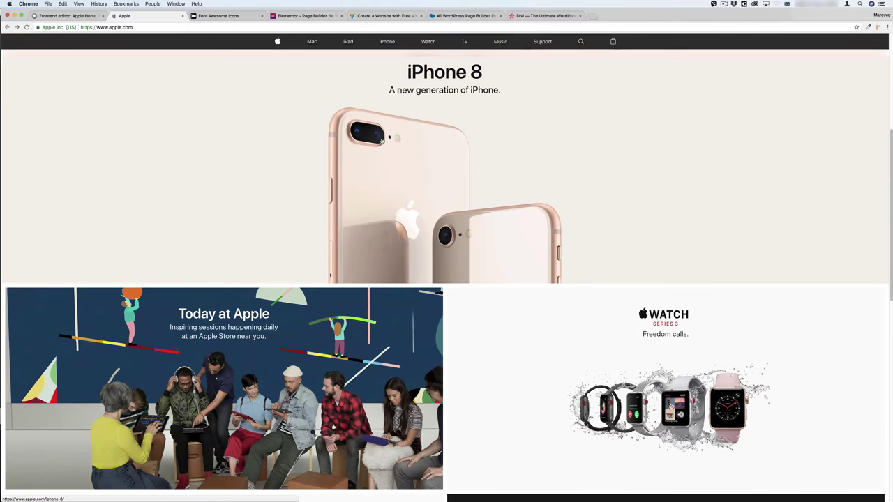
scroll(240, 160, "down", 4)
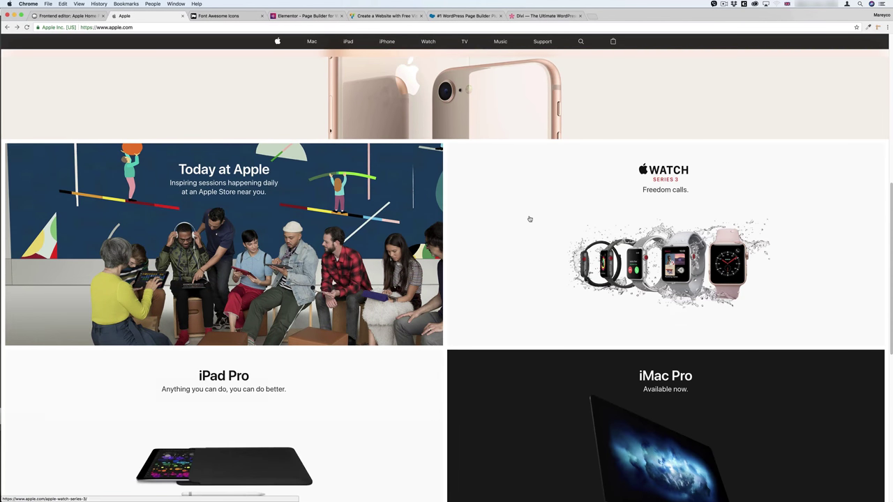
scroll(277, 219, "down", 4)
scroll(277, 219, "down", 4)
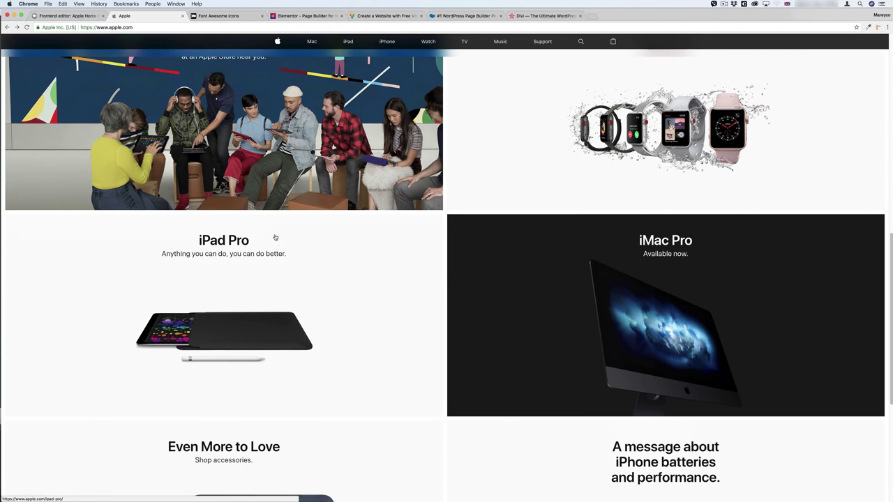
scroll(300, 253, "up", 5)
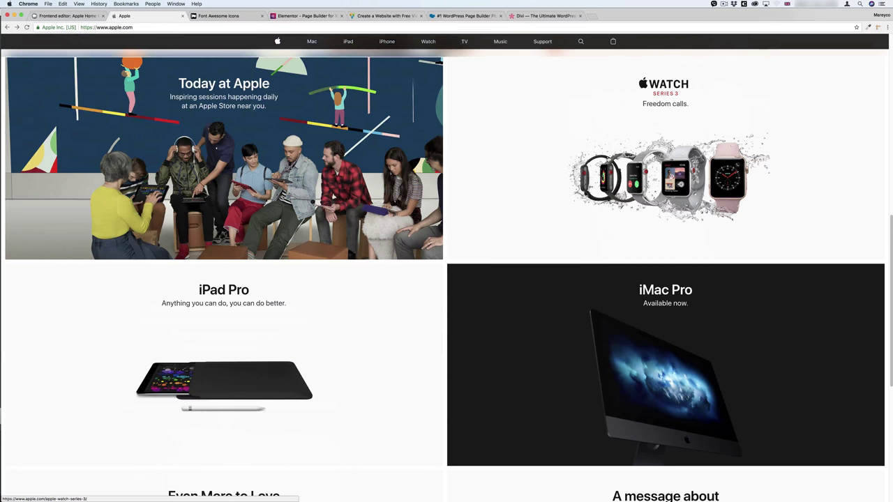
scroll(488, 175, "up", 1)
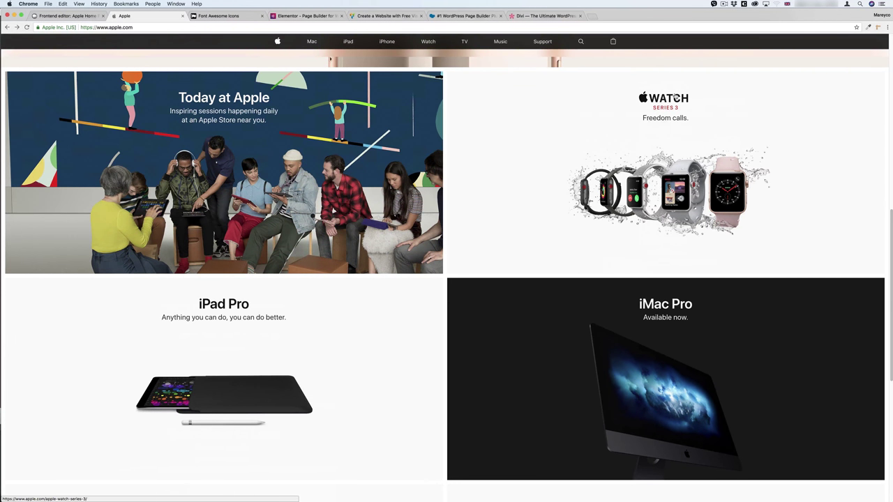
scroll(389, 200, "down", 4)
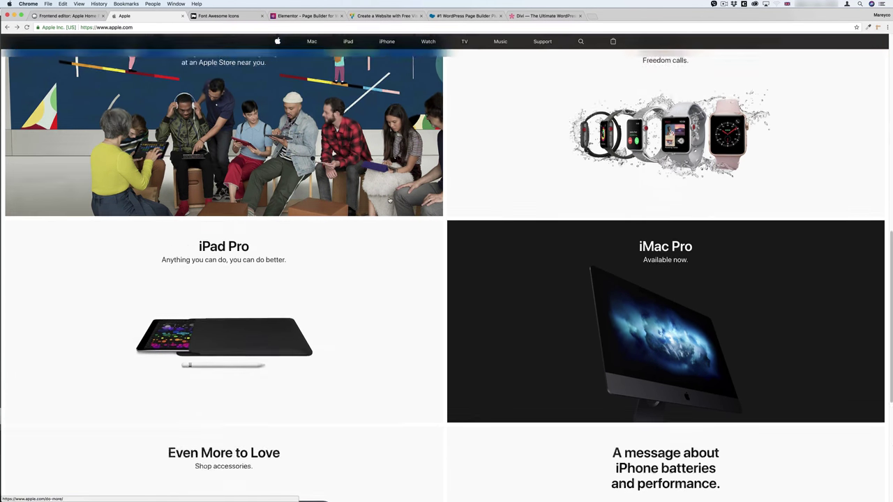
scroll(298, 198, "up", 5)
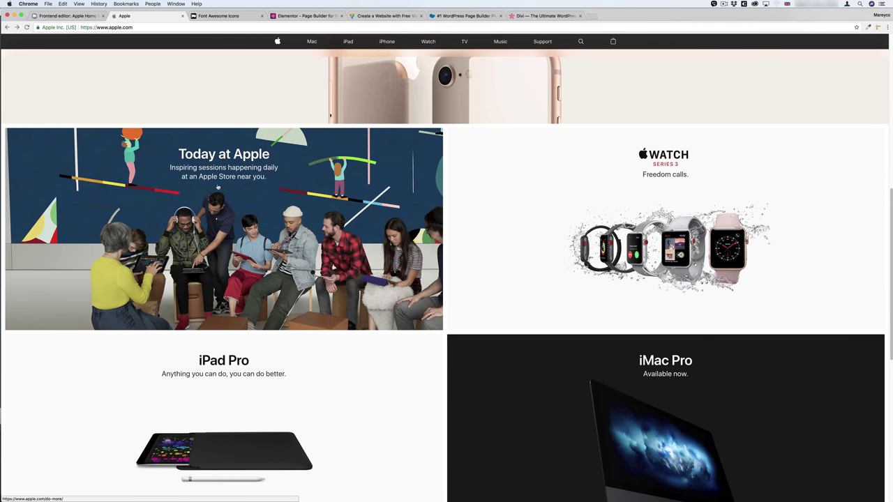
Step: Add the Today at Apple group photo from the media library as the left column's background image
left_click(65, 15)
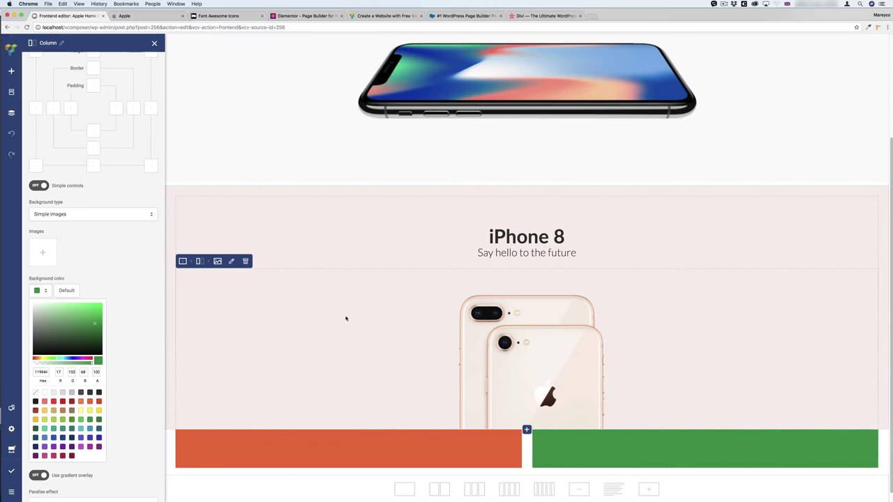
scroll(335, 349, "down", 1)
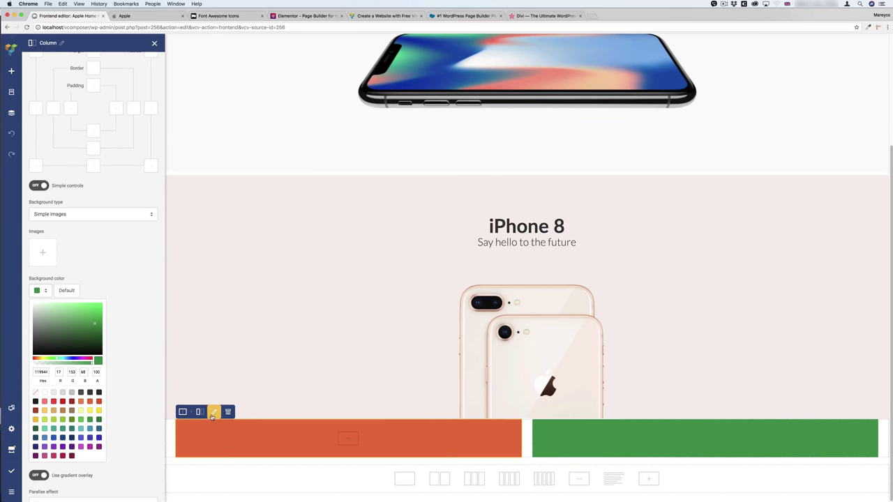
left_click(213, 412)
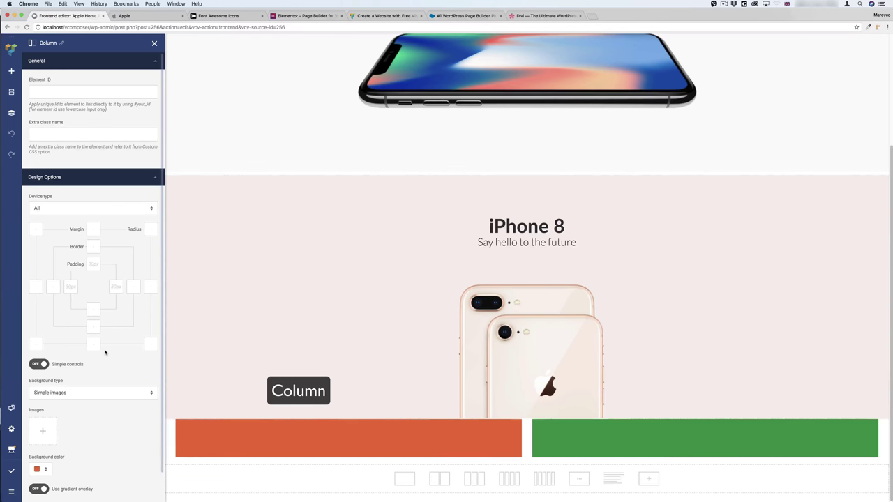
scroll(104, 352, "down", 5)
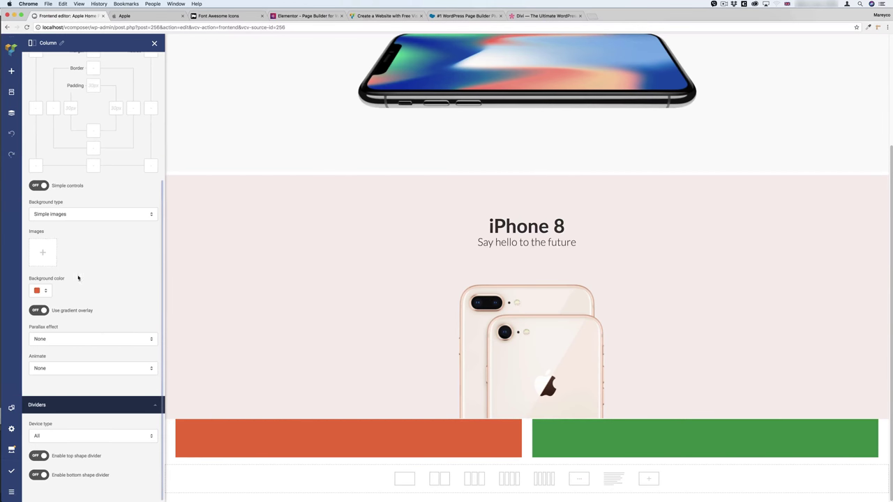
left_click(43, 254)
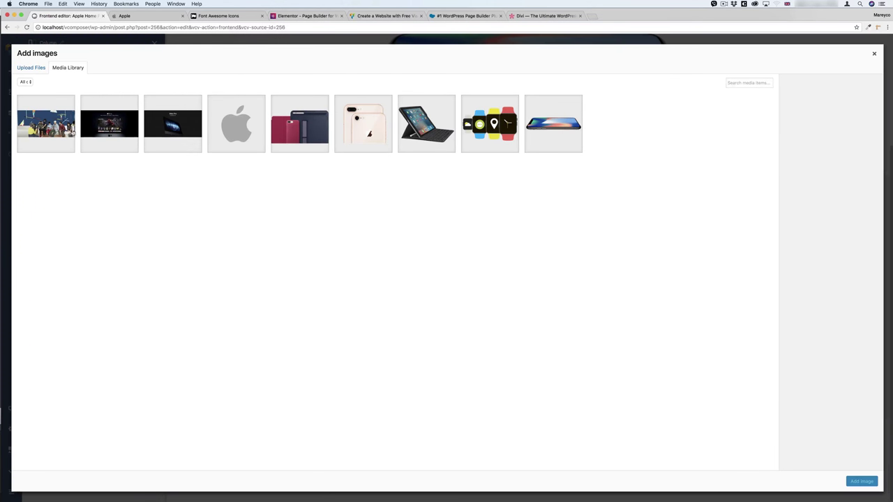
left_click(46, 123)
left_click(861, 481)
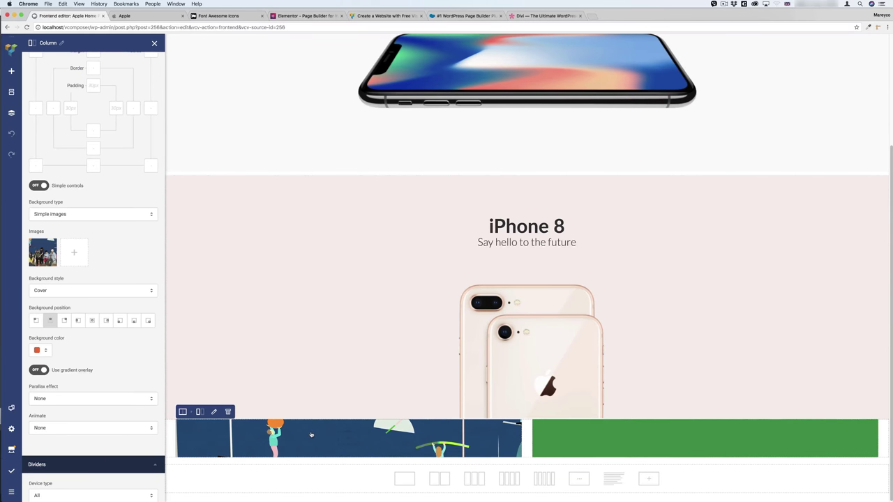
Step: Measure the height of the Today at Apple tile on the Apple home page with the page ruler, and close the ruler
left_click(143, 16)
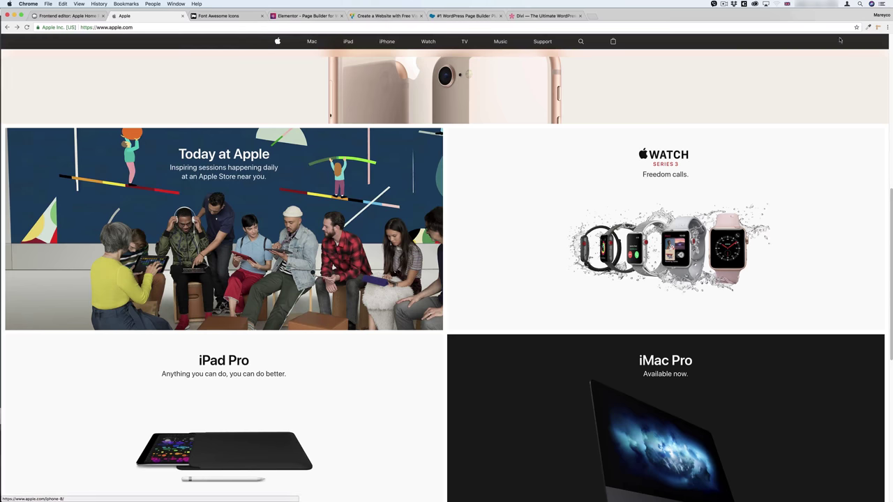
left_click(877, 27)
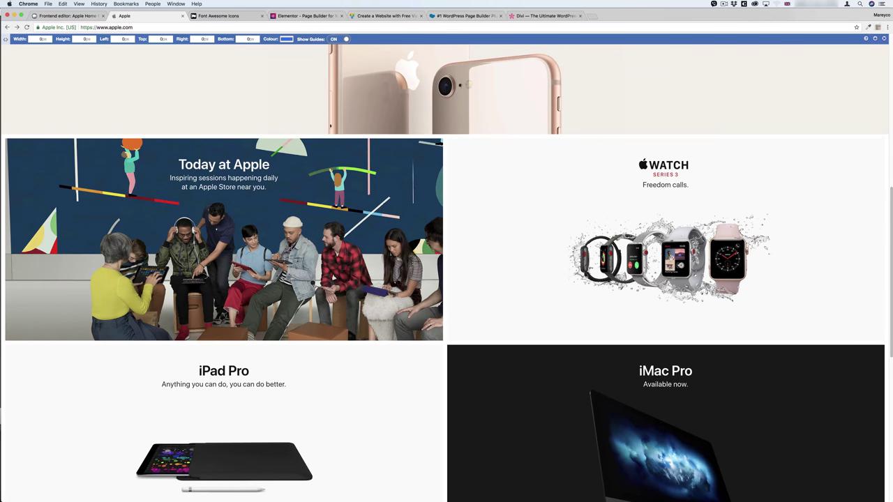
left_click_drag(205, 137, 263, 343)
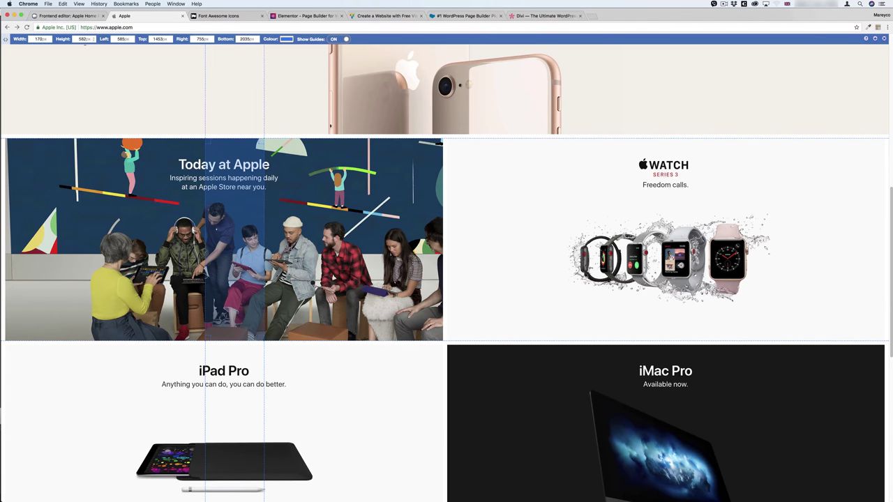
left_click(878, 27)
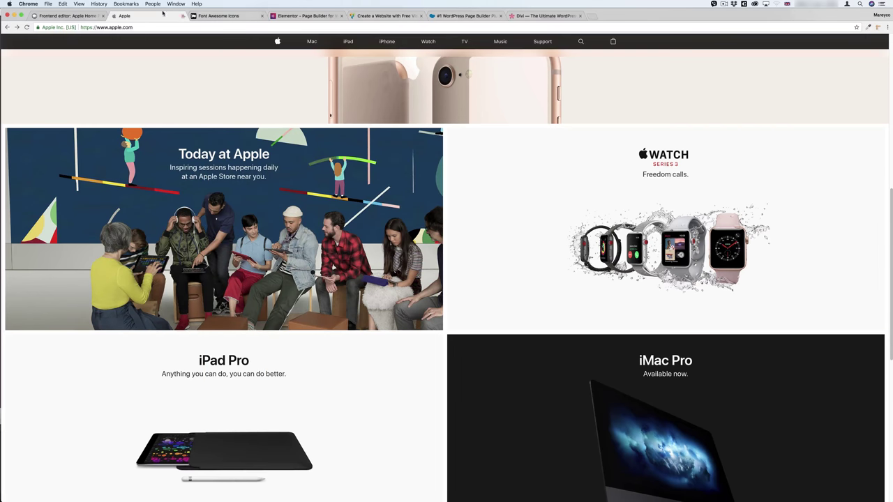
Step: Give the left column with the group photo the extra class name colHeight in the frontend editor, and copy that name
left_click(67, 15)
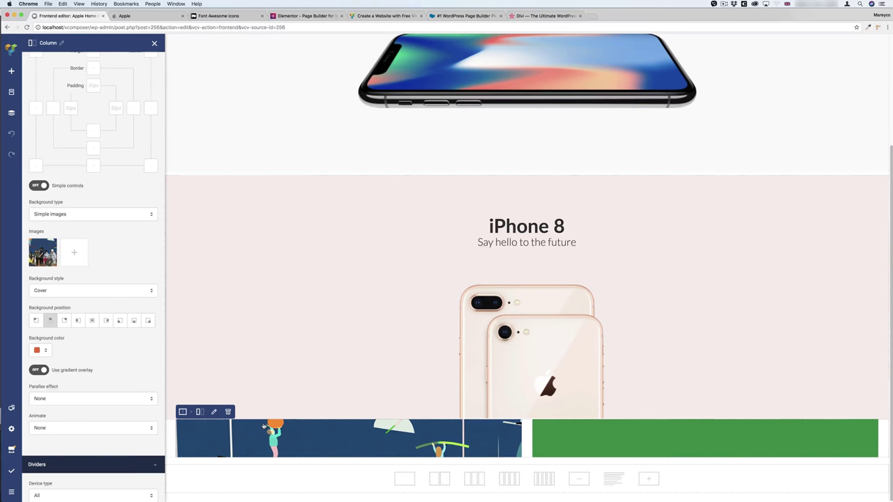
mouse_move(198, 412)
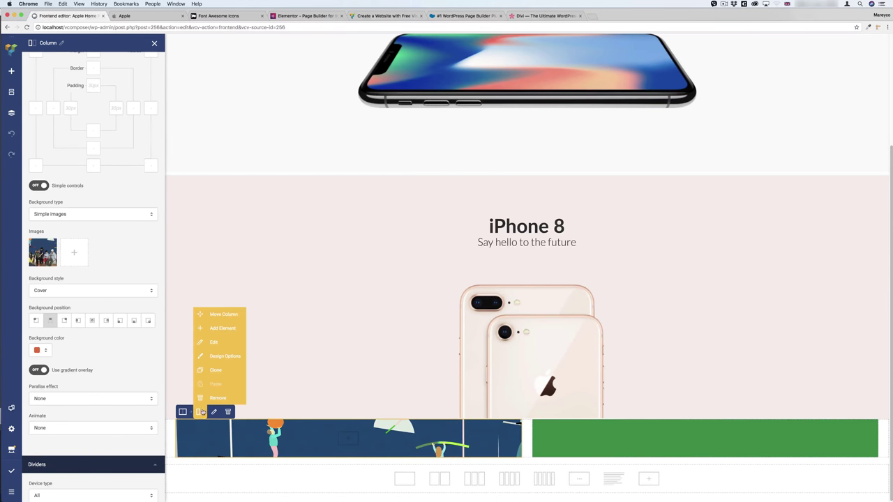
left_click(214, 411)
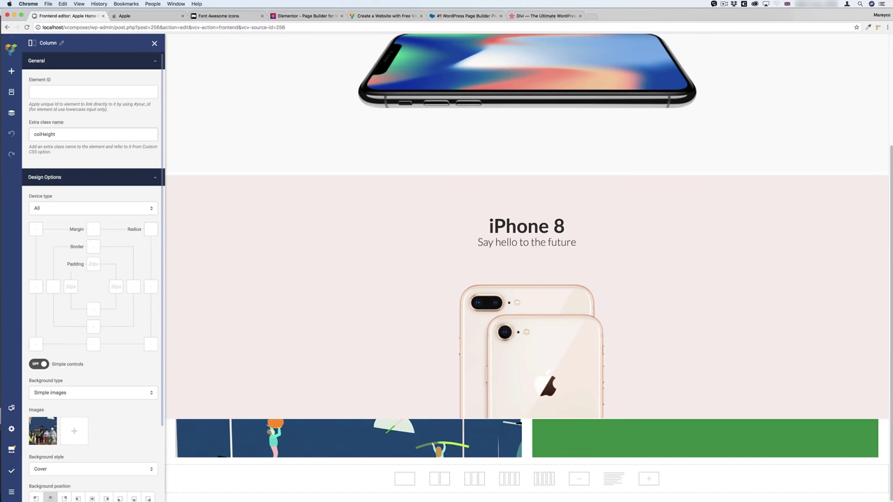
key("super+a")
key("super+c")
Step: Add a .colHeight rule with height:580px to the page's local custom CSS and apply it
left_click(11, 429)
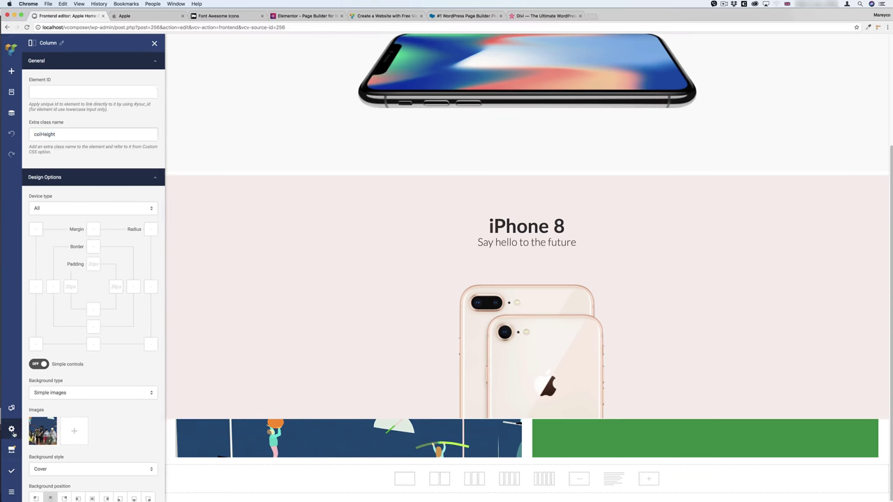
key("Return")
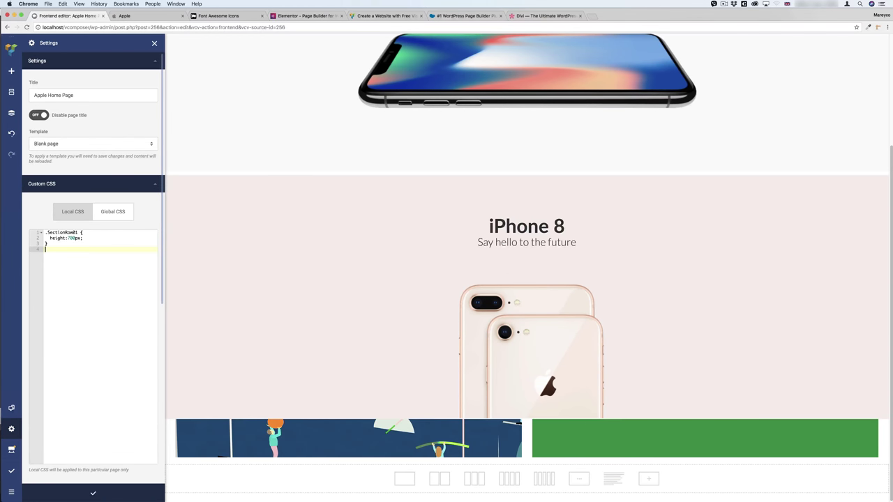
type(".")
key("super+v")
key("Return")
type("height:500")
left_click(98, 490)
Step: Clone the iPhone 8 heading and move the copy into the left column with the group photo
scroll(241, 333, "down", 5)
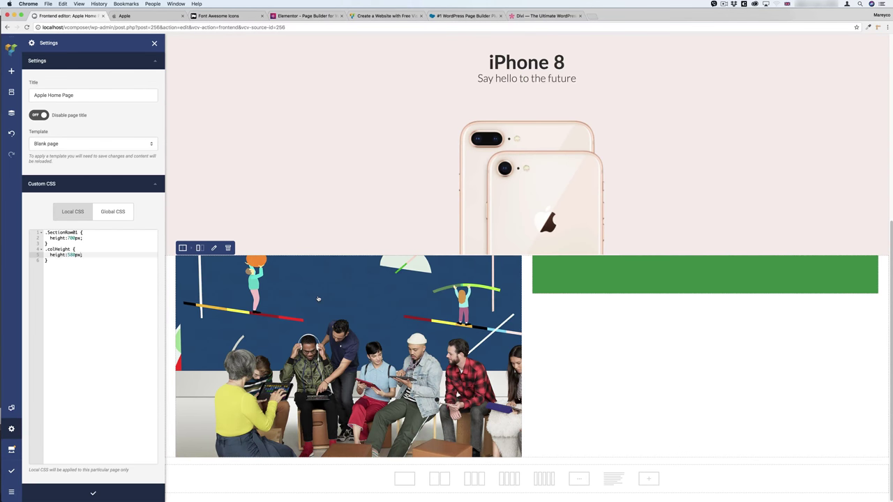
mouse_move(231, 47)
left_click(232, 98)
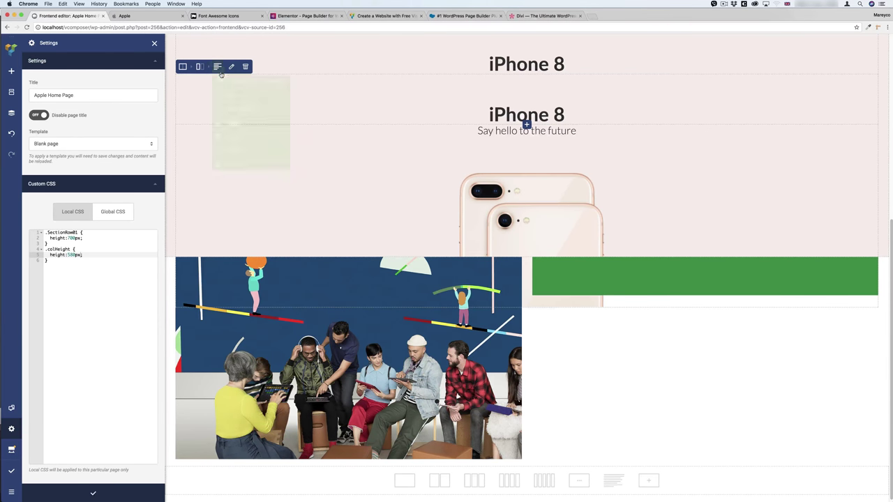
left_click(233, 82)
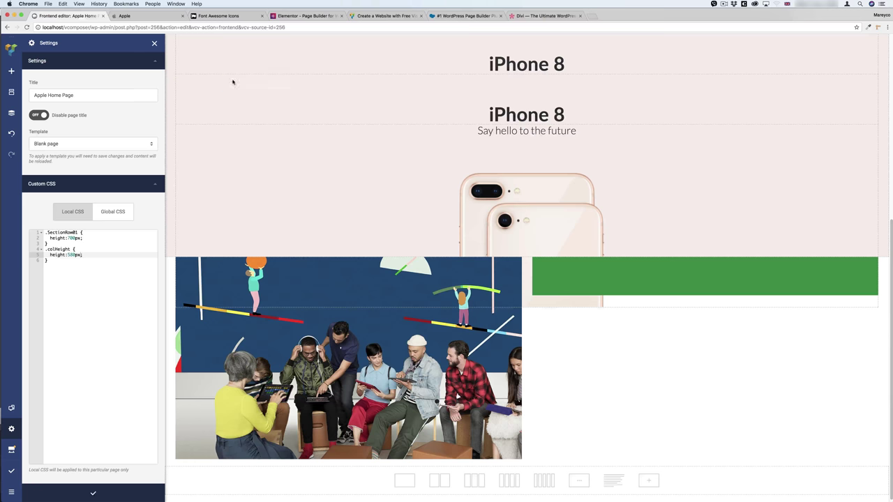
mouse_move(334, 308)
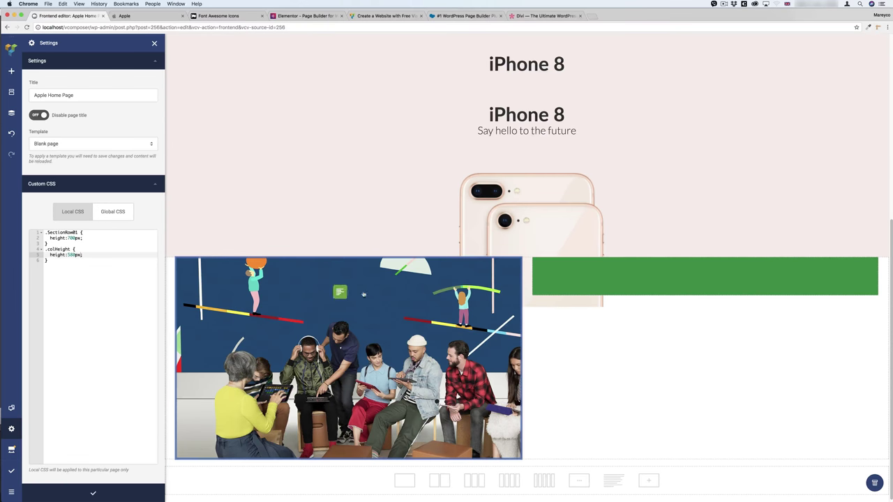
key("ctrl+z")
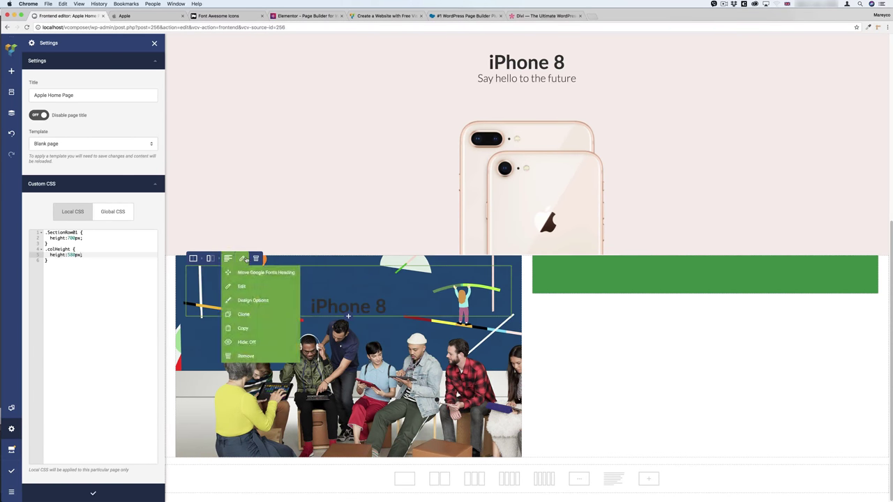
Step: Set the copied iPhone 8 heading's title colour to white, FFFFFF, and compare it with the Today at Apple tile
left_click(244, 259)
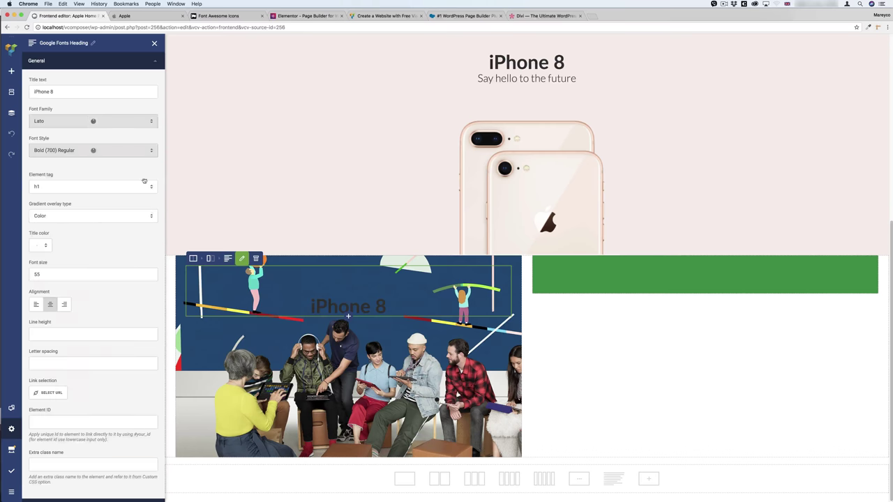
left_click(45, 247)
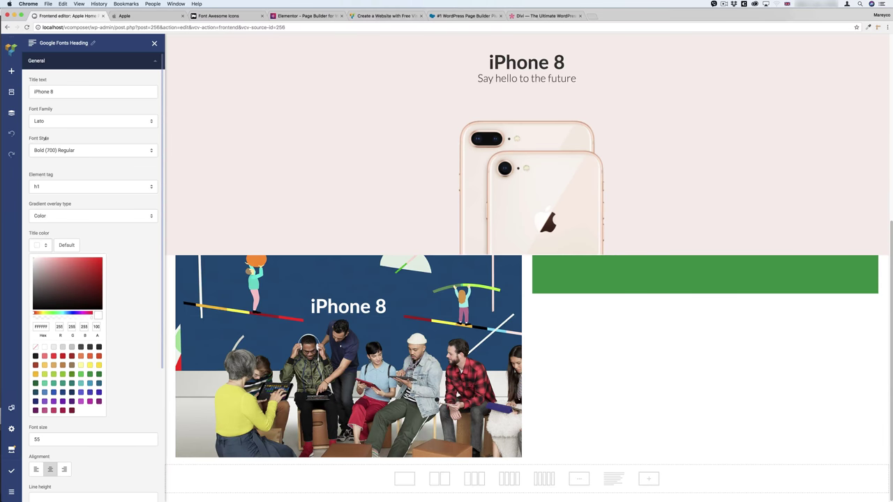
left_click(174, 15)
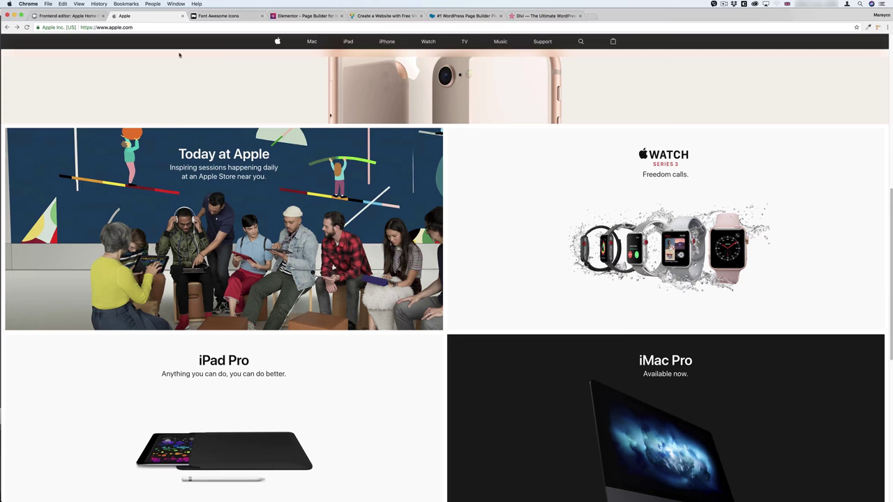
left_click(66, 16)
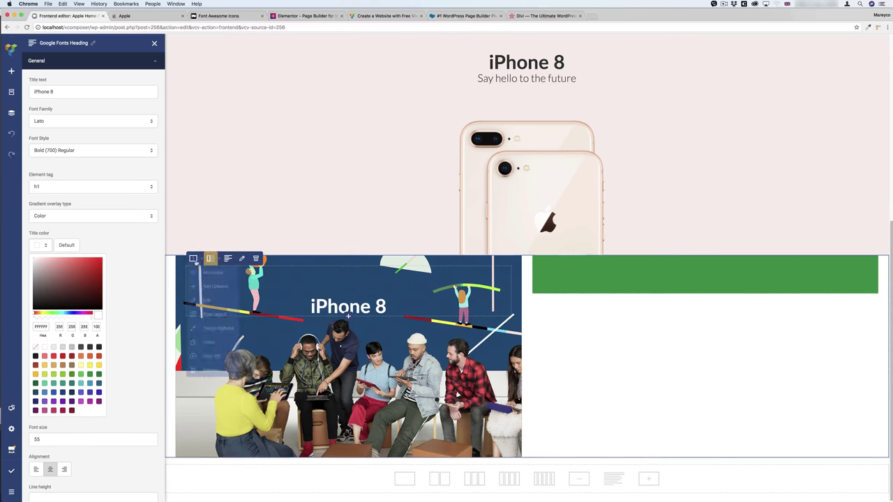
Step: Try the middle and bottom content positions for the two-column row, and set it back to top
left_click(193, 258)
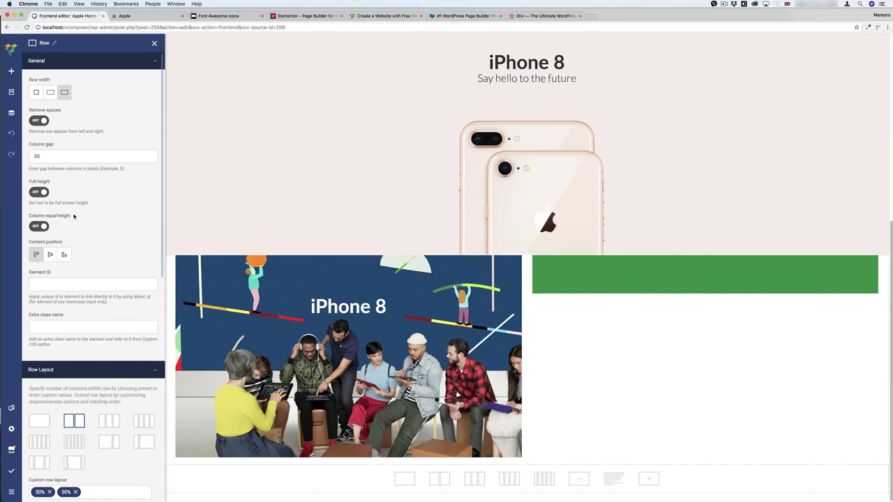
left_click(51, 254)
left_click(65, 255)
left_click(36, 254)
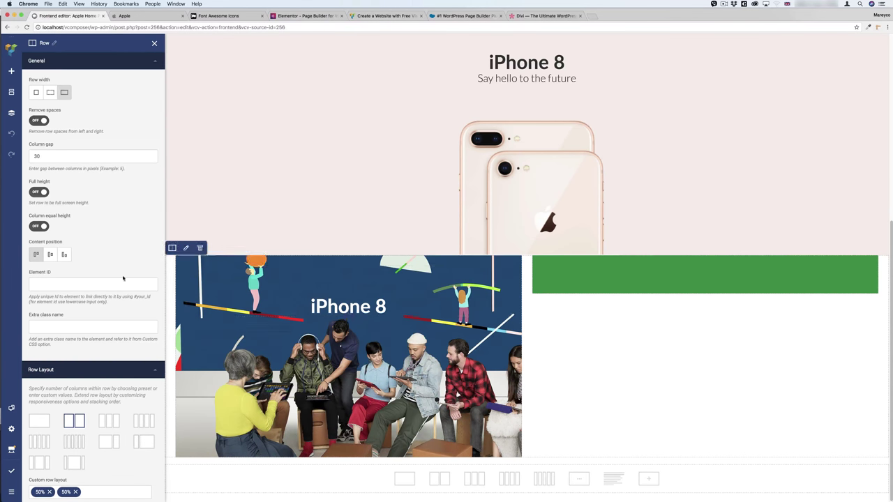
Step: Set the top padding of the white heading in the group photo column to 25
left_click(242, 259)
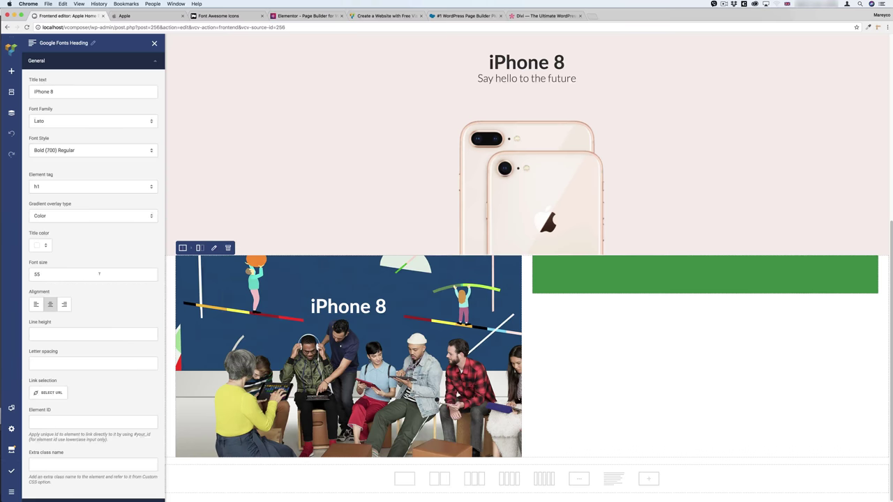
scroll(96, 301, "down", 5)
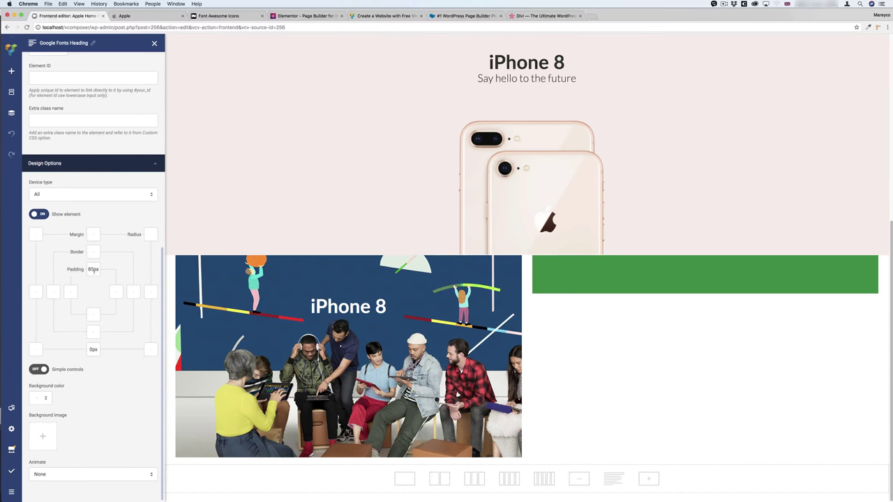
double_click(91, 270)
key("BackSpace")
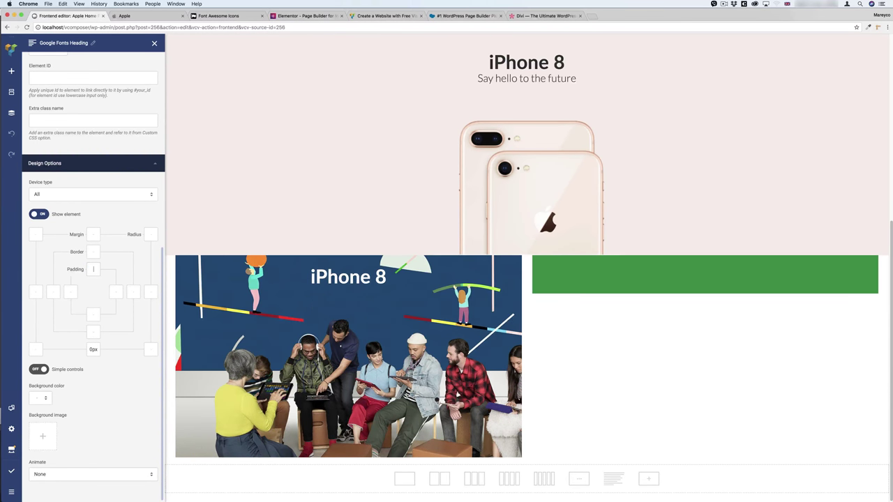
type("25")
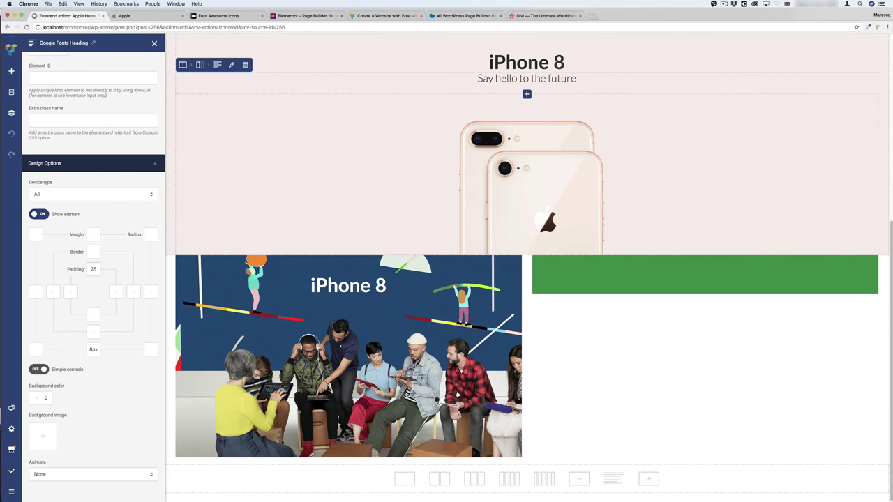
Step: Clone the "Say hello to the future" tagline and move the copy below the heading in the group photo column
mouse_move(217, 65)
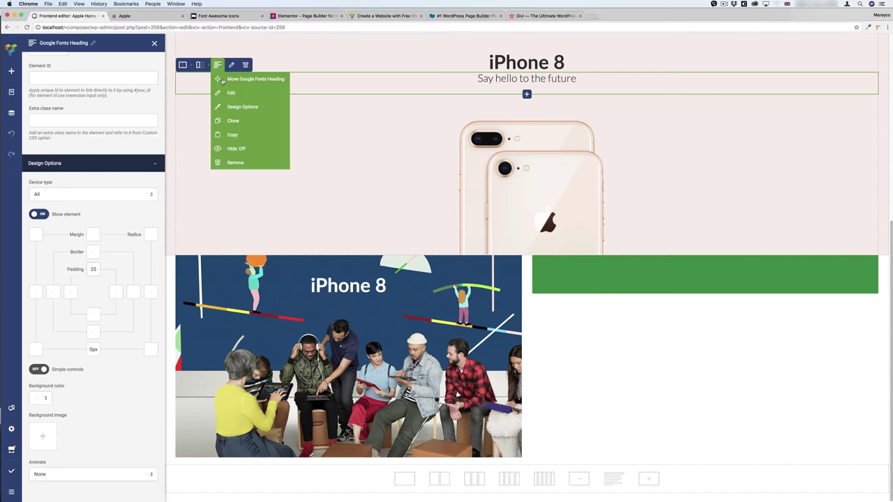
left_click(233, 121)
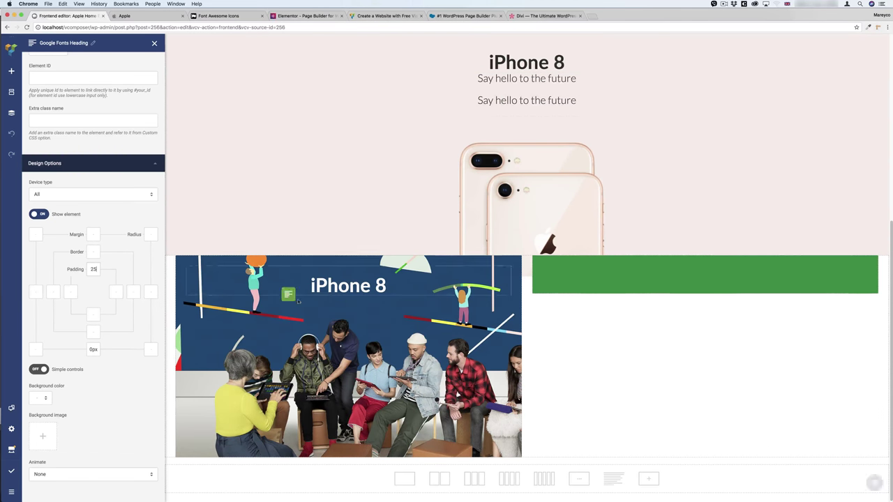
left_click_drag(328, 294, 329, 297)
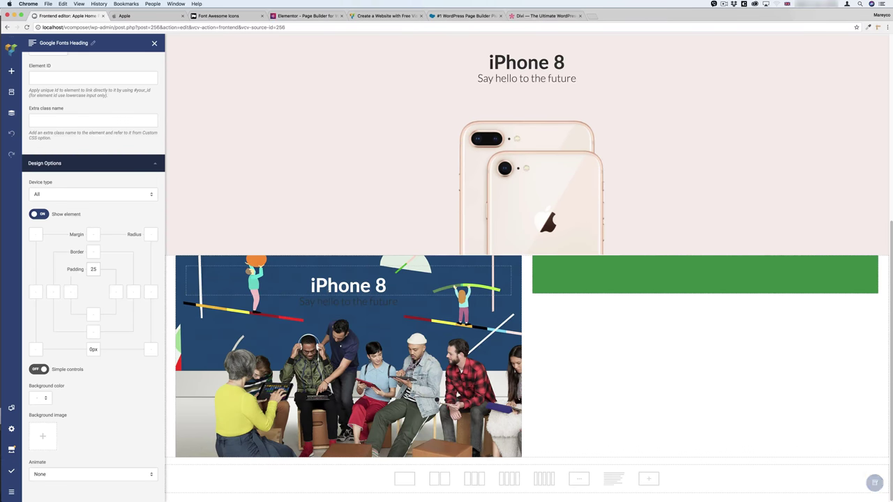
Step: Set the copied tagline's title colour to white, FFFFFF
mouse_move(225, 289)
left_click(251, 315)
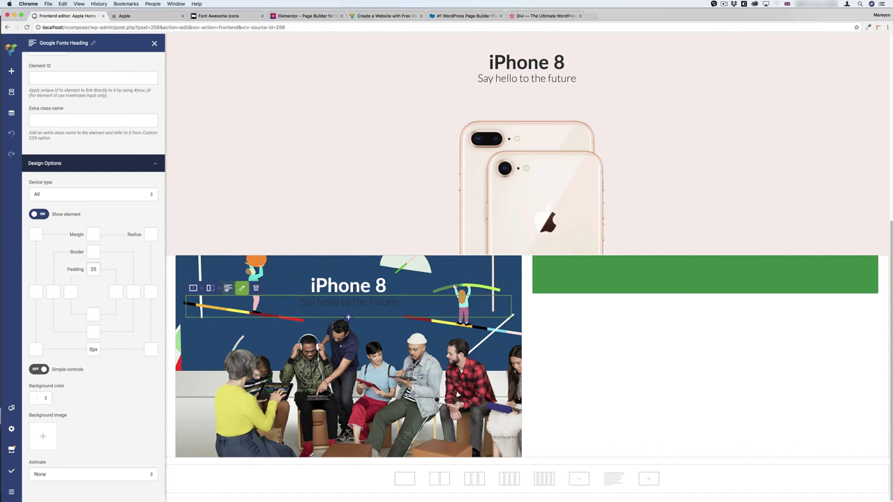
left_click(45, 245)
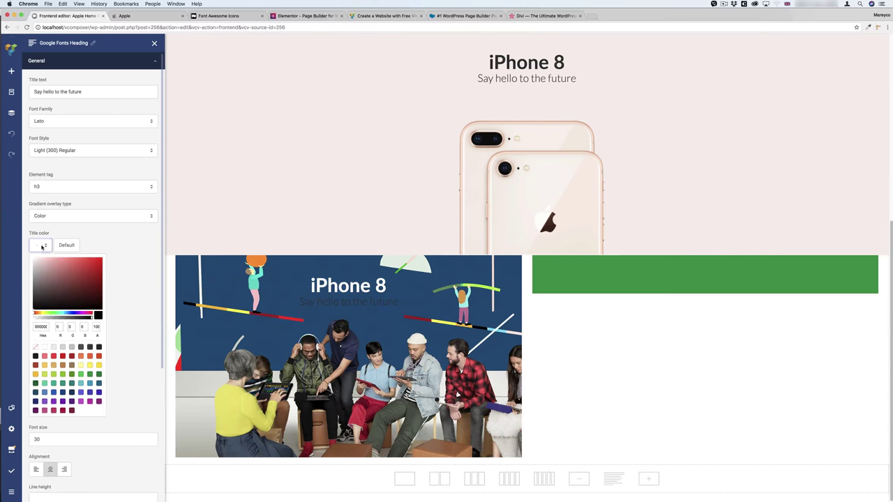
left_click(45, 348)
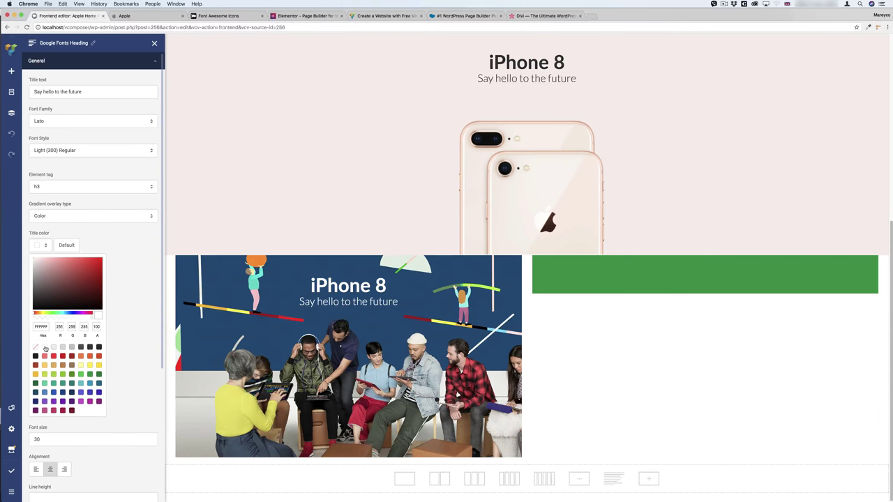
Step: Check the two-column tiles on the Apple home page, and save the page in the frontend editor
left_click(150, 16)
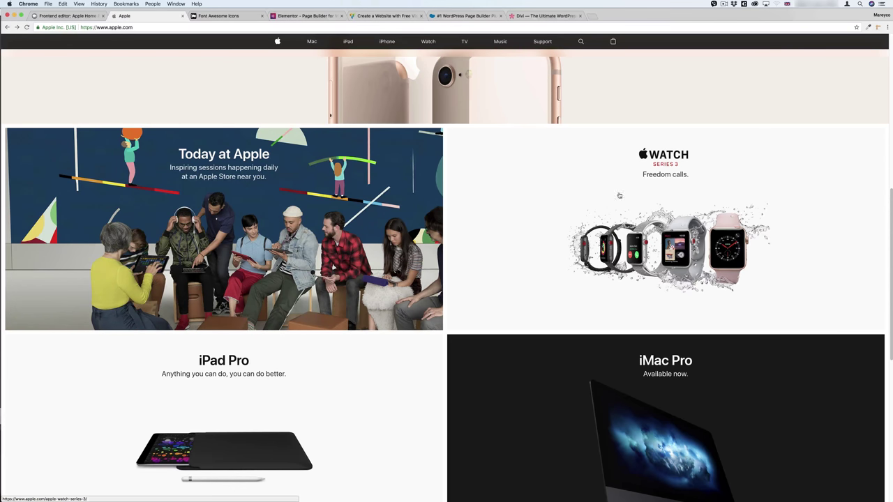
left_click(67, 16)
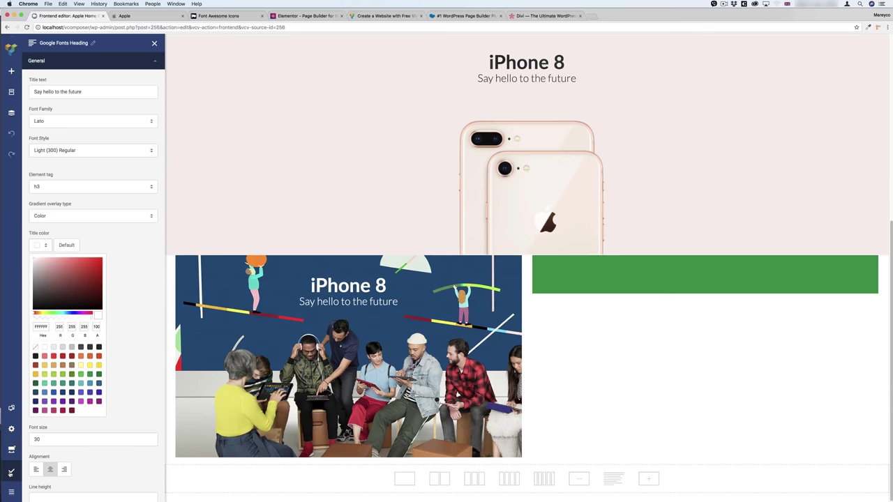
left_click(12, 472)
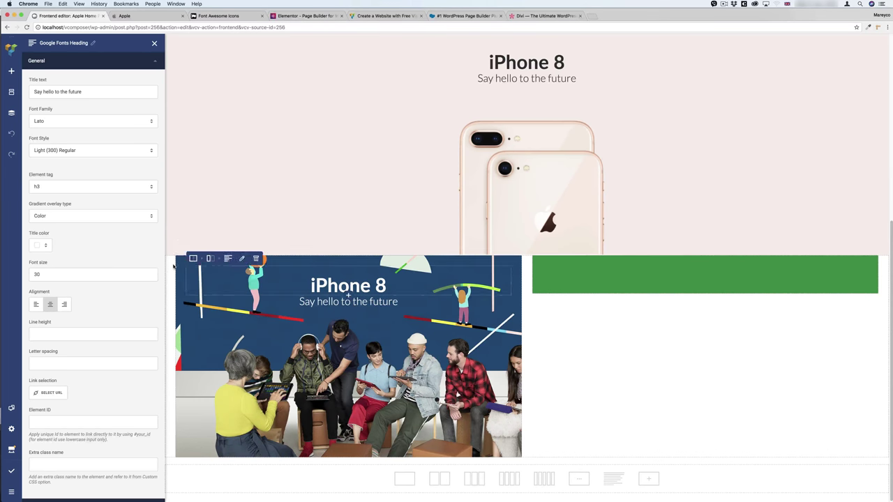
Step: Set the column gap of the two-column row to 10
mouse_move(182, 249)
left_click(196, 290)
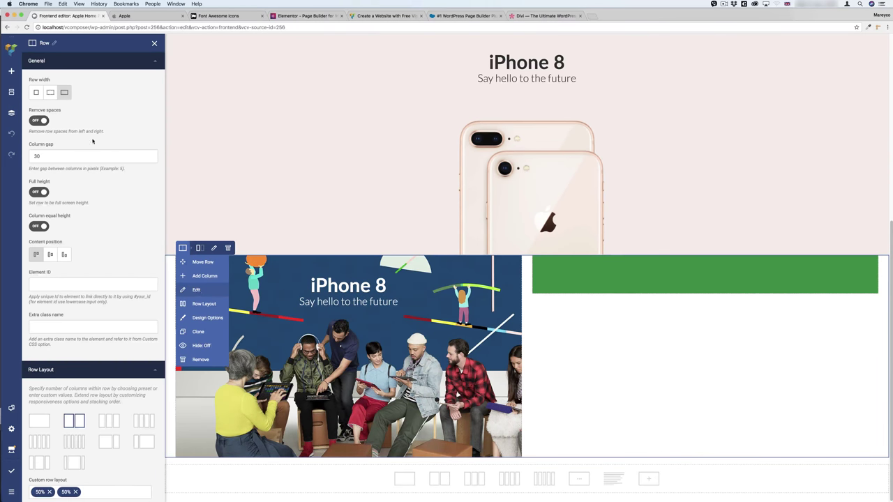
left_click_drag(45, 156, 26, 157)
type("10")
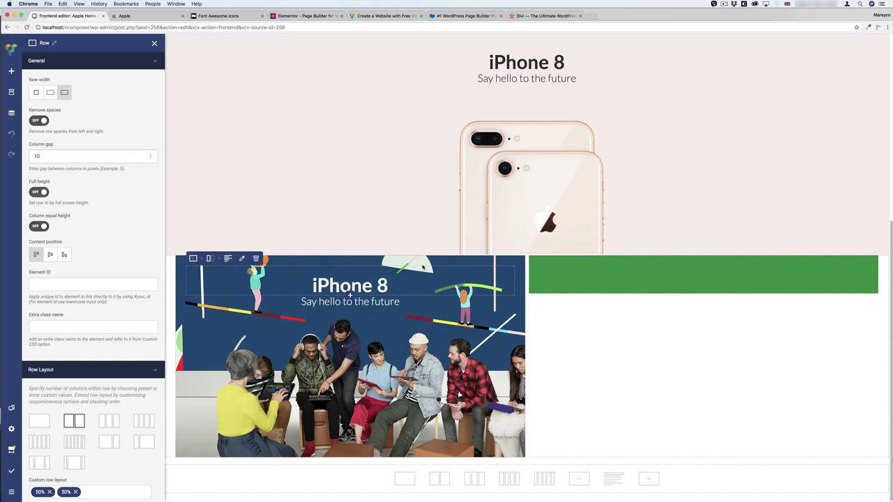
Step: Check the spacing between sections on the Apple page, and set the iPhone 8 row's bottom margin to 10 px
left_click(164, 15)
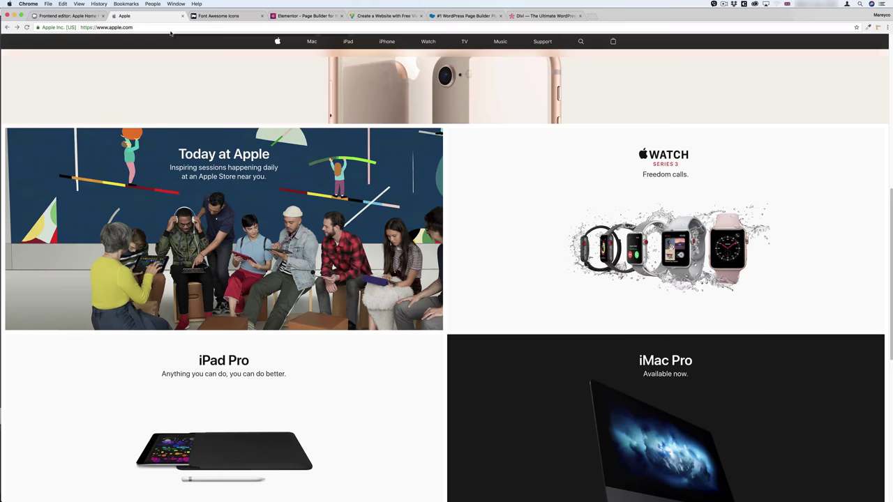
scroll(387, 98, "up", 2)
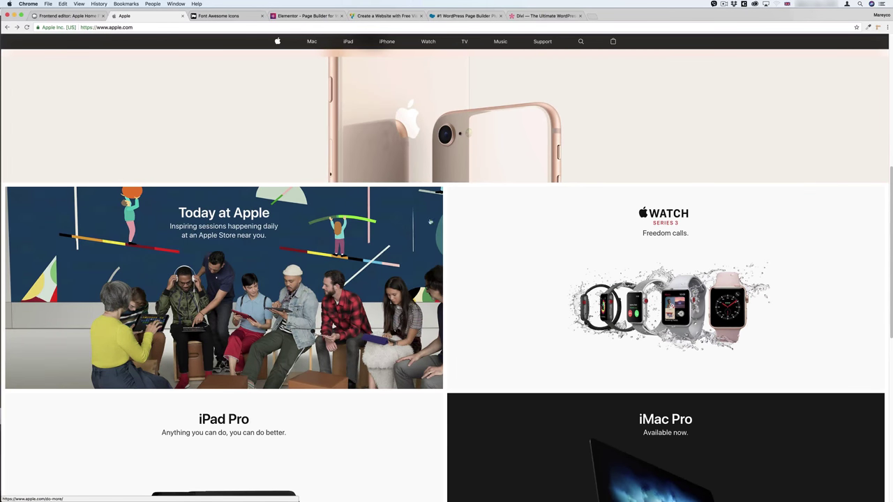
left_click(66, 16)
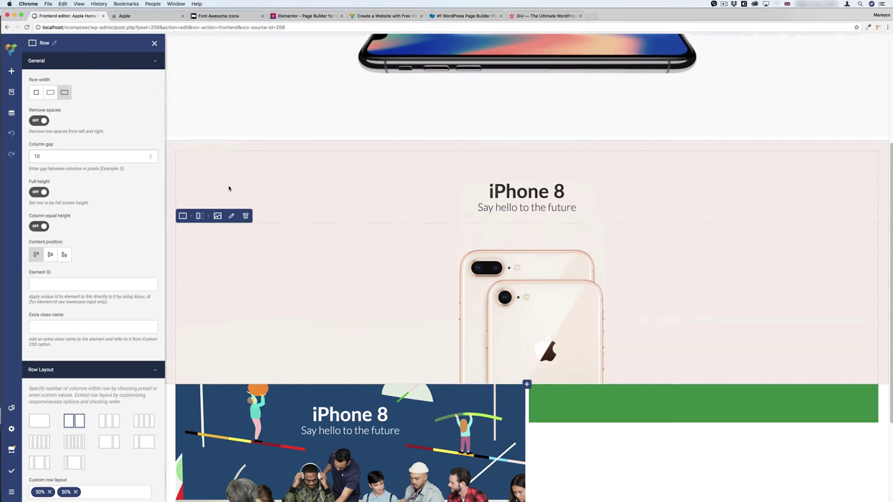
mouse_move(183, 143)
left_click(196, 186)
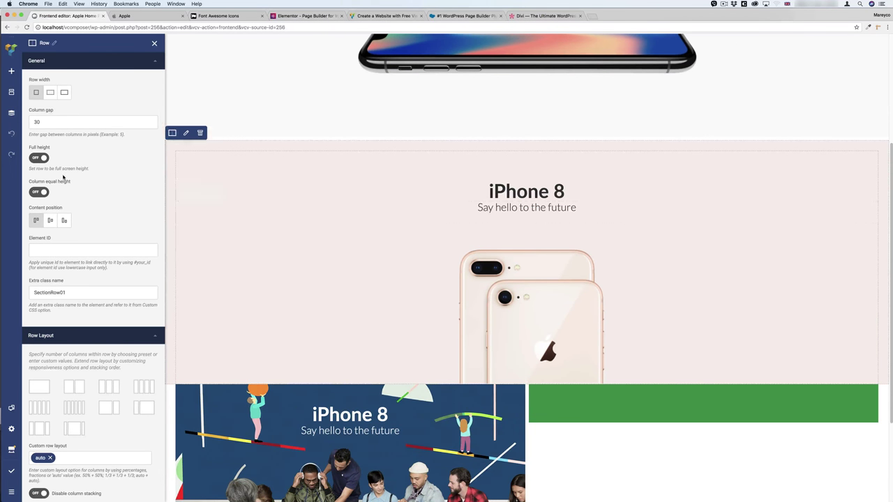
scroll(81, 227, "down", 10)
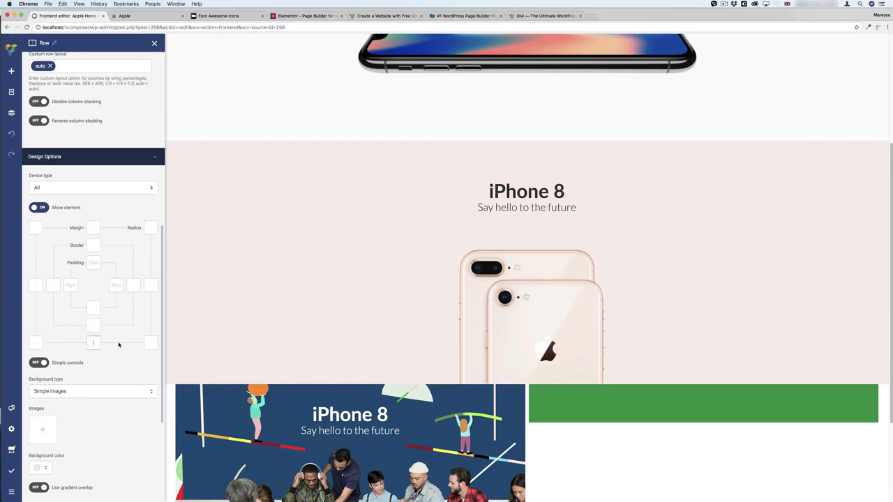
type("10")
Step: Set the left and right padding of the two-column row to 10 px, and save the page
scroll(337, 317, "down", 5)
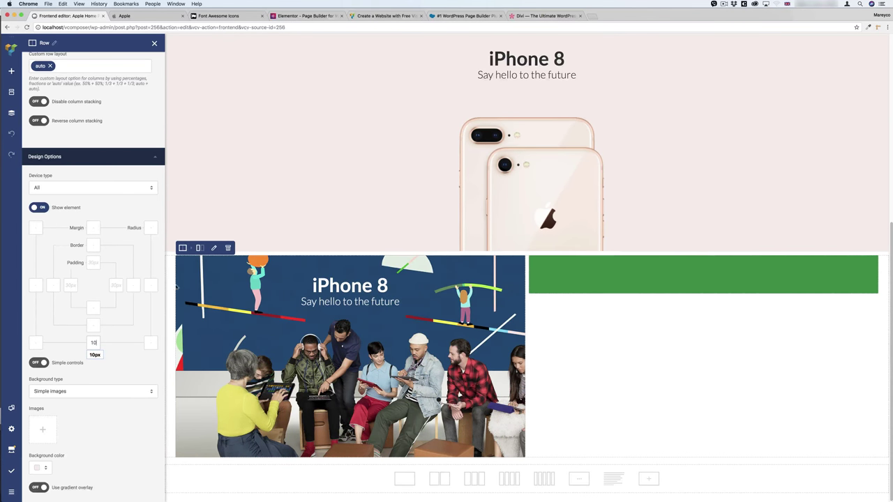
mouse_move(182, 250)
left_click(206, 291)
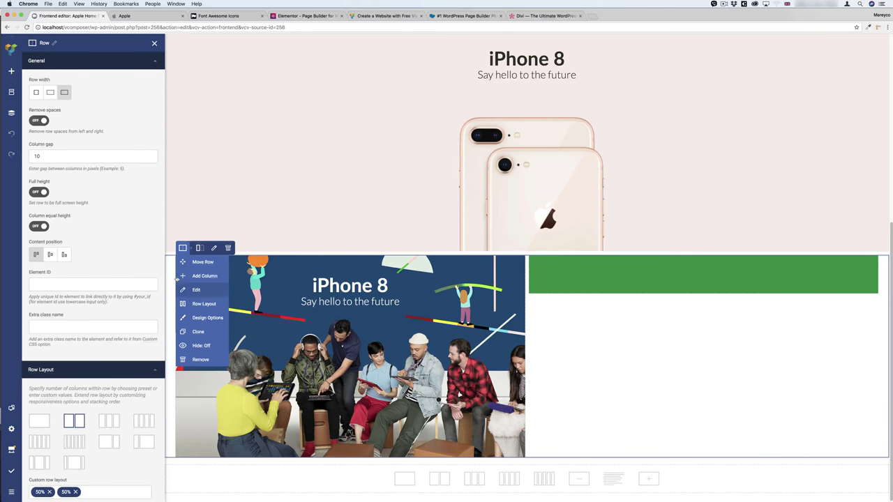
scroll(73, 272, "down", 10)
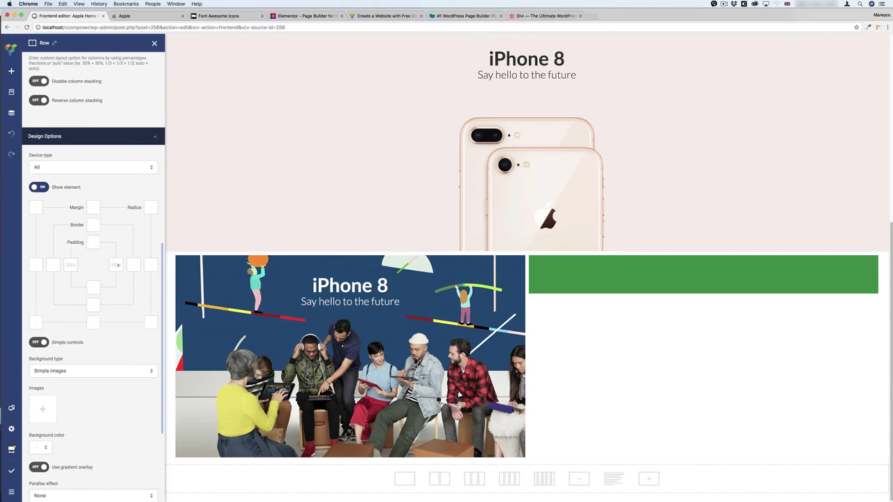
left_click(70, 265)
type("10")
left_click(112, 265)
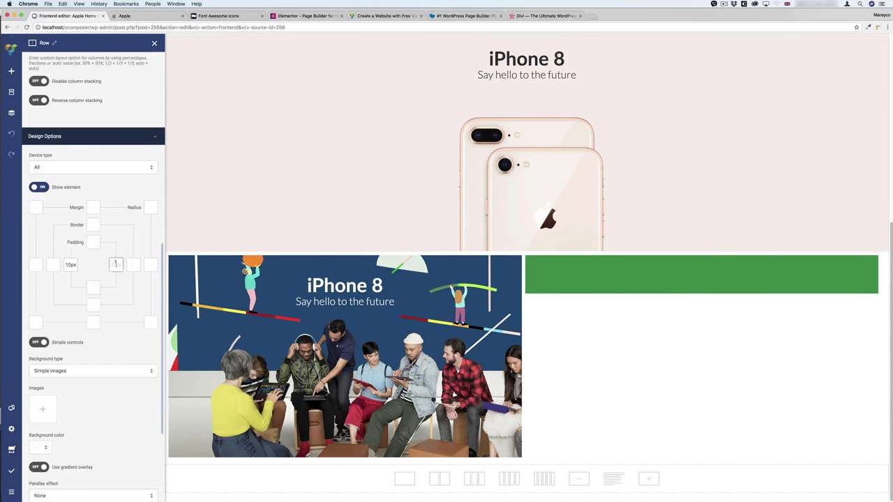
type("10")
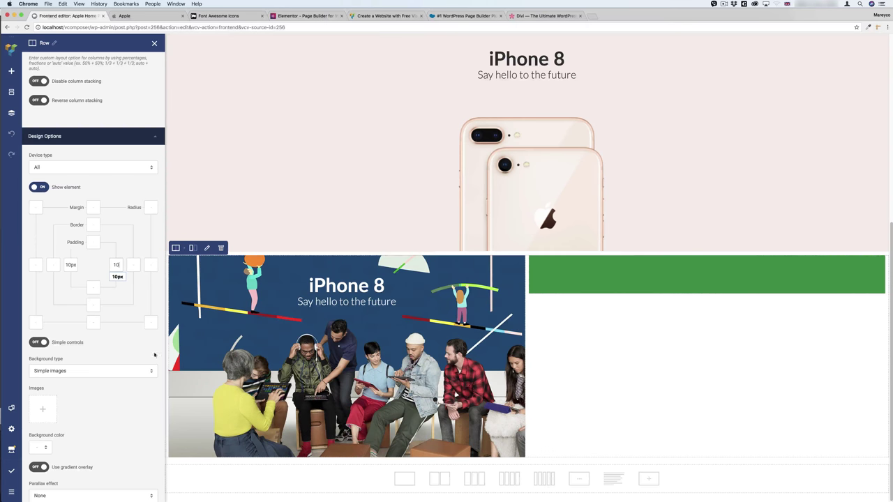
left_click(12, 472)
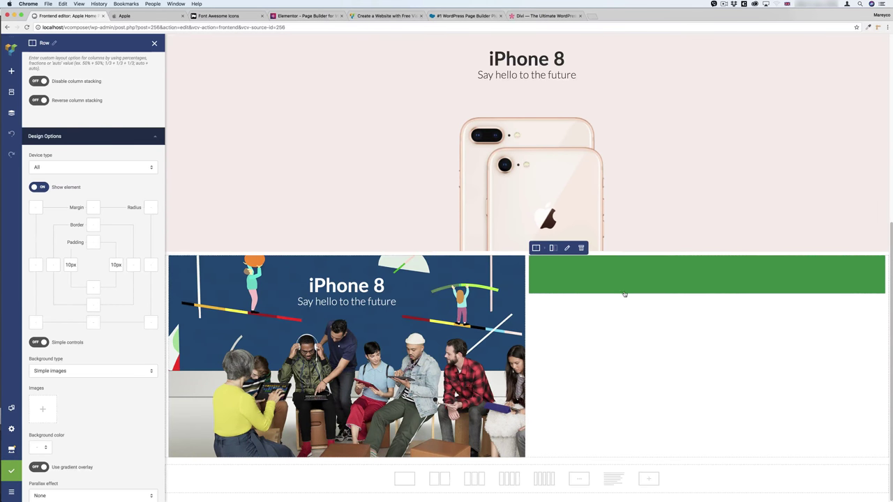
Step: Add a Single Image to the green column using the colourful smartwatches picture, and centre it
left_click(143, 15)
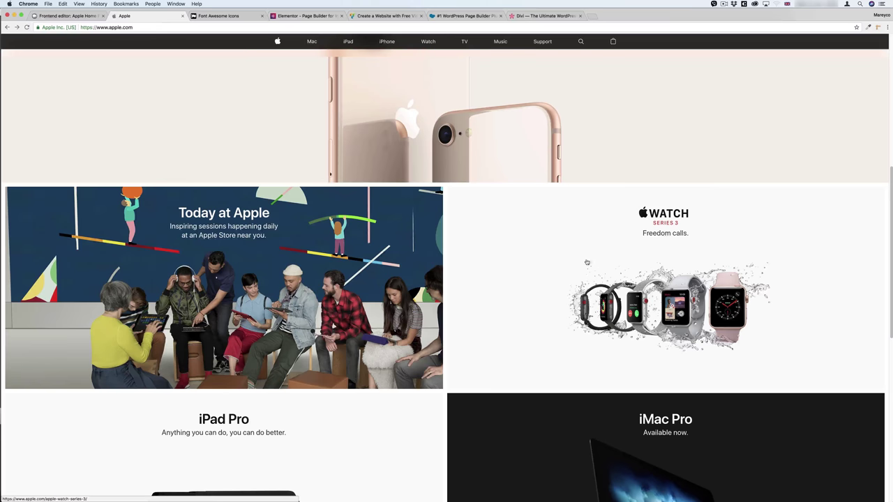
scroll(568, 258, "up", 5)
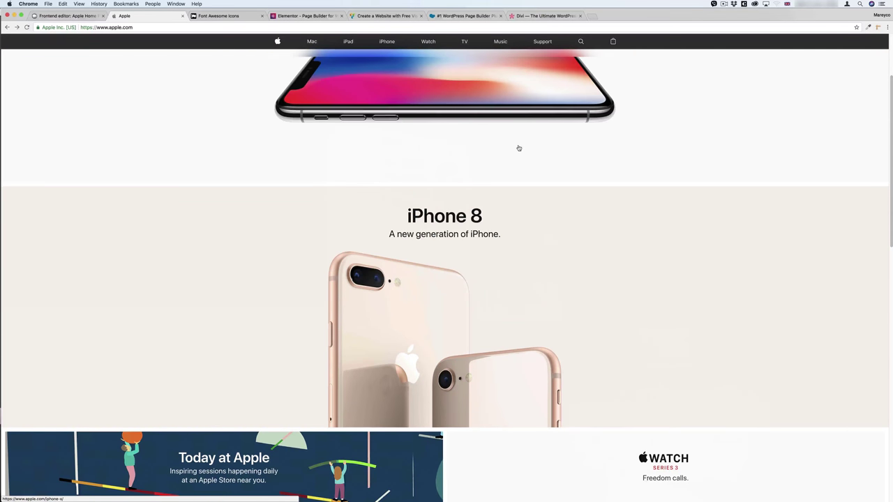
scroll(520, 149, "down", 5)
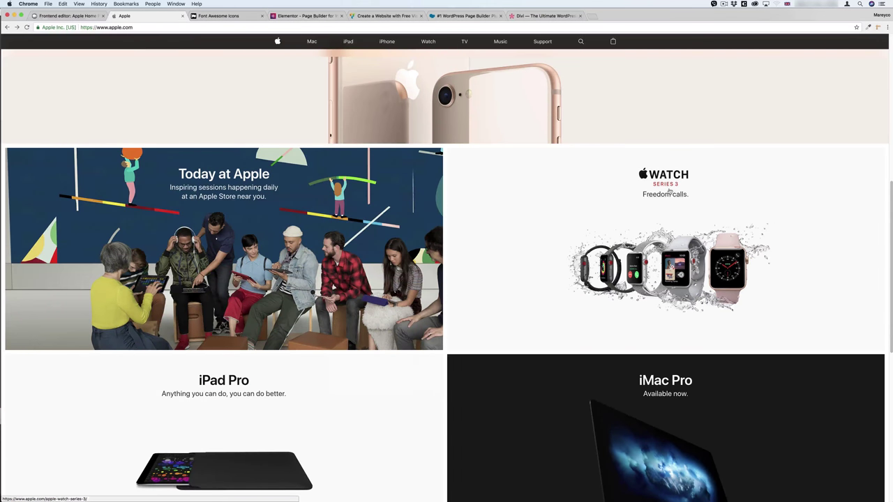
left_click(66, 15)
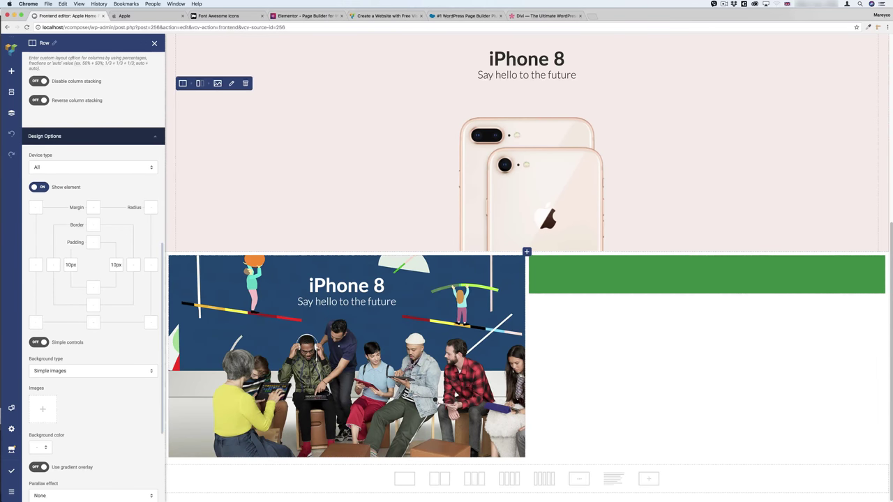
left_click(11, 71)
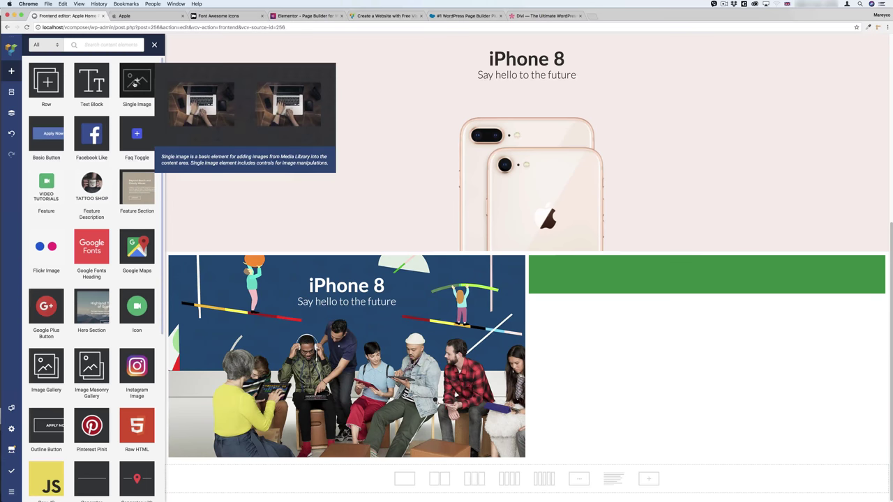
left_click_drag(137, 80, 656, 279)
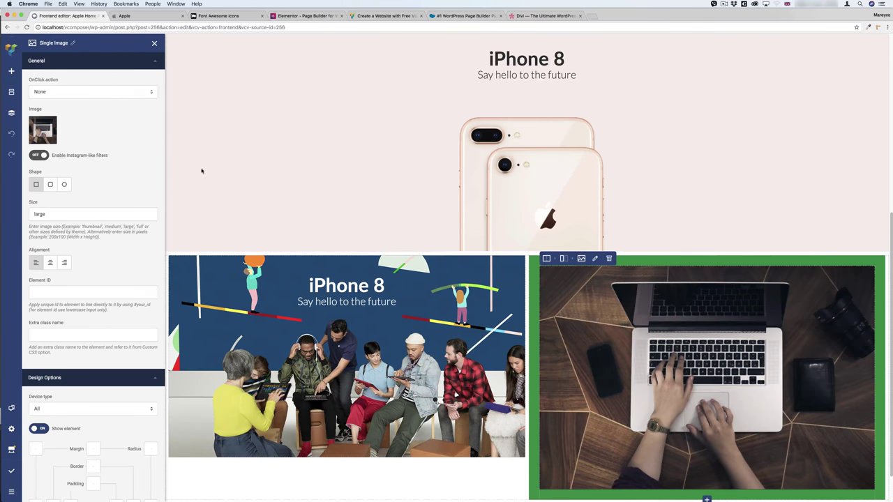
left_click(40, 132)
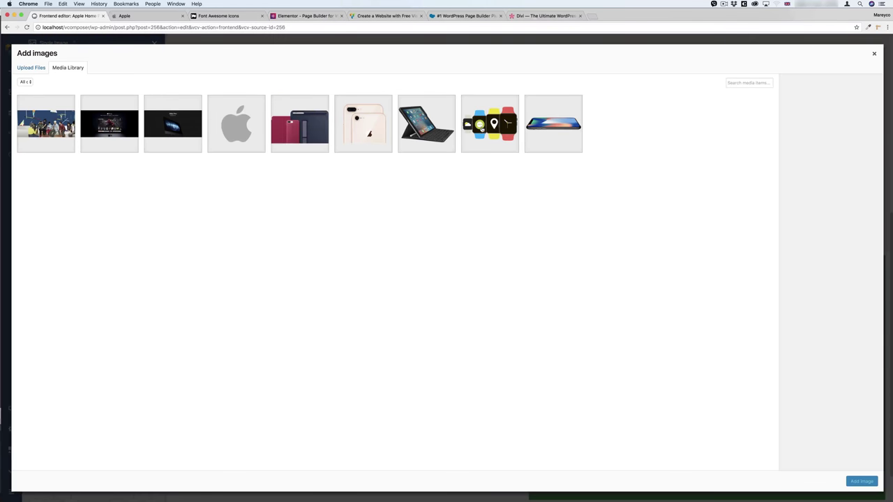
left_click(482, 128)
left_click(860, 481)
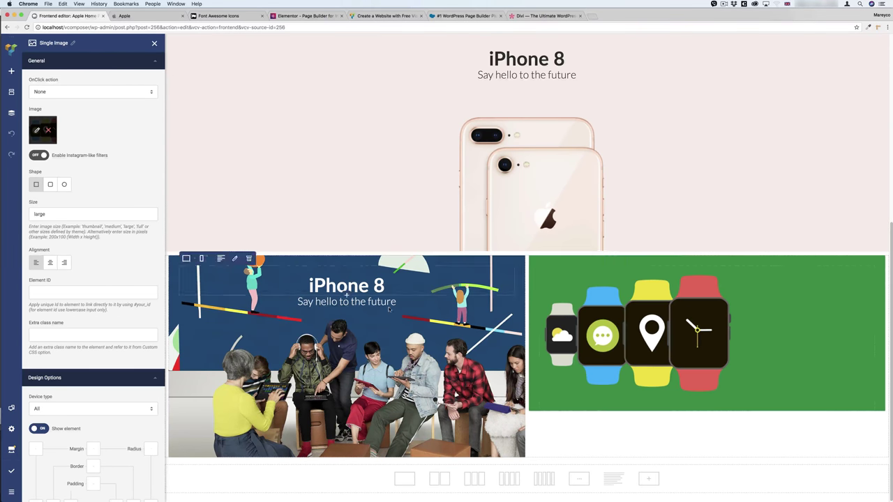
left_click(49, 262)
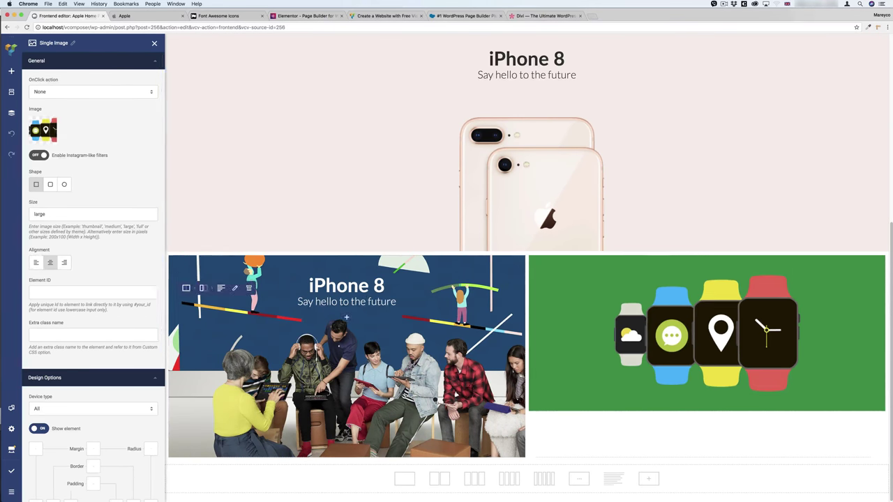
Step: Copy the background colour's hex code from the iPhone X row's design options
mouse_move(560, 259)
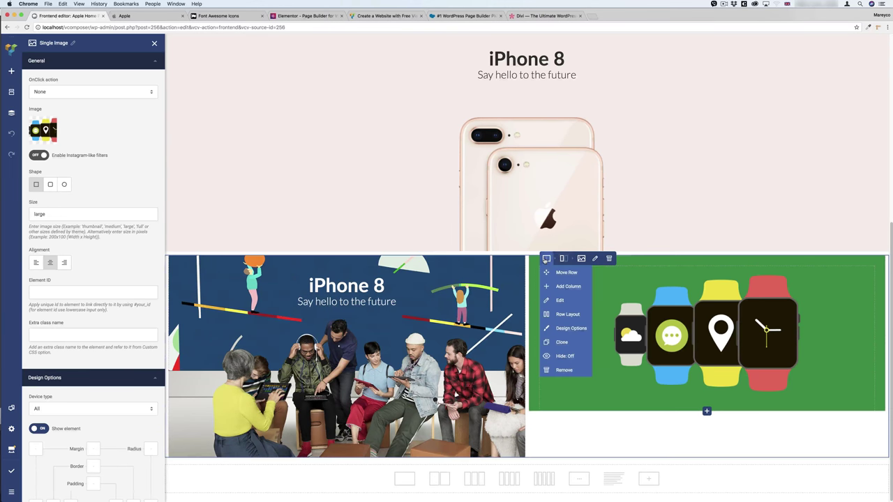
left_click(559, 300)
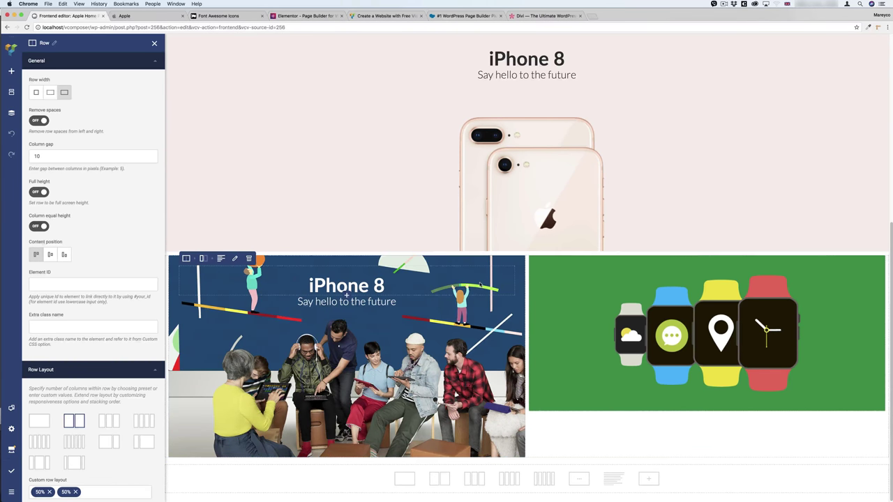
scroll(482, 281, "up", 5)
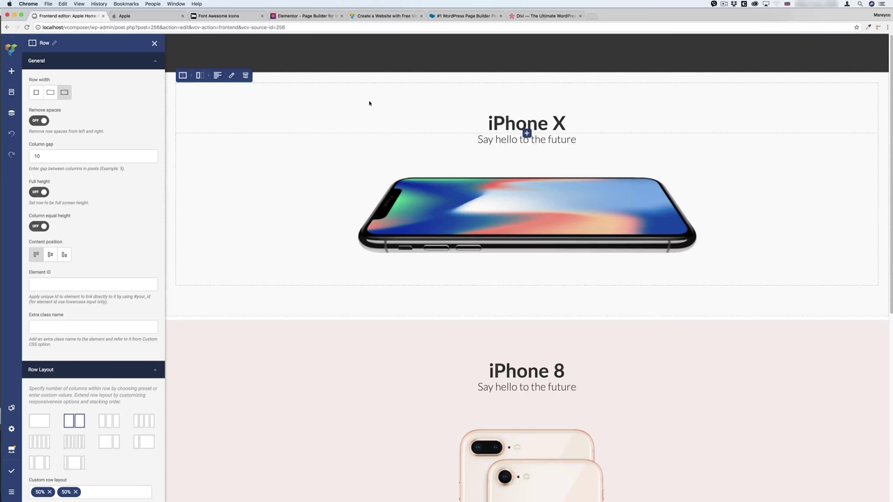
scroll(70, 209, "down", 5)
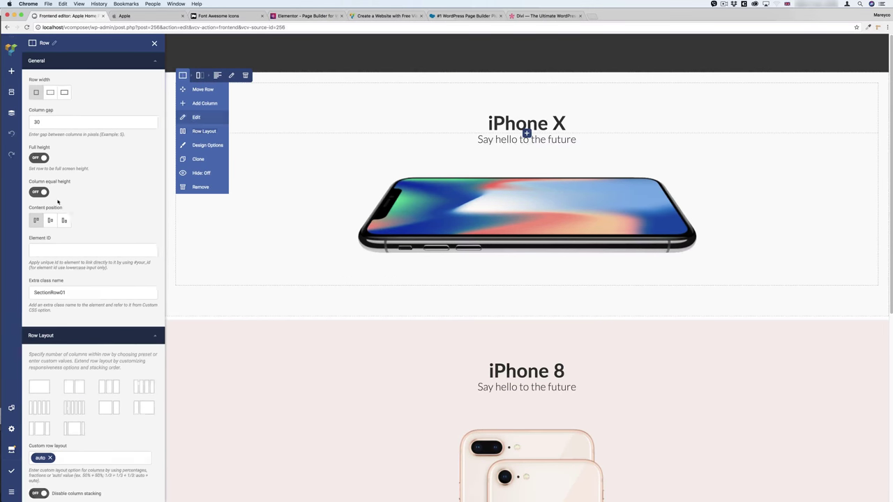
scroll(81, 215, "down", 5)
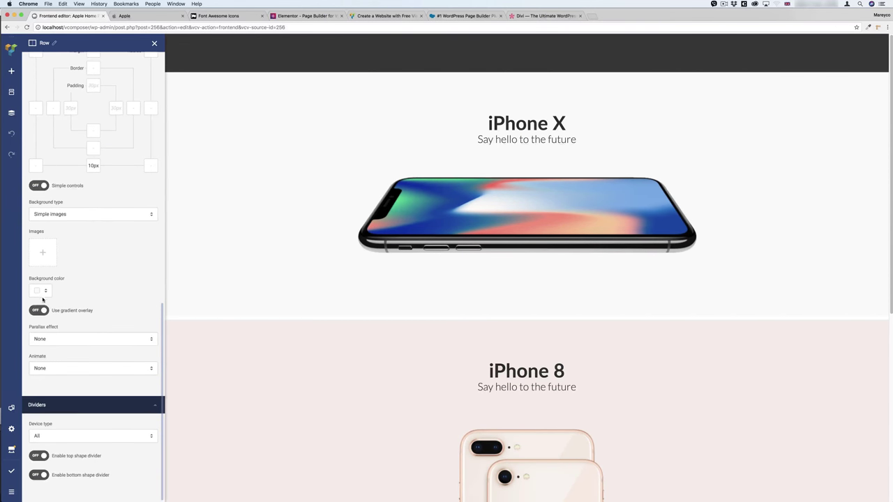
left_click(41, 291)
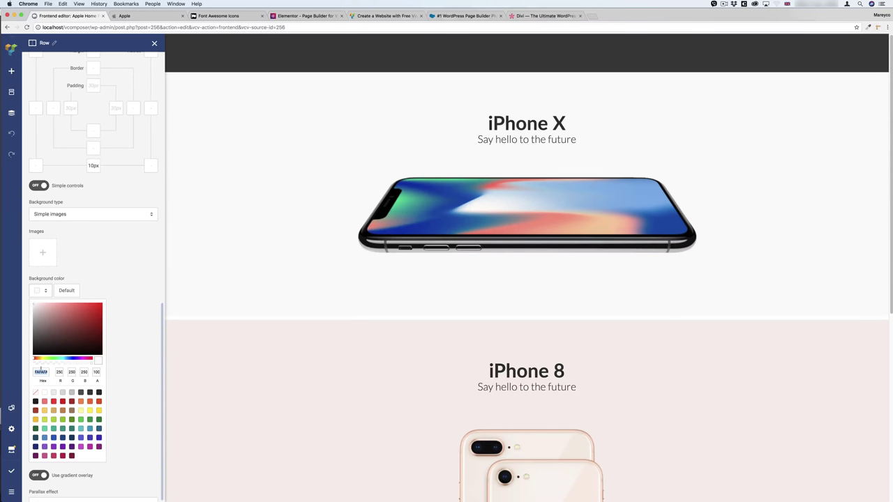
Step: Set the background colour of the green smartwatch column to FAFAFA
scroll(419, 272, "down", 5)
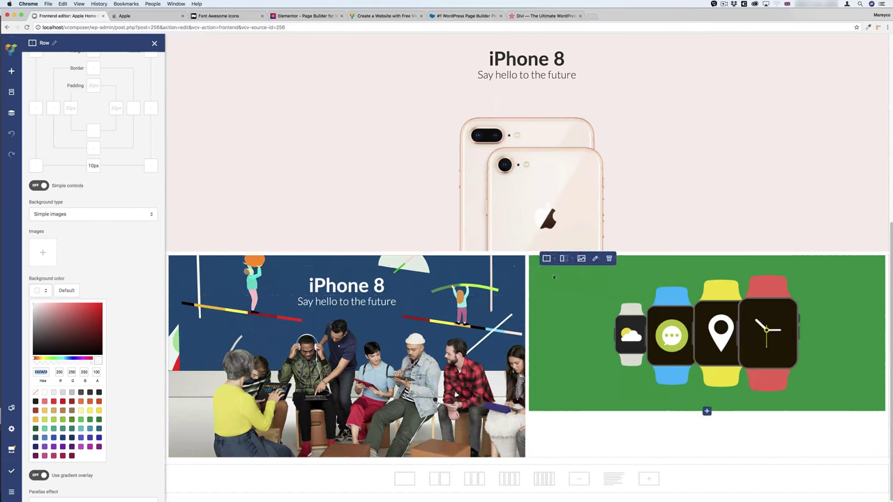
mouse_move(552, 248)
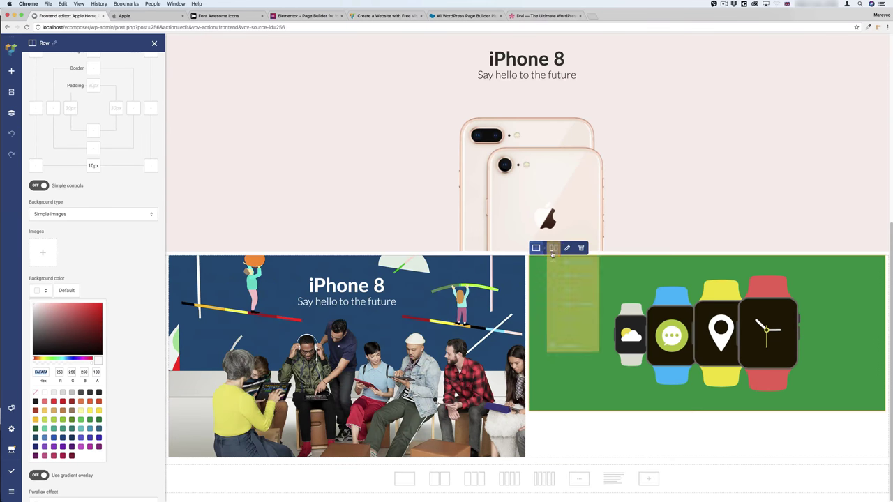
left_click(564, 289)
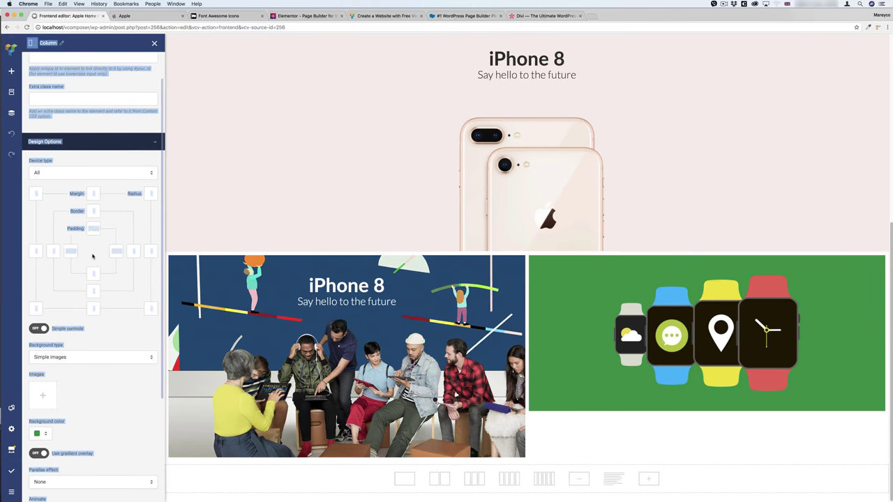
scroll(92, 256, "down", 5)
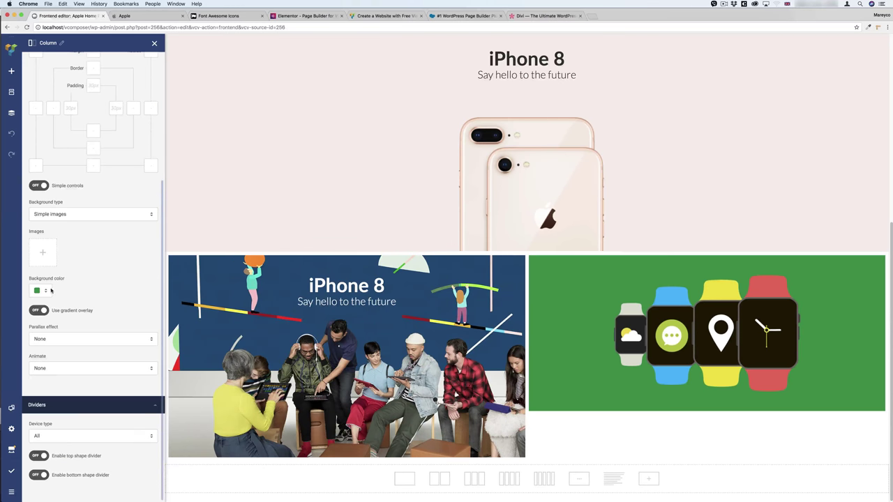
left_click(42, 290)
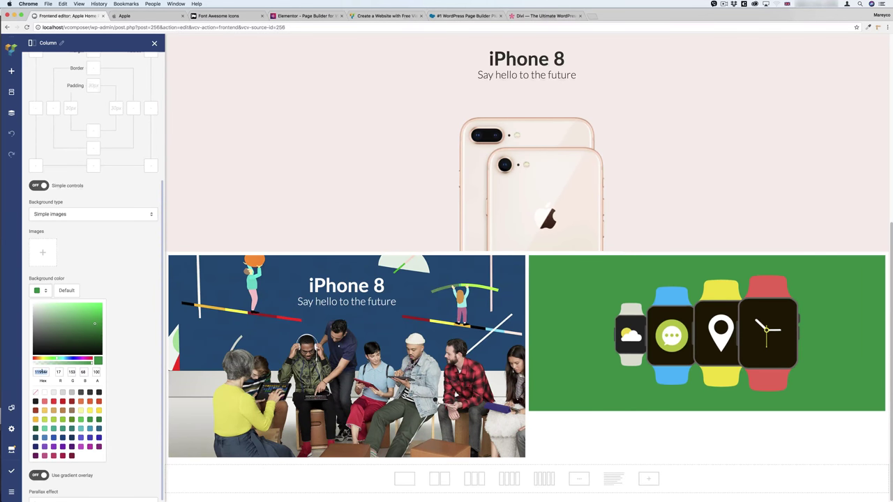
type("fafafa")
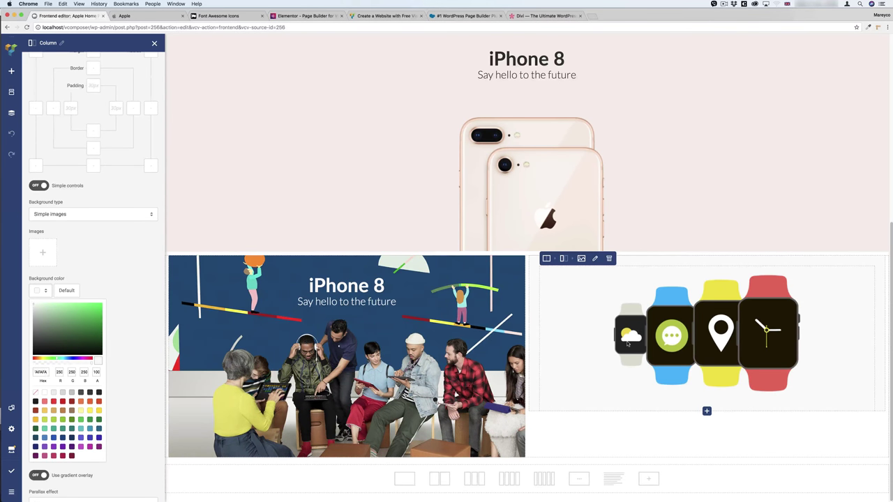
Step: Add a Google Fonts Heading above the smartwatch image in the second column
left_click(147, 15)
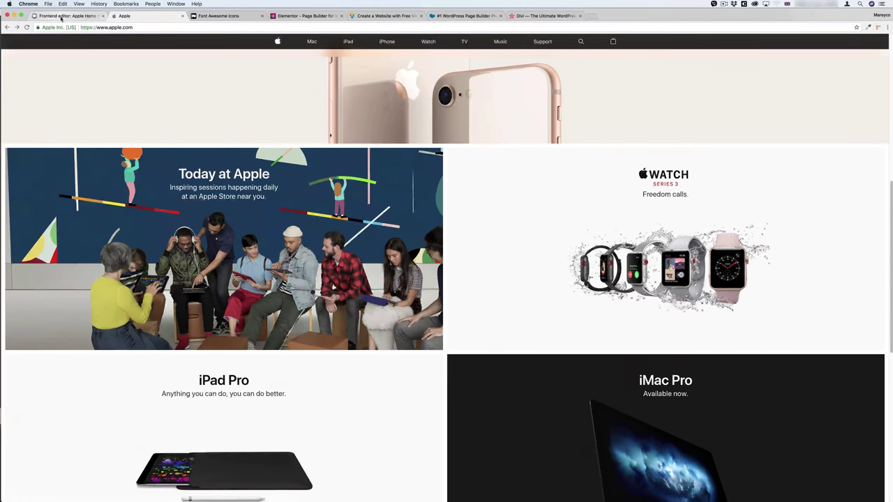
left_click(56, 16)
left_click(11, 70)
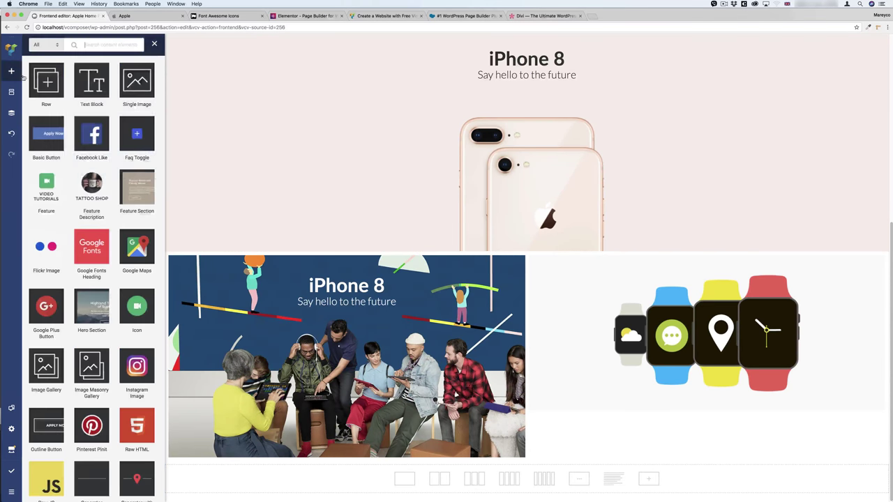
left_click(95, 44)
type("googl")
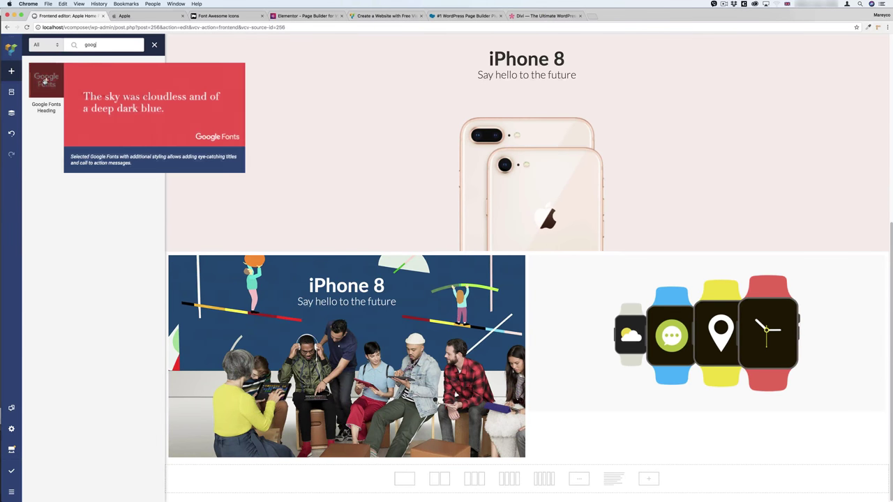
left_click_drag(46, 80, 699, 273)
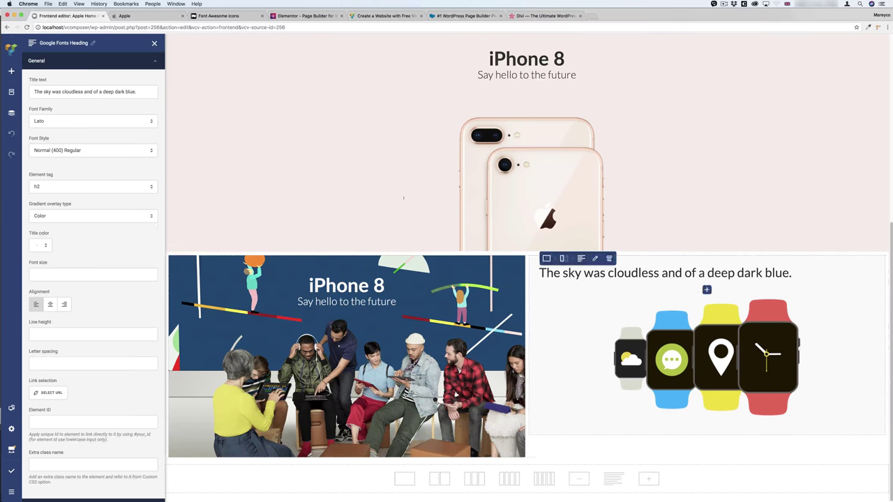
Step: Set the new heading's title text to "Watch", centre it and set its font size to 55
triple_click(69, 92)
type("Watch")
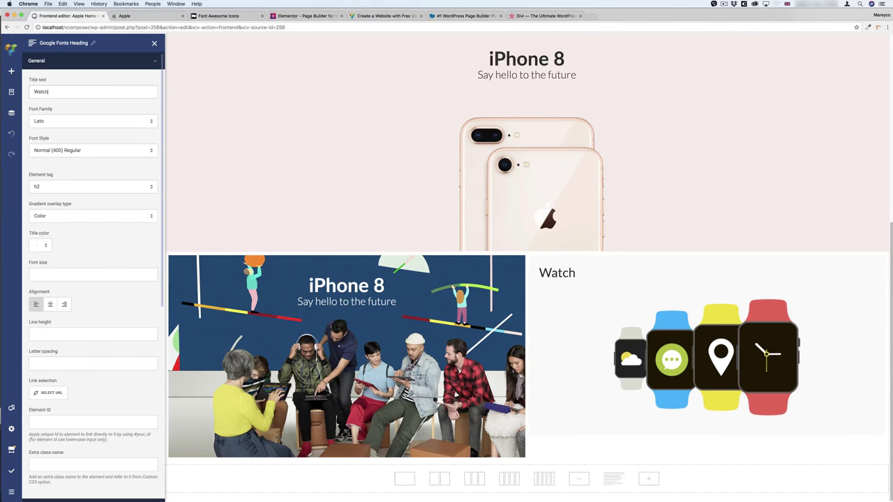
left_click(50, 304)
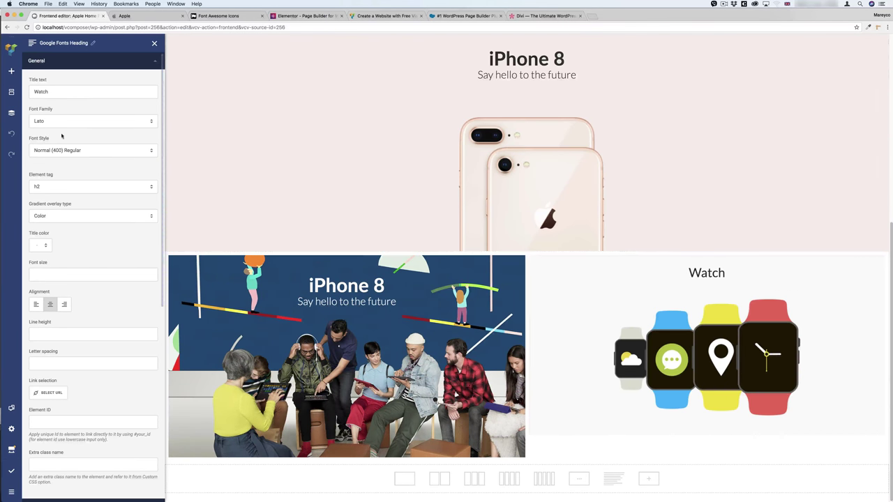
left_click(37, 280)
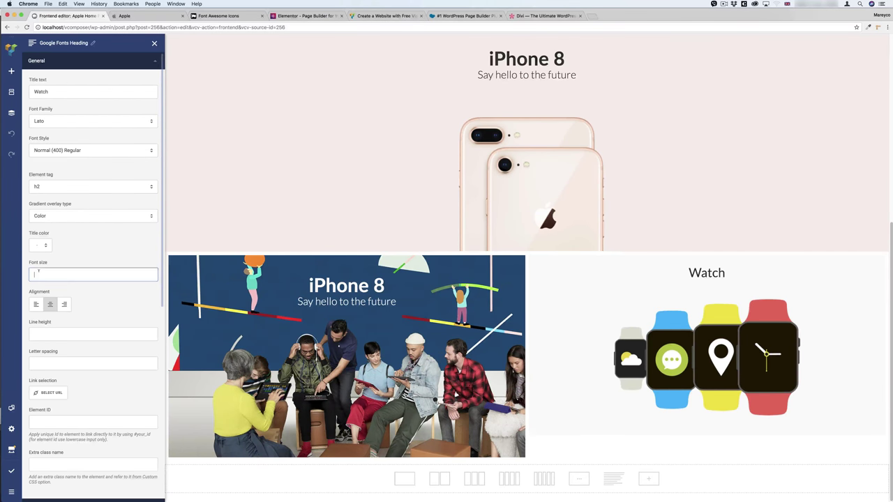
type("55")
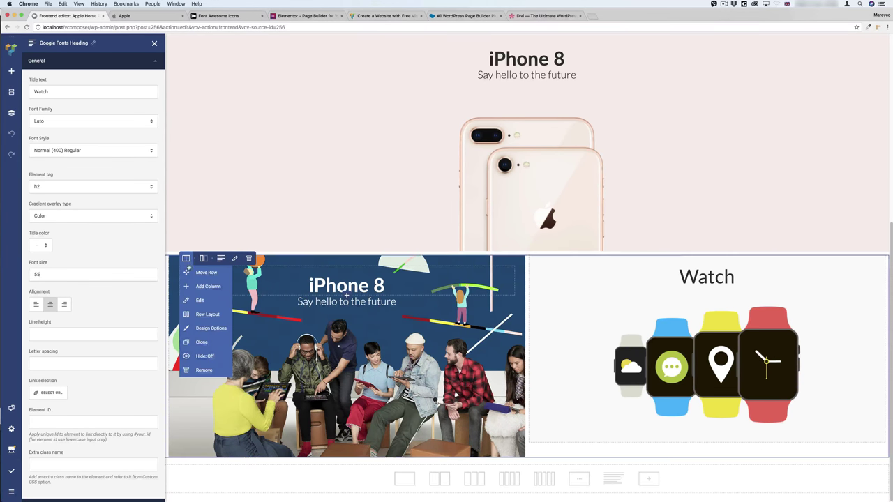
Step: Look up the group-photo column's extra class name and its height rule in the page's local CSS
mouse_move(202, 259)
left_click(212, 301)
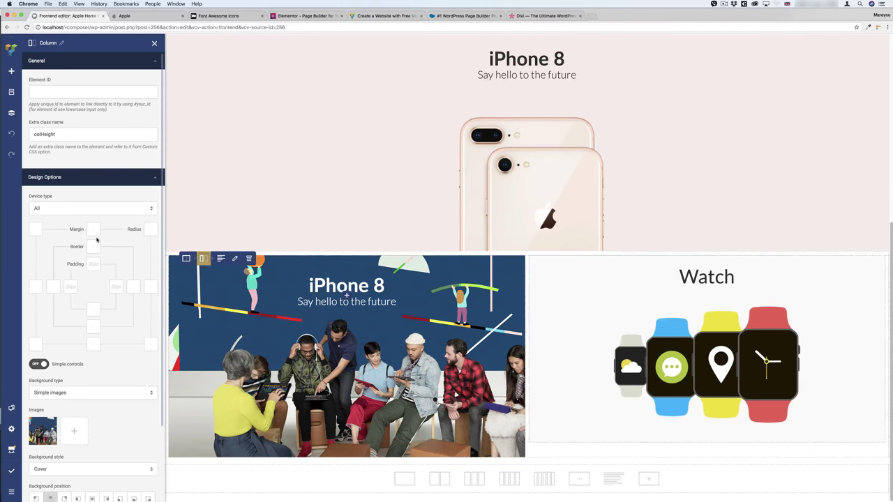
double_click(43, 134)
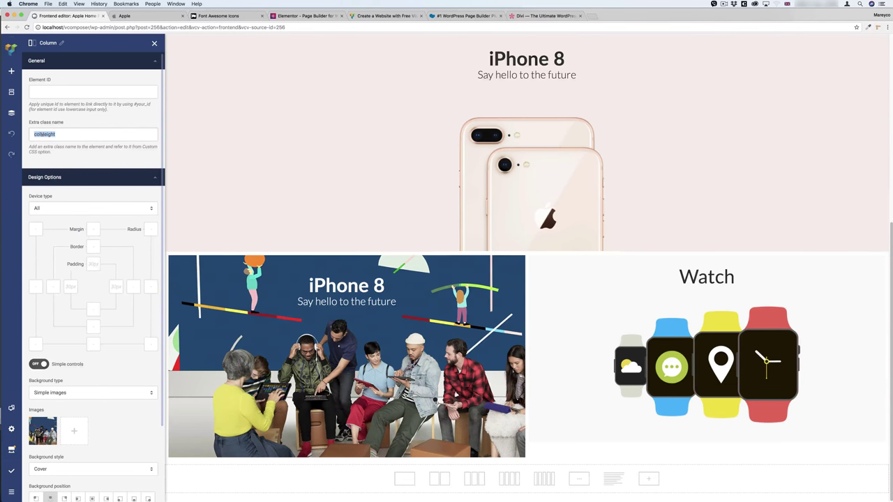
left_click(11, 428)
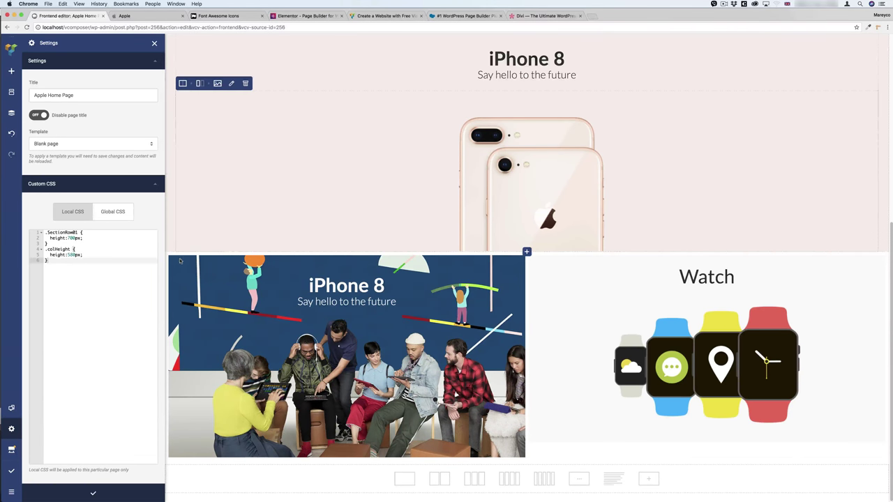
mouse_move(183, 252)
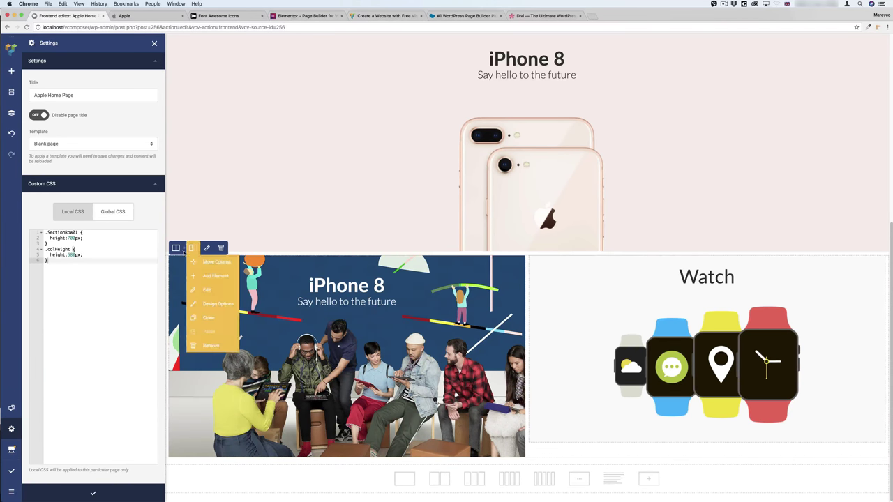
left_click(207, 289)
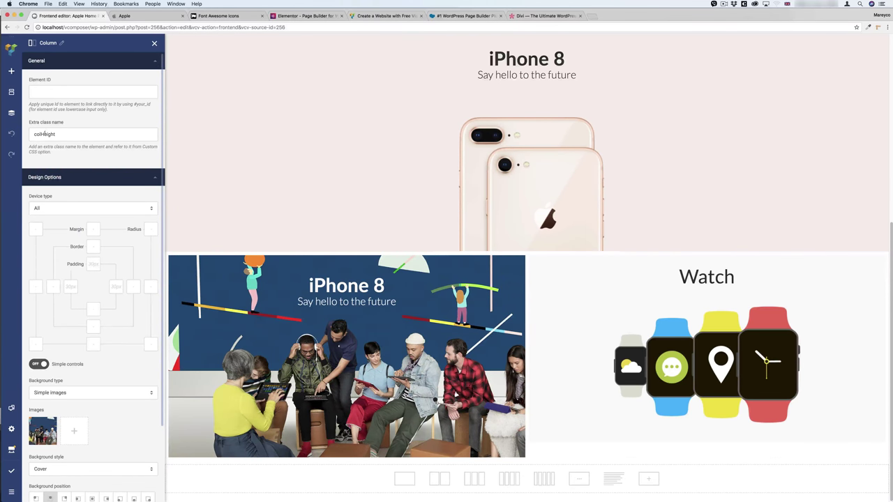
Step: Give the smartwatch column the extra class name colHeight and compare the tile with the Apple reference page
mouse_move(551, 247)
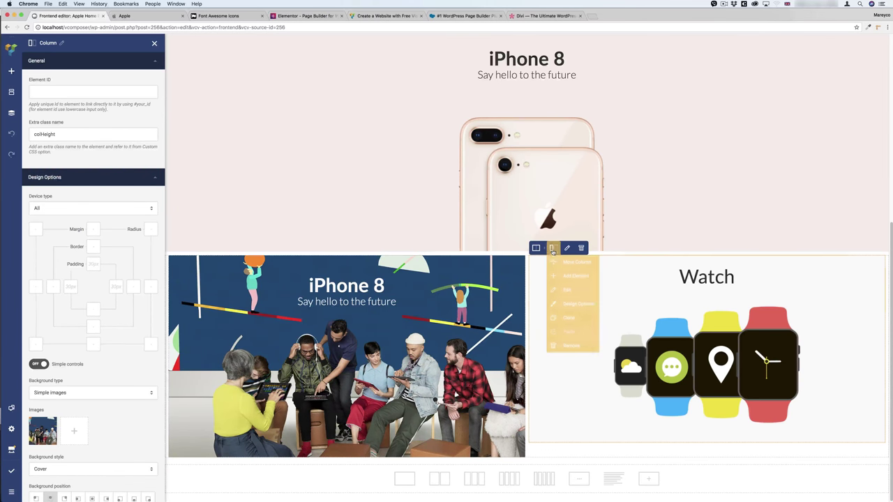
left_click(562, 288)
left_click(43, 135)
type("colHeight")
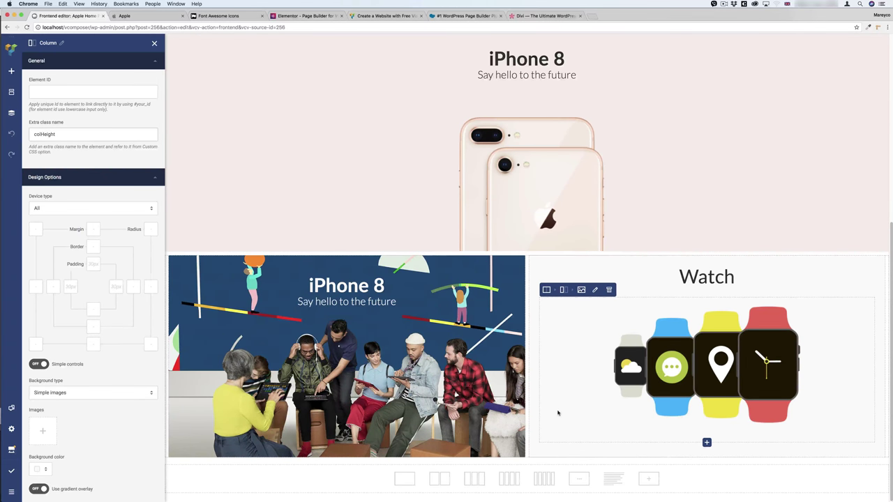
key("ctrl+Tab")
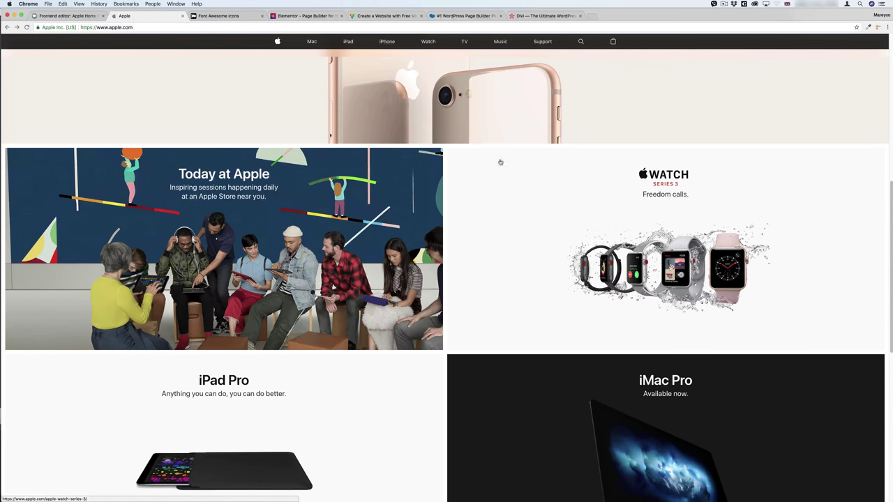
left_click(72, 15)
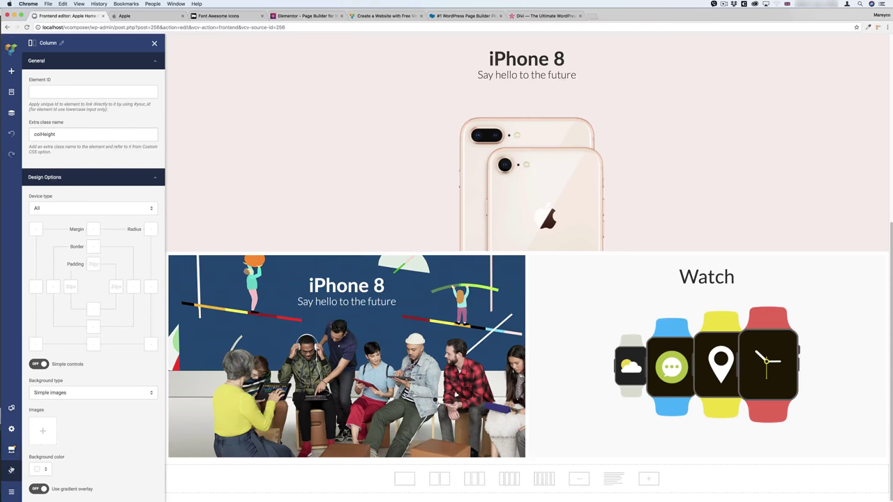
Step: Search the Font Awesome icons for "apple" and copy the HTML code of the fa-apple icon
left_click(223, 16)
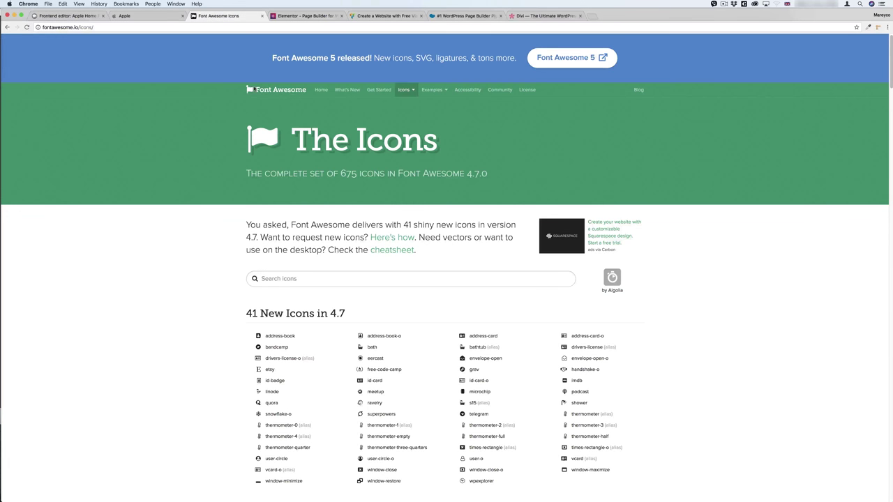
left_click(88, 26)
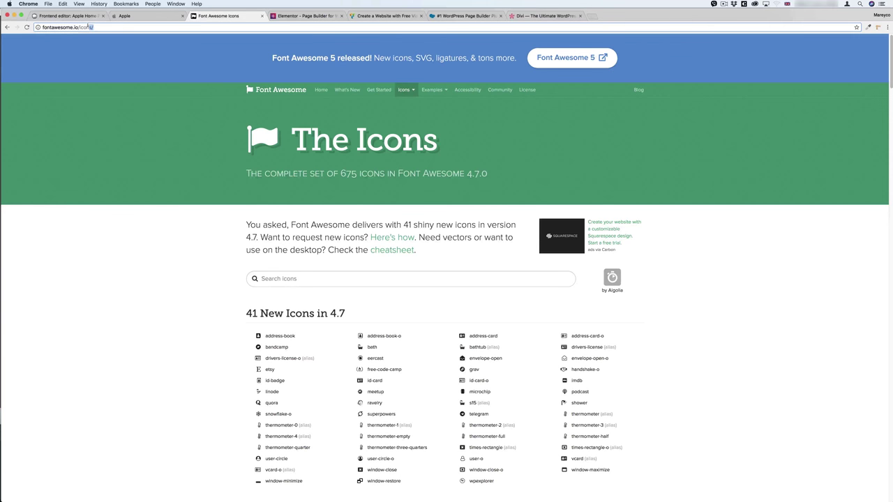
key("BackSpace")
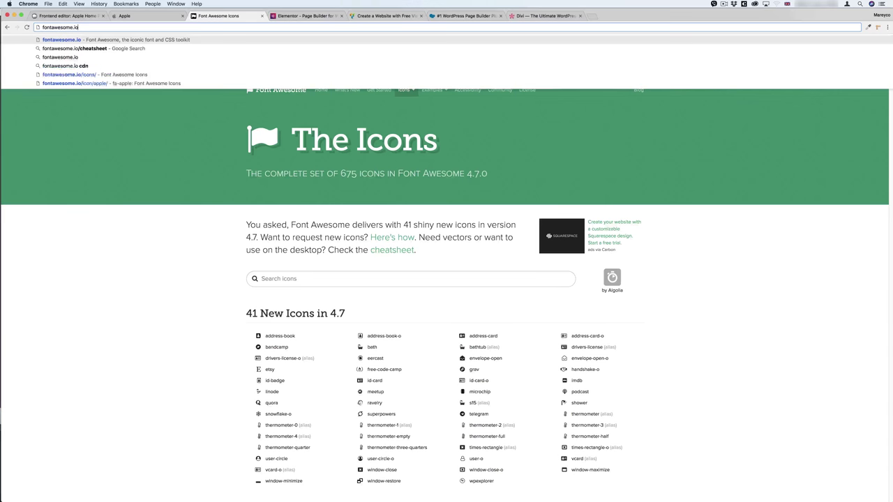
key("Return")
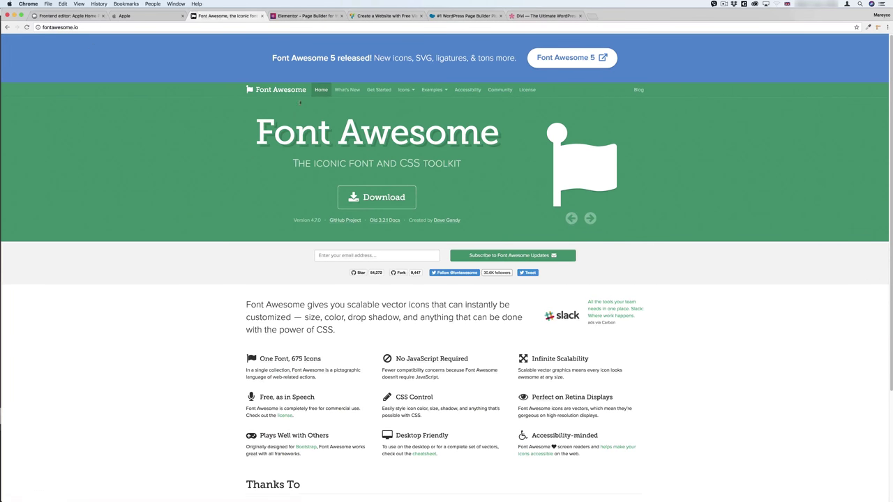
left_click(405, 91)
left_click(274, 278)
type("apple")
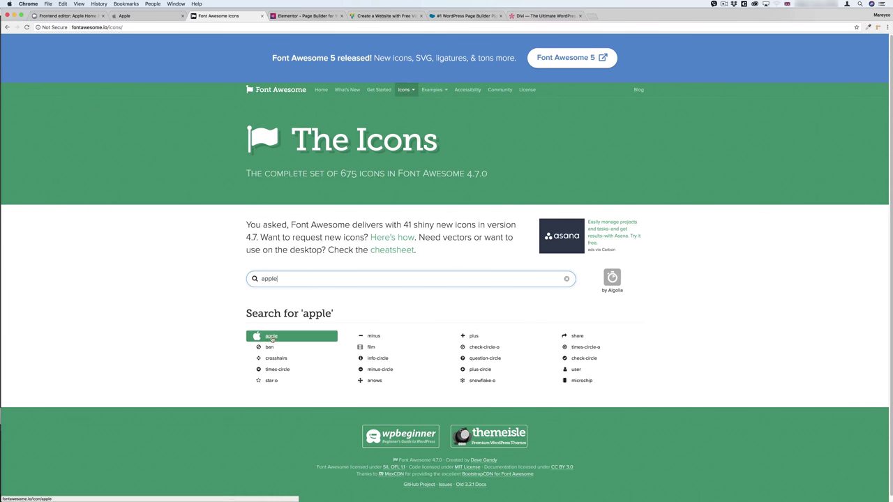
left_click(271, 337)
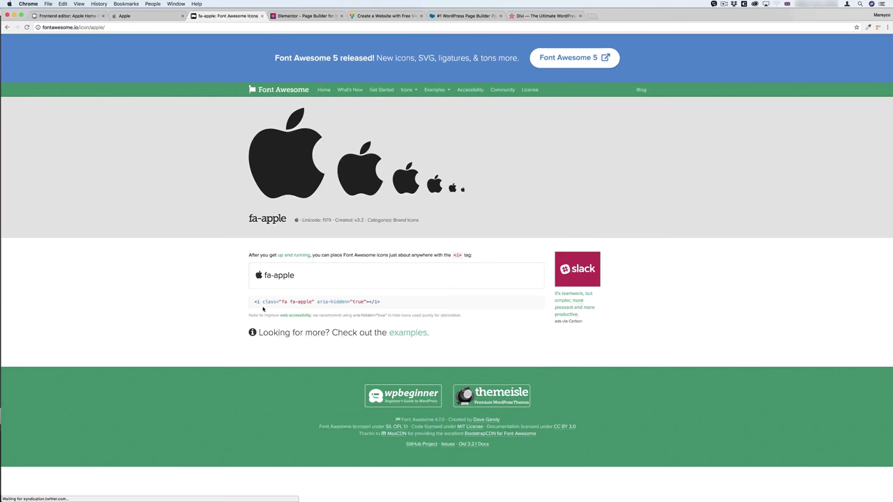
left_click_drag(255, 301, 380, 301)
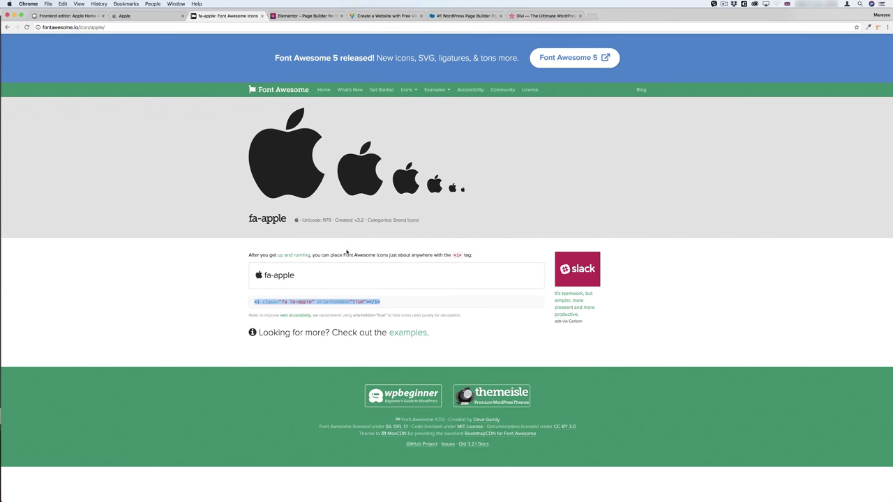
Step: Close the Apple reference page, reopen apple.com in a new tab and place it beside the editor tab
left_click(124, 14)
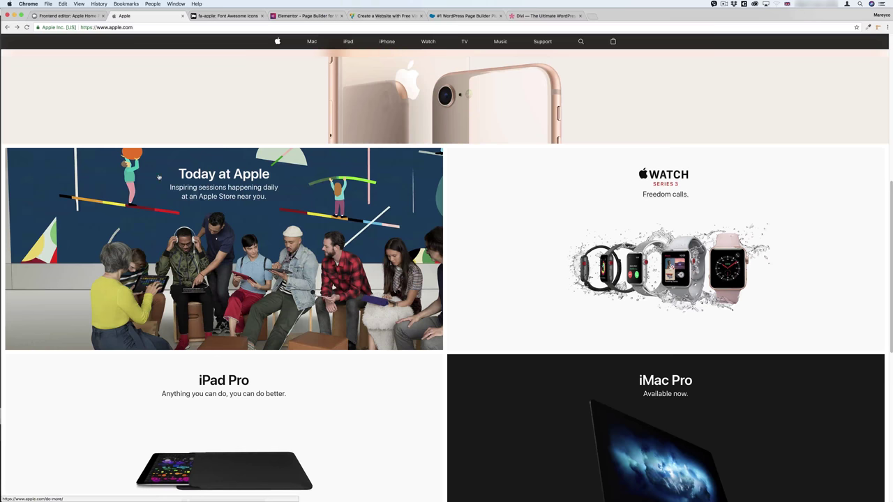
left_click(182, 15)
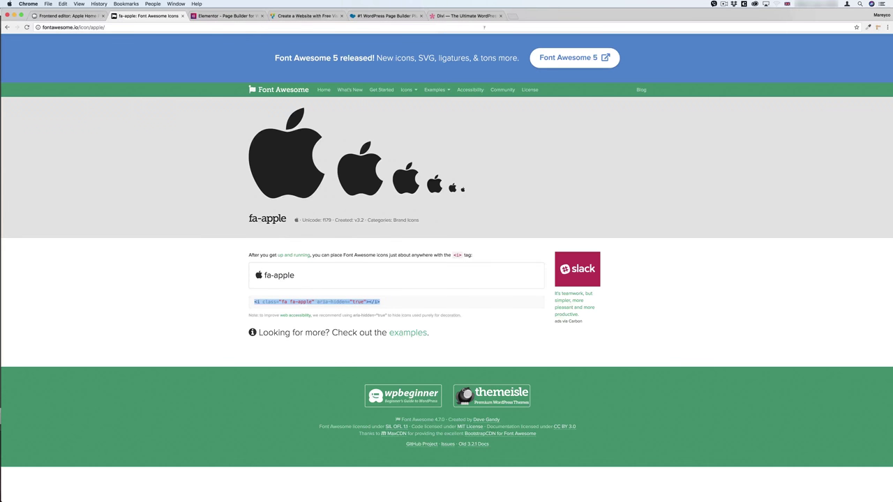
left_click(511, 17)
type("apple")
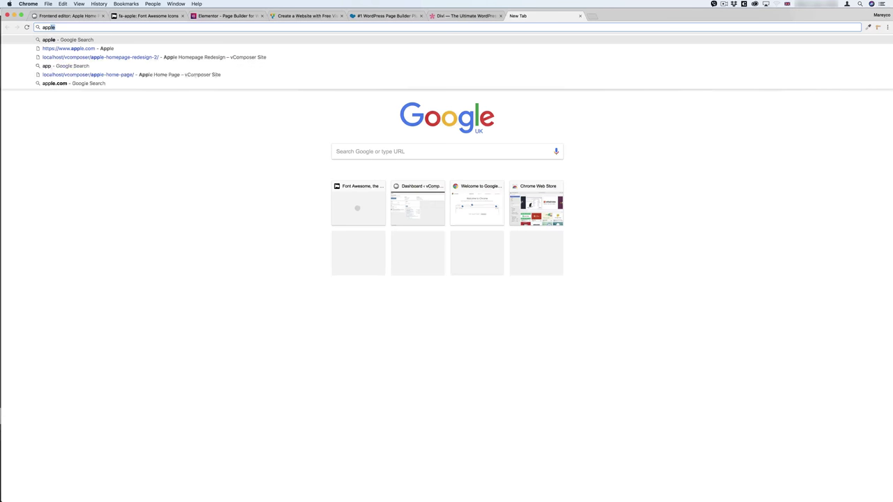
type(".com")
key("Return")
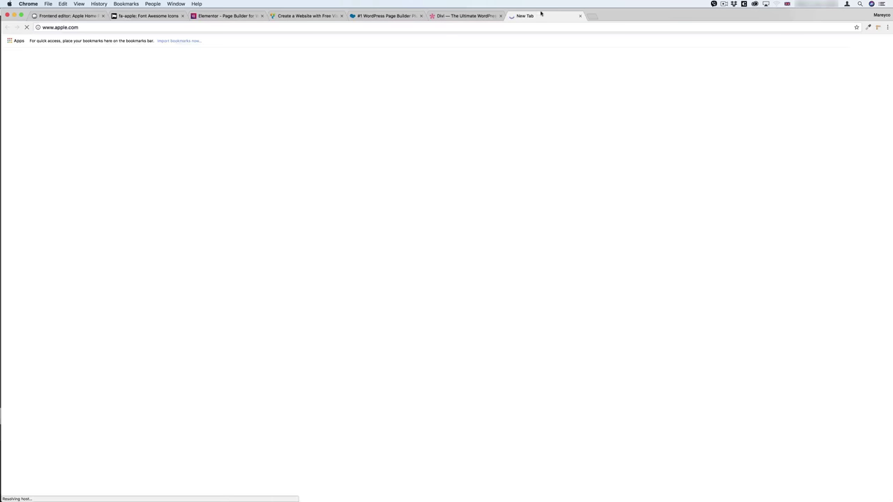
left_click_drag(420, 16, 148, 16)
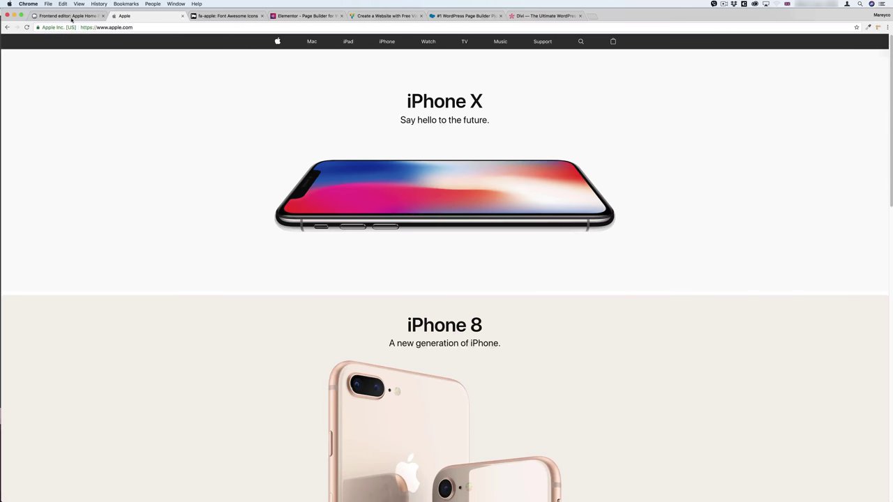
Step: Insert the fa-apple icon's HTML code before "Watch" in the smartwatch heading's title text
left_click(70, 16)
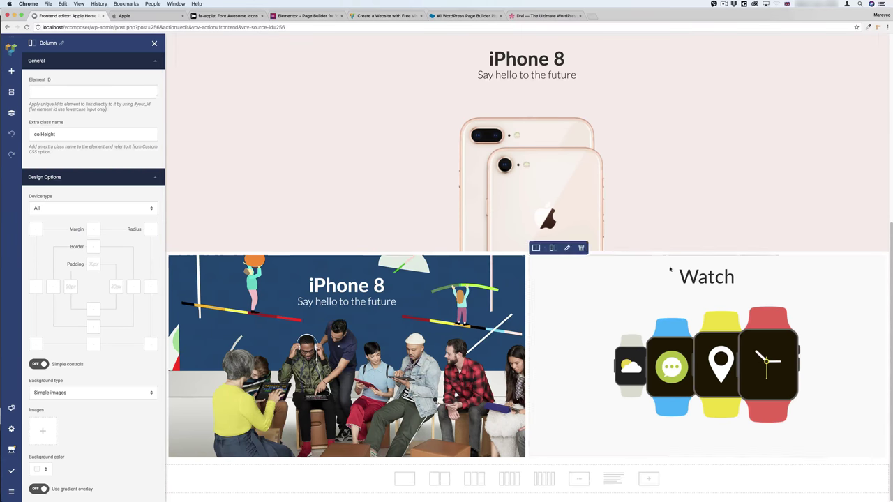
left_click(594, 259)
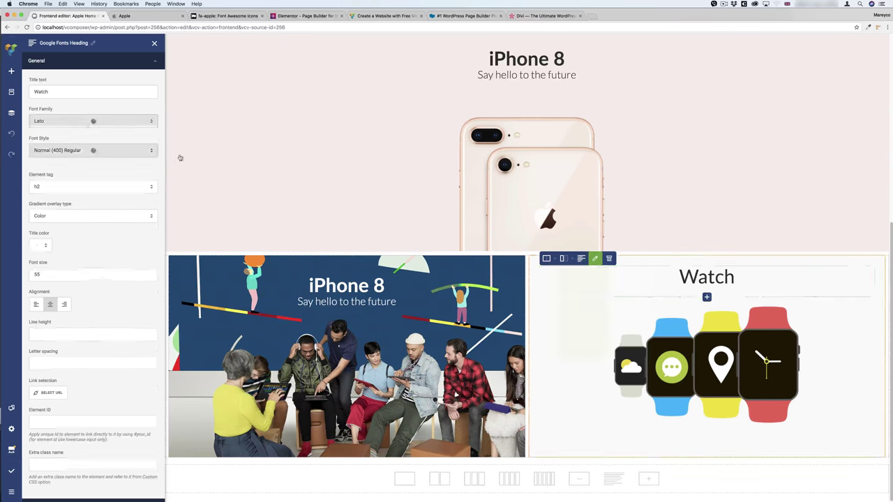
type("<i class=\"fa fa-apple\" aria-hidden=\"true\"></i>")
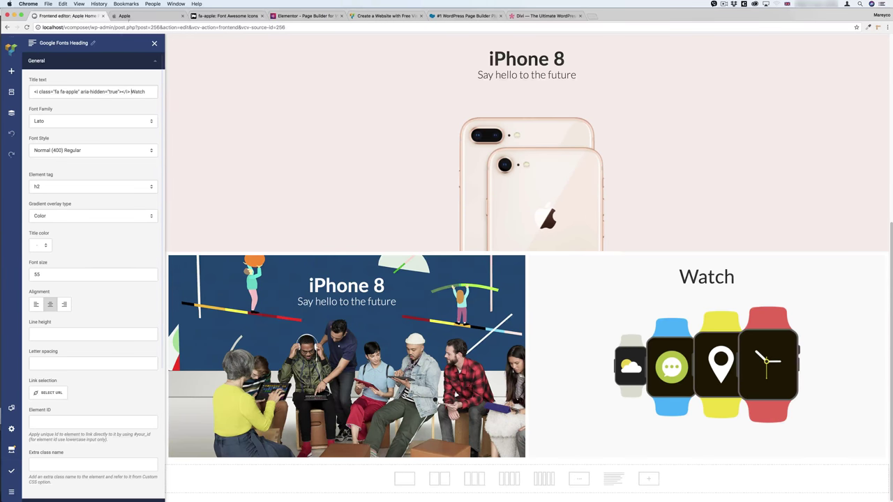
left_click(226, 15)
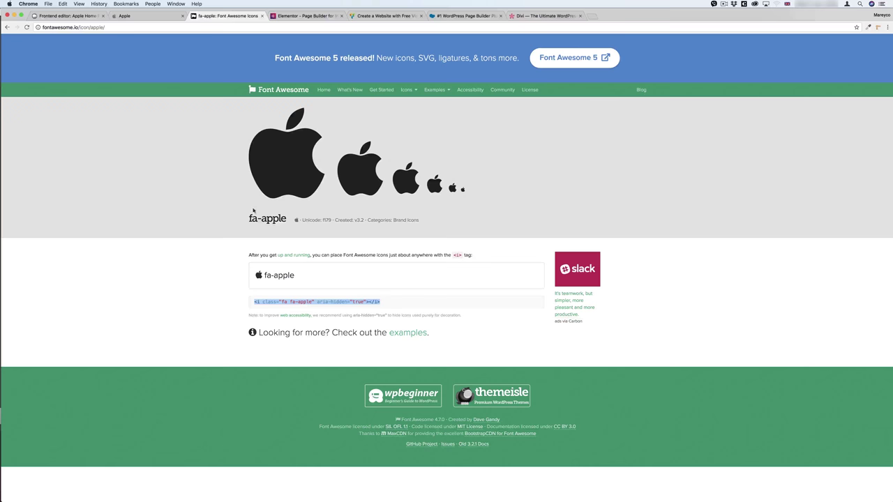
left_click(67, 15)
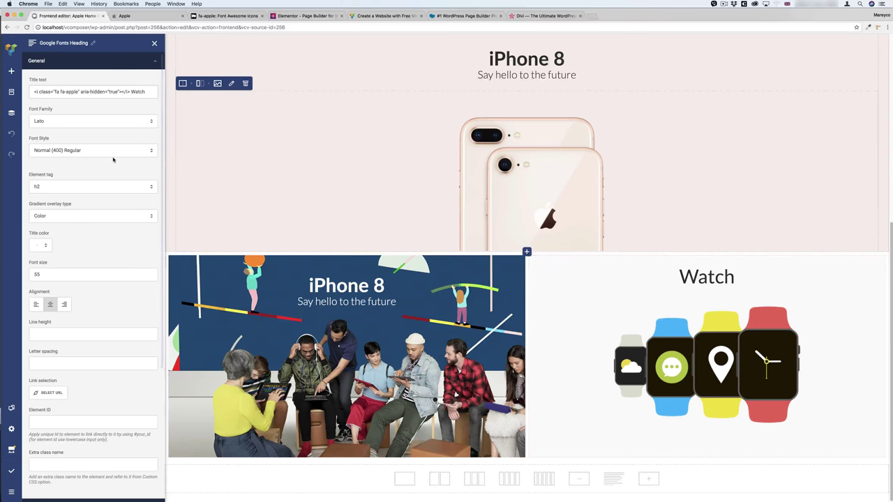
Step: Add a Separator with Icon element between the Watch heading and the watches image, with a bottom margin of 0
left_click(11, 70)
left_click(85, 45)
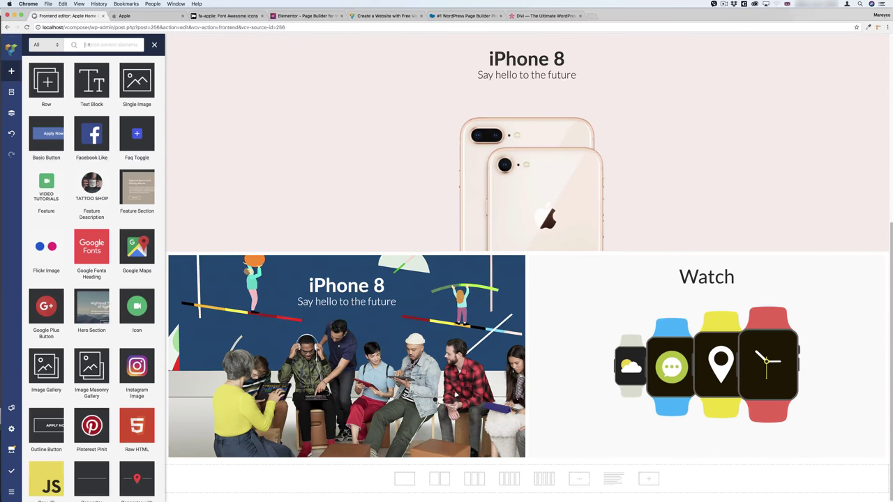
type("icon")
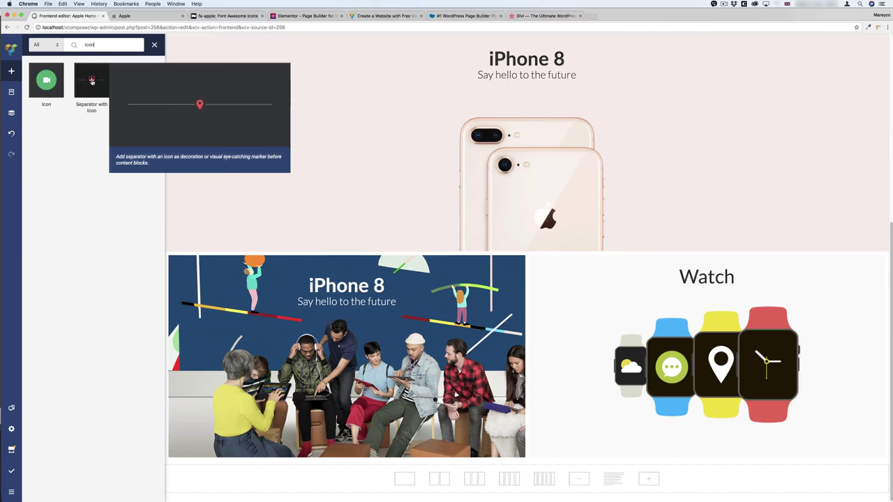
left_click_drag(691, 287, 693, 291)
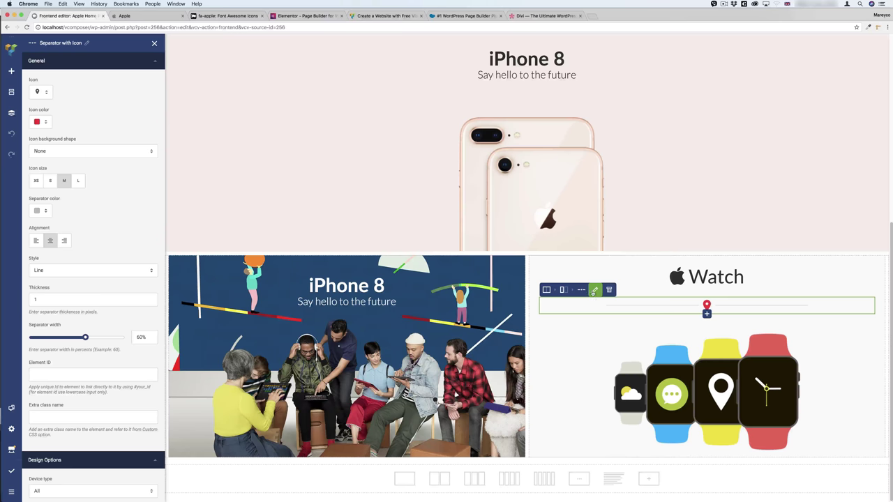
scroll(91, 314, "down", 5)
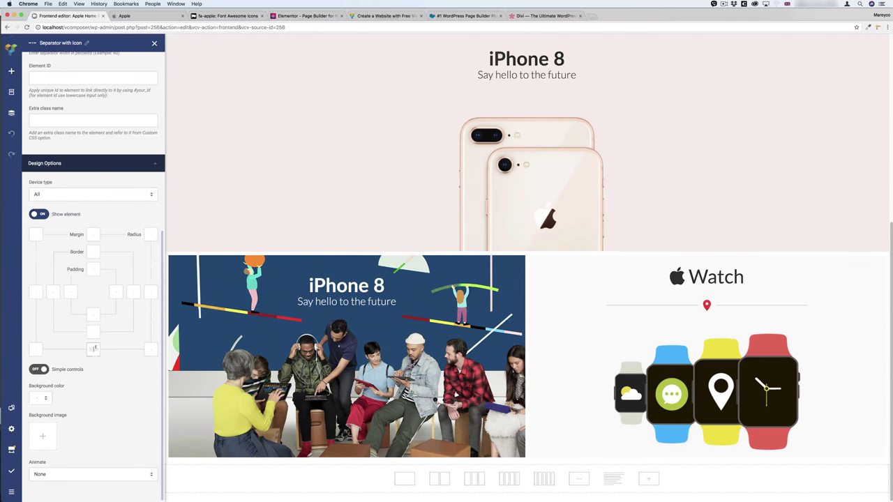
left_click(93, 348)
type("0")
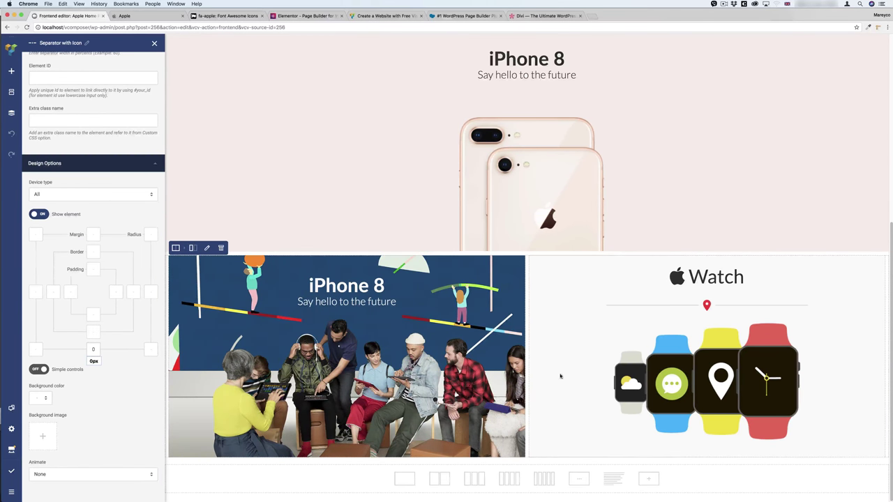
Step: Make the separator's icon and line colours fully transparent and reduce the separator width to 1%
mouse_move(669, 312)
left_click(595, 292)
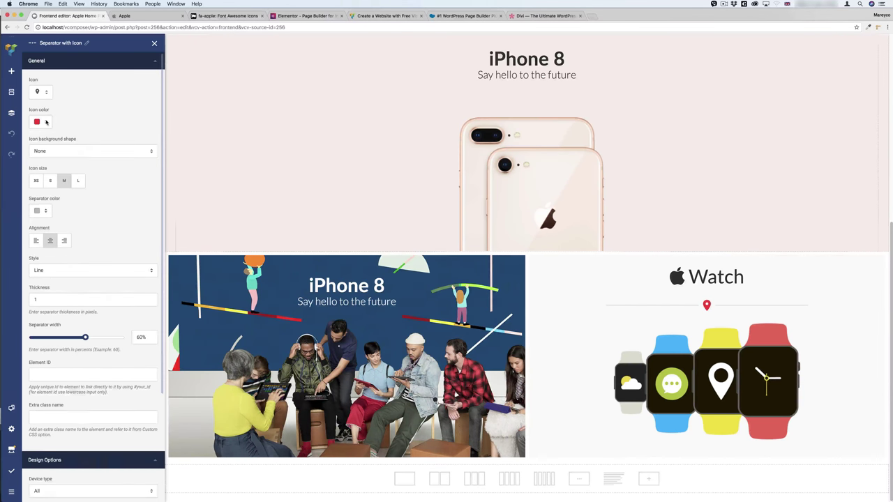
left_click(42, 122)
left_click_drag(86, 194, 31, 195)
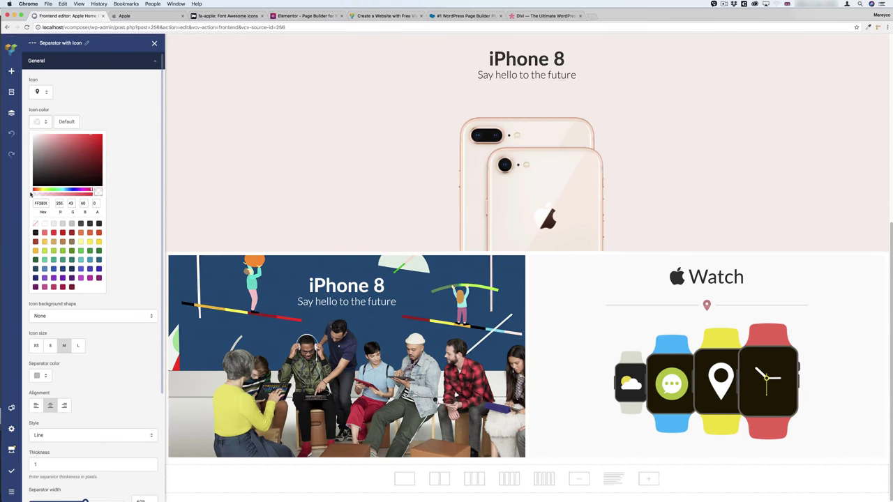
left_click(41, 122)
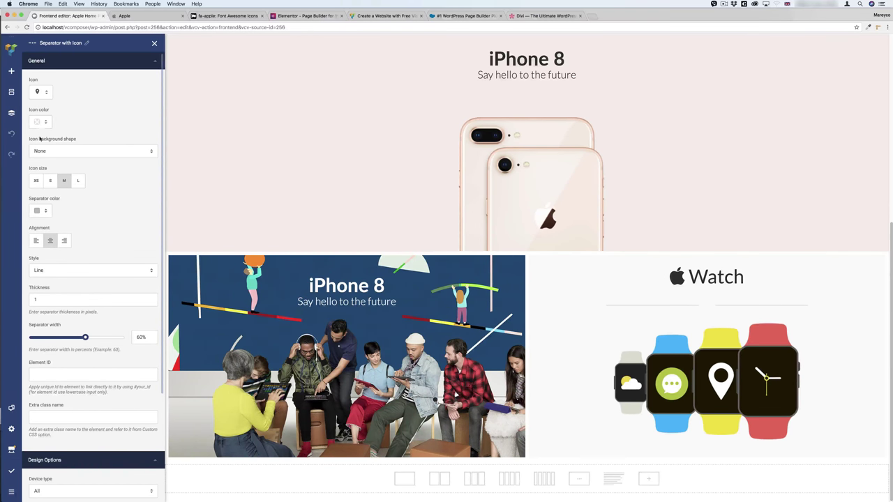
left_click(43, 212)
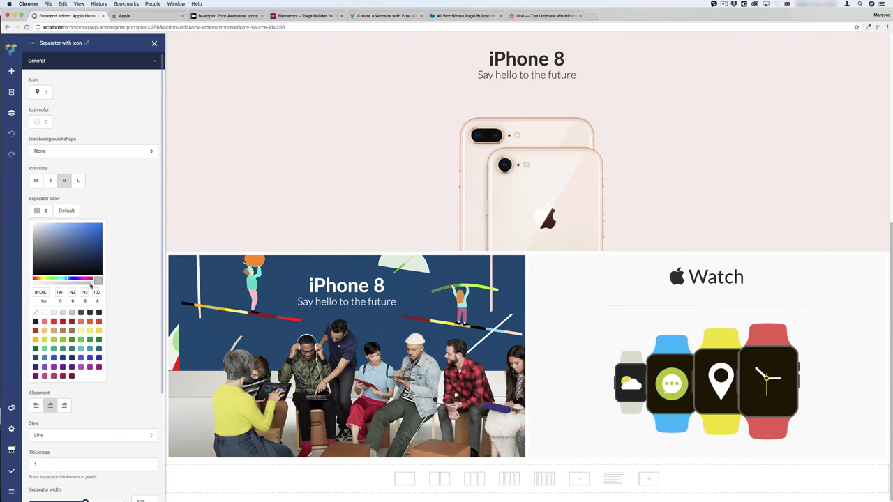
left_click_drag(90, 285, 31, 283)
left_click(40, 210)
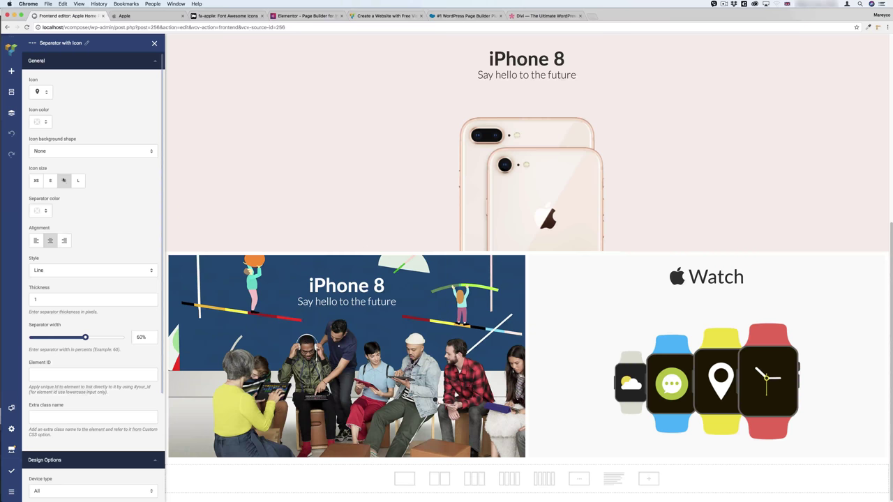
scroll(93, 240, "down", 3)
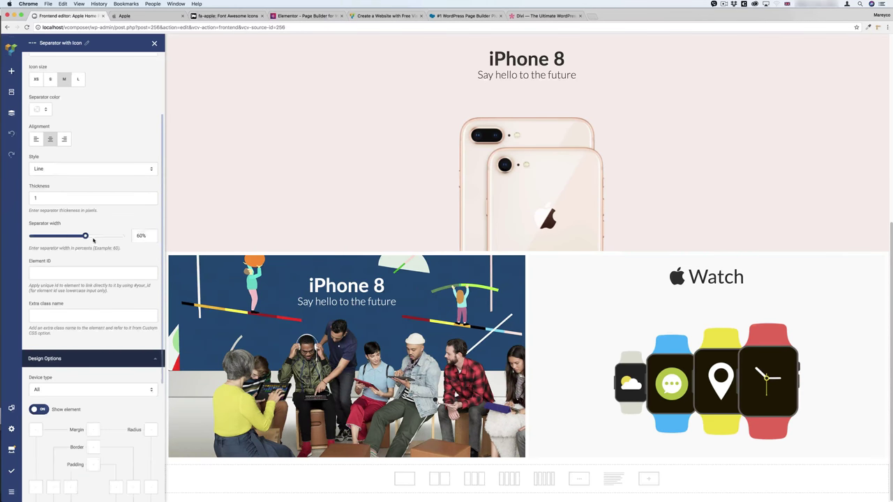
left_click_drag(85, 237, 33, 237)
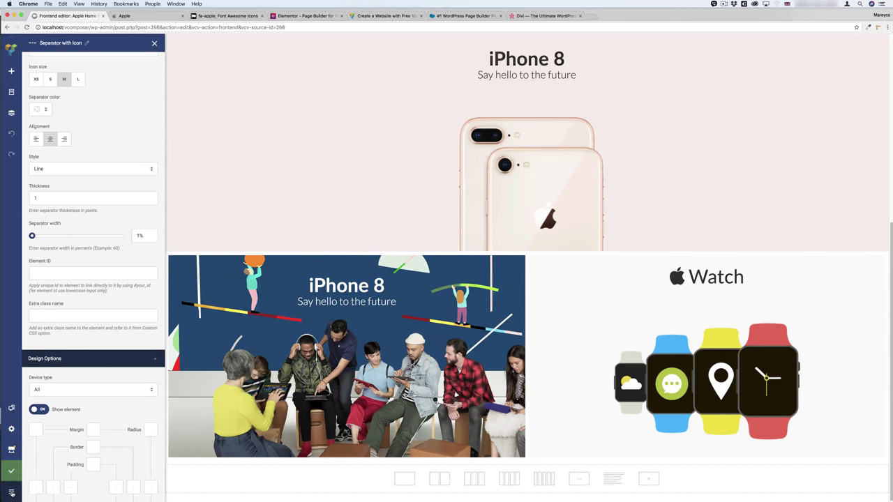
Step: Save the page, compare its live version with the tiles further down the Apple reference page, and return to the editor
mouse_move(11, 471)
left_click(42, 426)
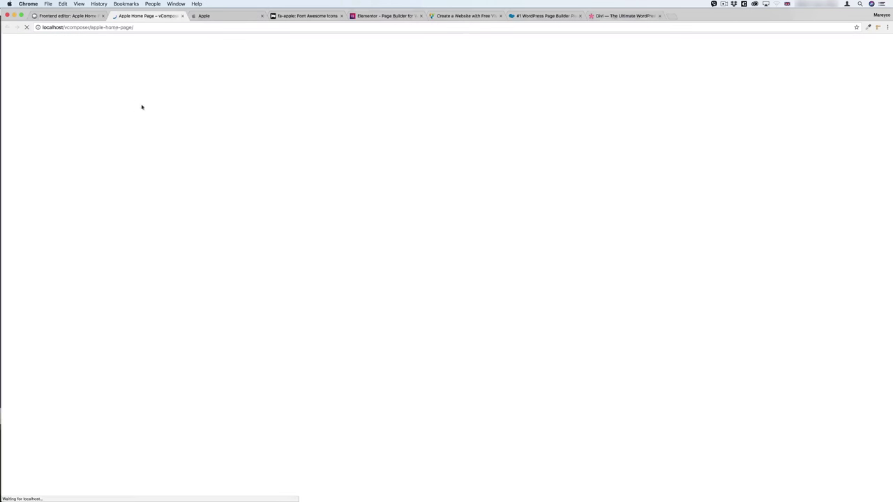
scroll(368, 235, "down", 4)
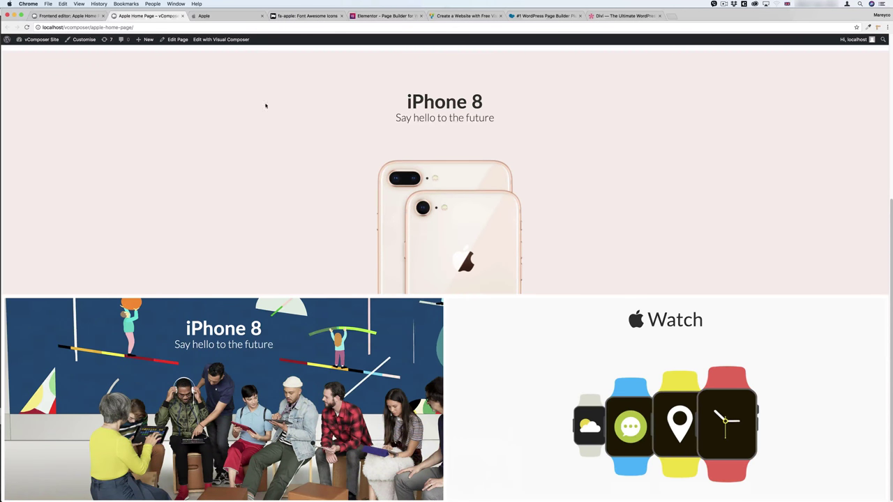
left_click(213, 17)
scroll(352, 201, "down", 10)
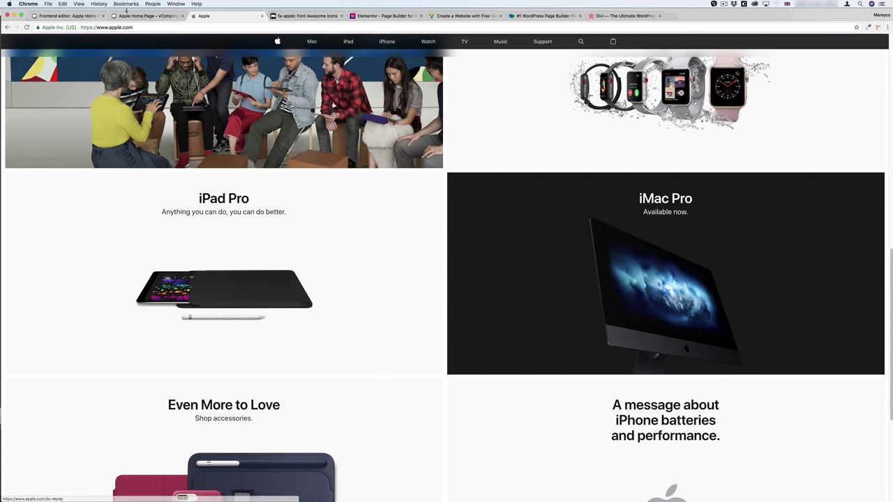
left_click(66, 15)
left_click(182, 16)
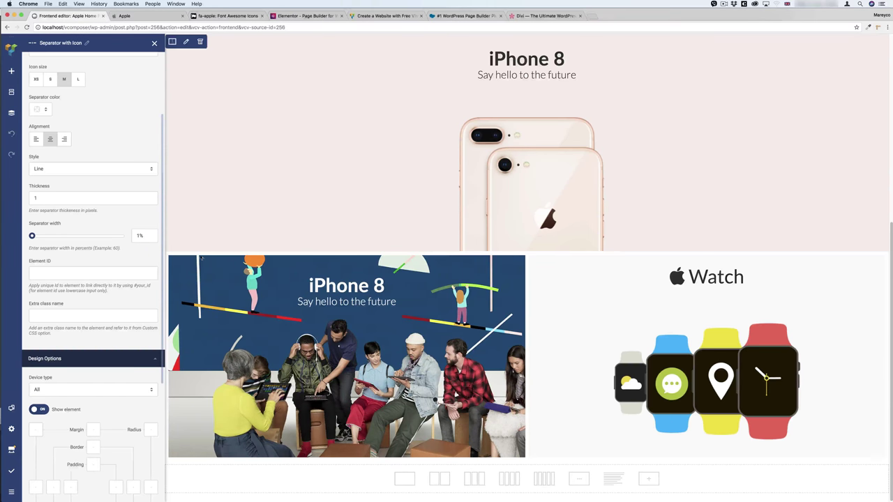
Step: Clone the two-column row holding the iPhone 8 and Watch tiles
mouse_move(176, 249)
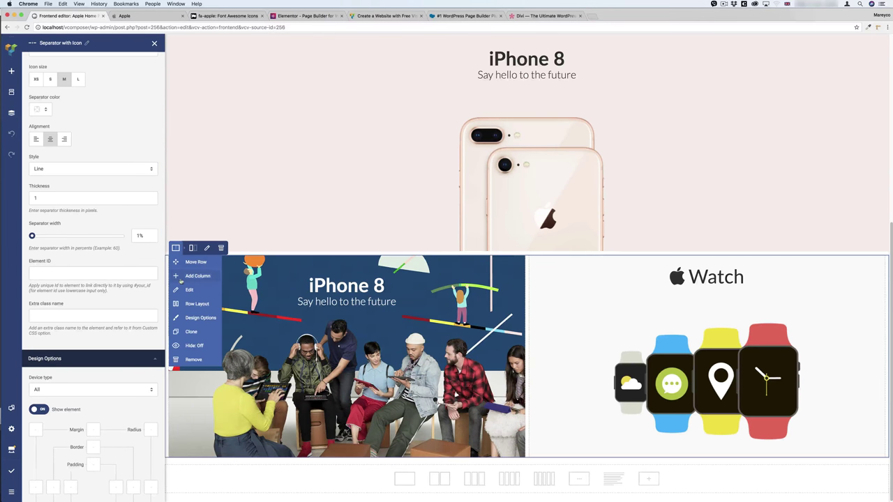
left_click(191, 332)
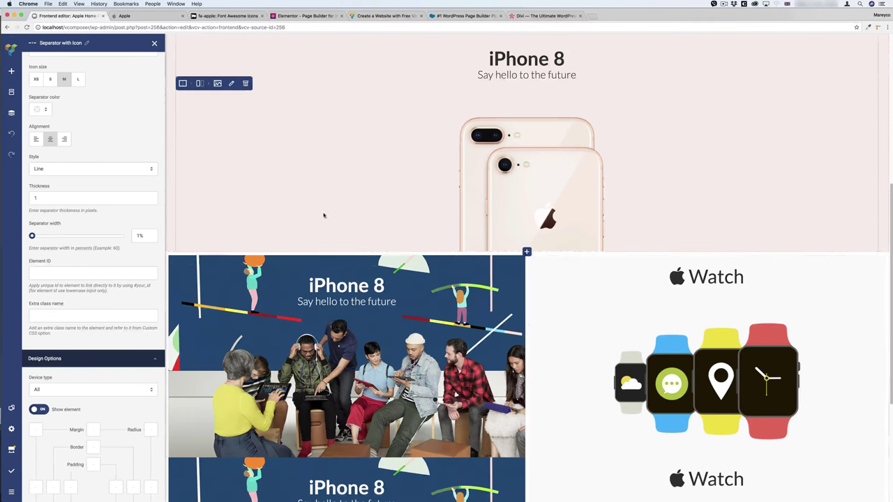
scroll(323, 215, "down", 5)
scroll(177, 157, "up", 3)
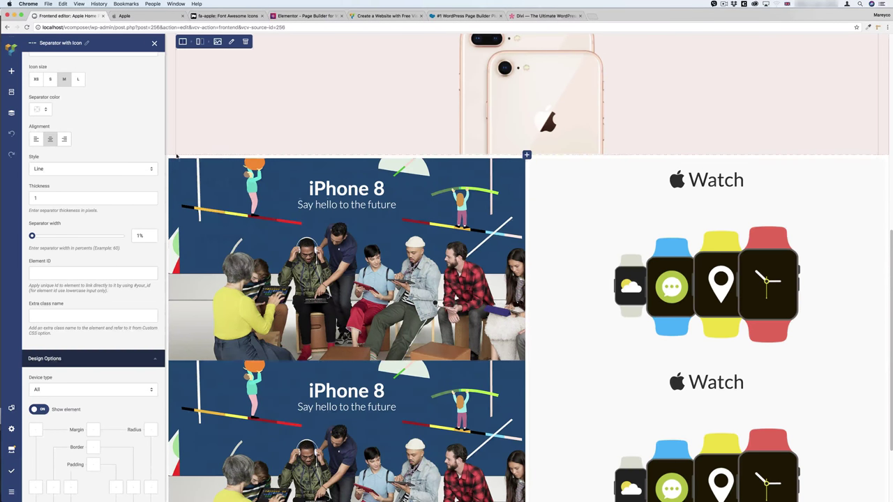
Step: Set the bottom margin of the upper iPhone 8 and Watch row to 10px
mouse_move(176, 151)
left_click(189, 193)
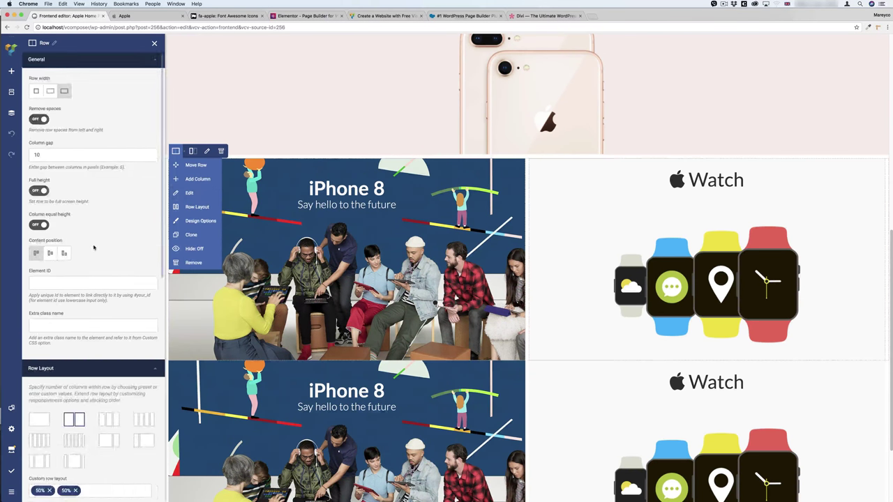
scroll(94, 247, "down", 10)
left_click(94, 305)
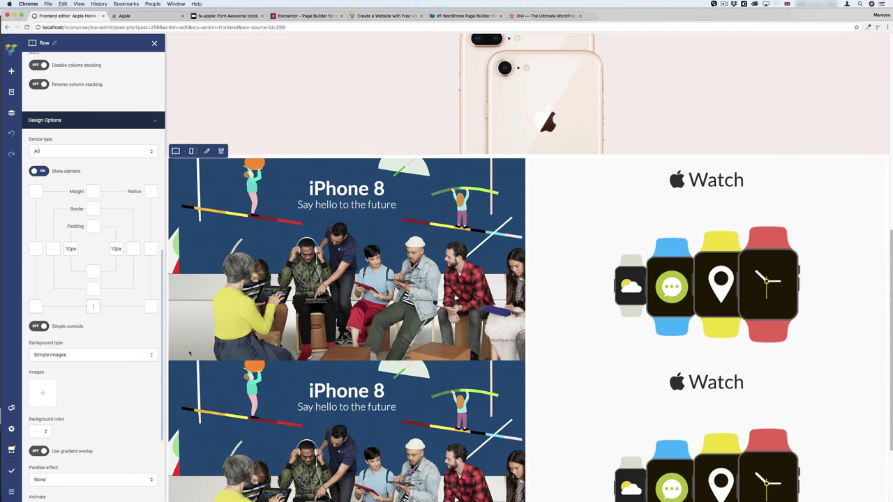
type("10")
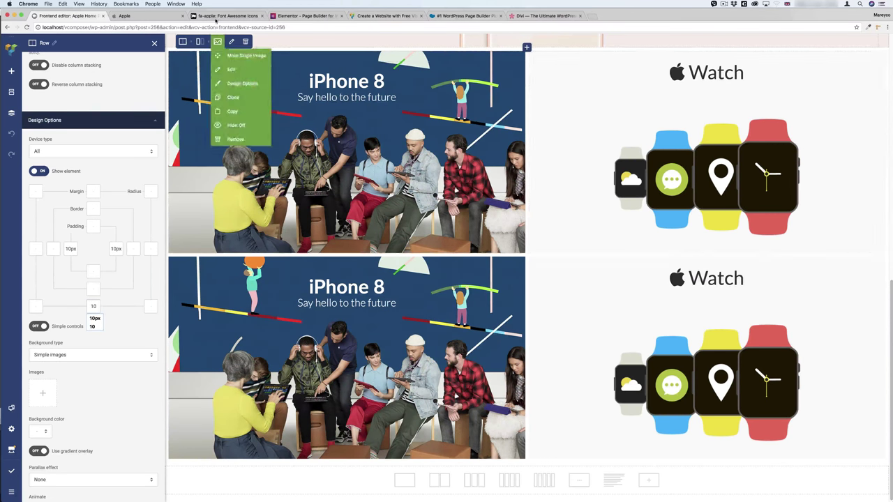
Step: Check the iMac Pro tile on the Apple reference page and set the iMac Pro image as the cloned Watch column's background
left_click(165, 16)
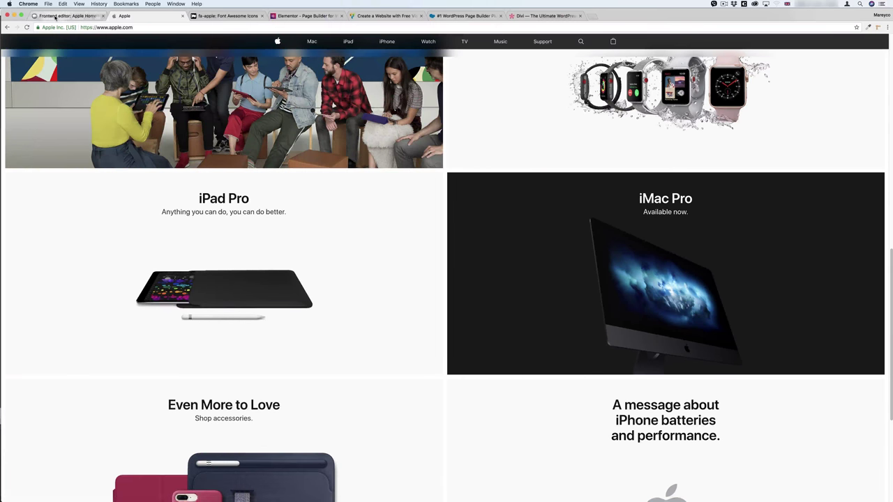
key("ctrl+shift+Tab")
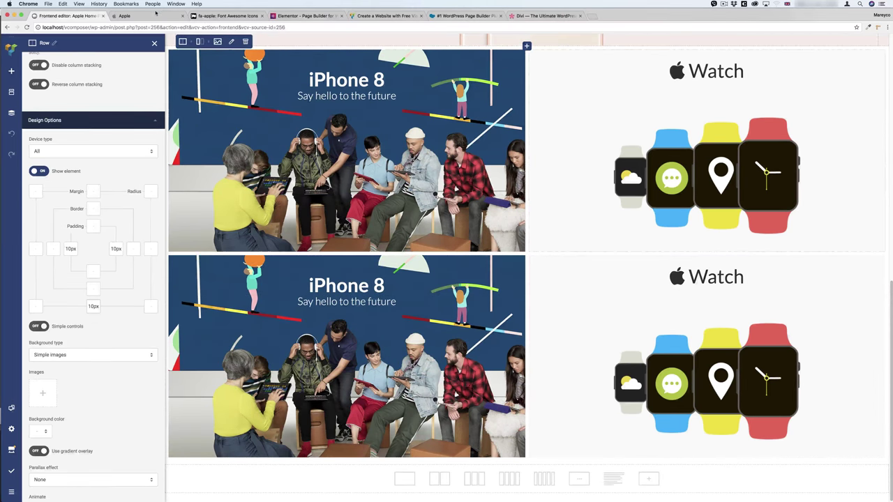
left_click(120, 15)
key("ctrl+shift+Tab")
mouse_move(546, 259)
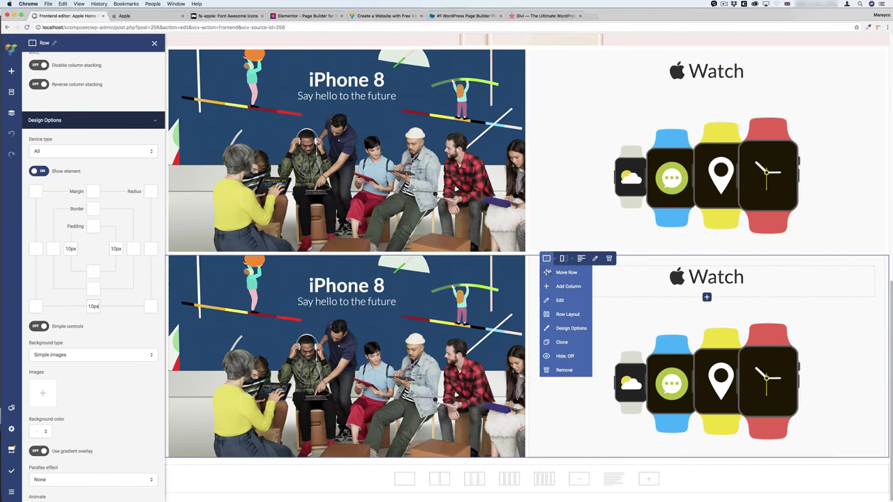
left_click(577, 300)
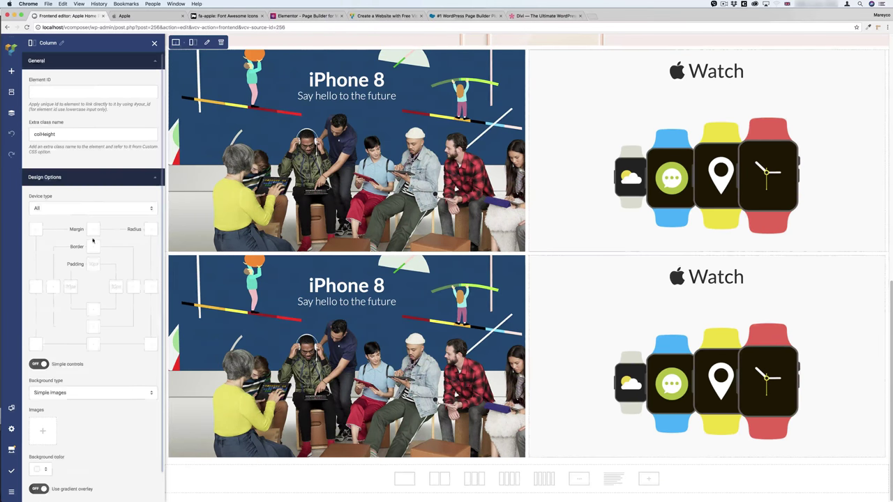
scroll(93, 245, "down", 10)
left_click(43, 256)
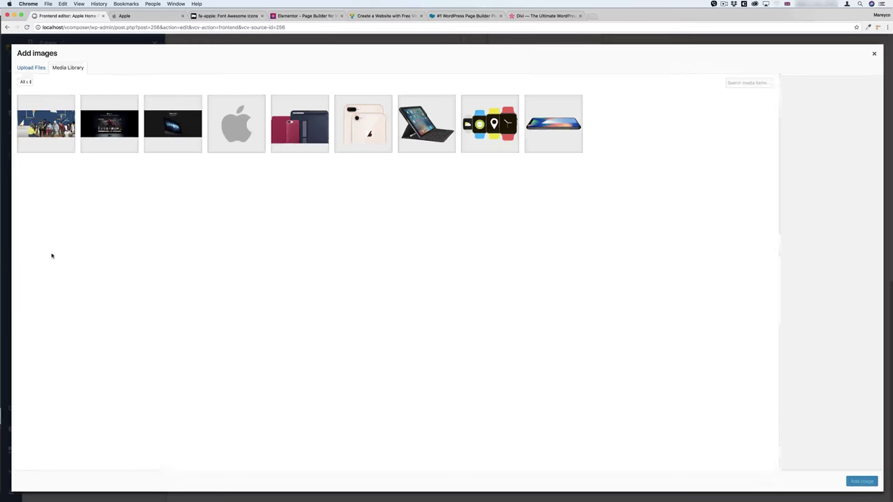
left_click(172, 123)
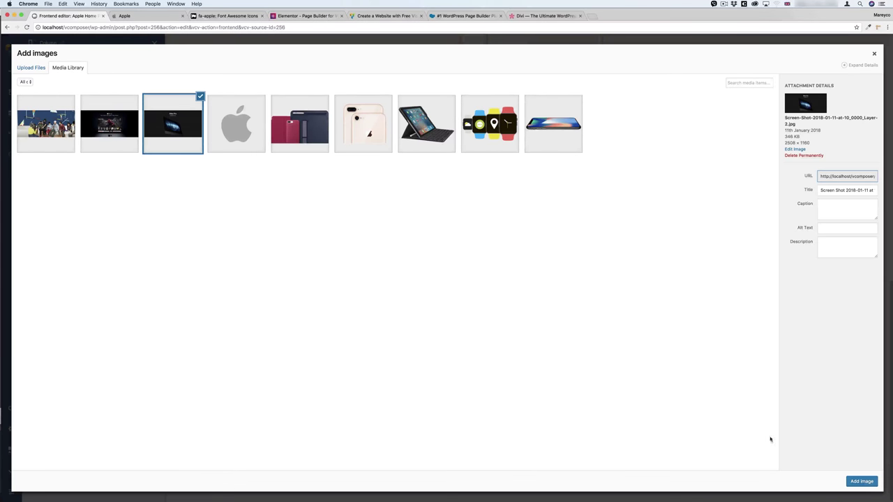
left_click(864, 481)
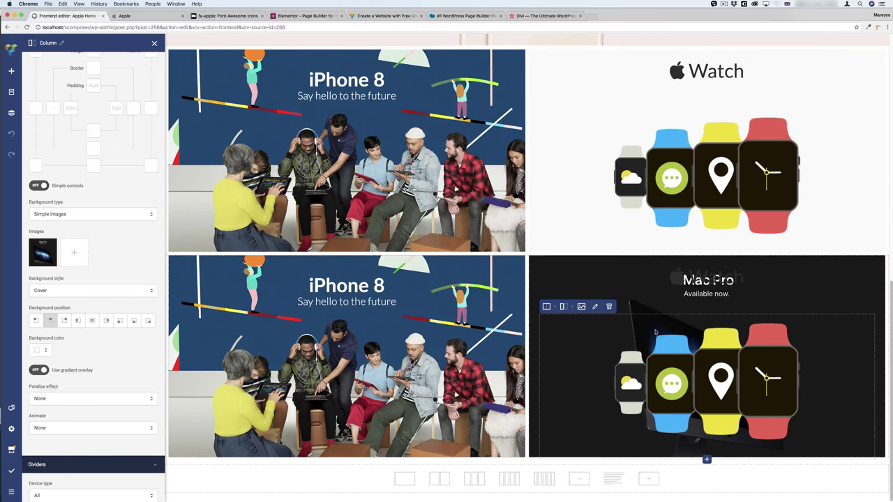
Step: Delete the watches image and the Watch heading from the iMac Pro column
left_click(608, 307)
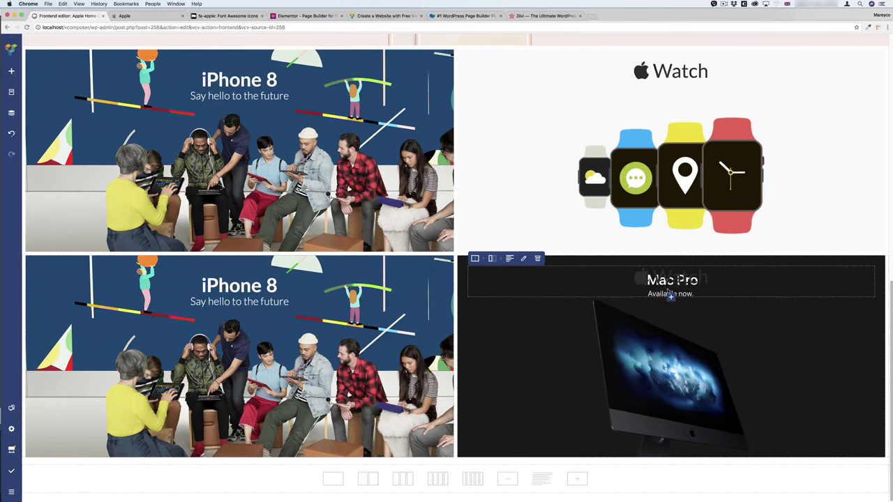
left_click(537, 259)
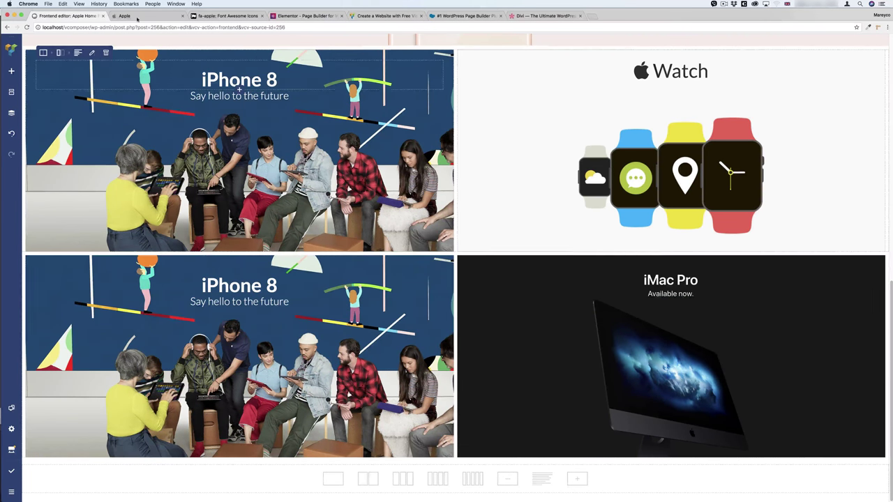
Step: Check the iPad Pro tile on the Apple reference page and remove the background image from the cloned iPhone 8 column
key("ctrl+Tab")
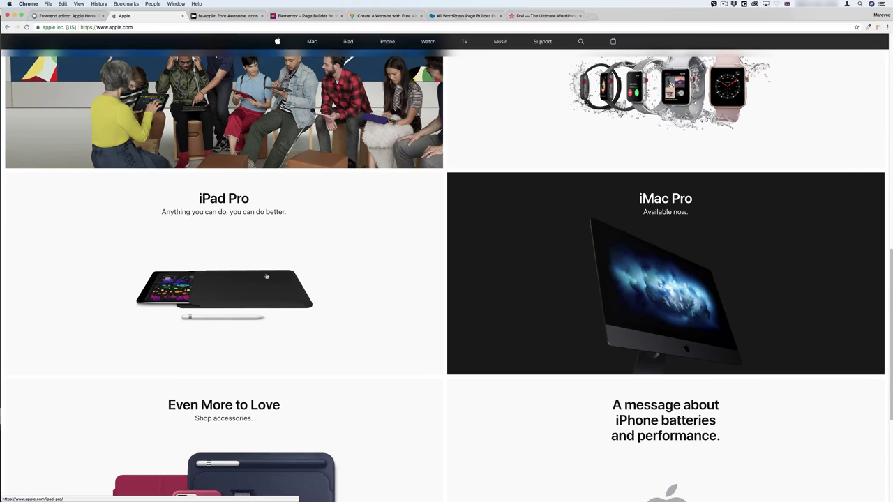
key("ctrl+shift+Tab")
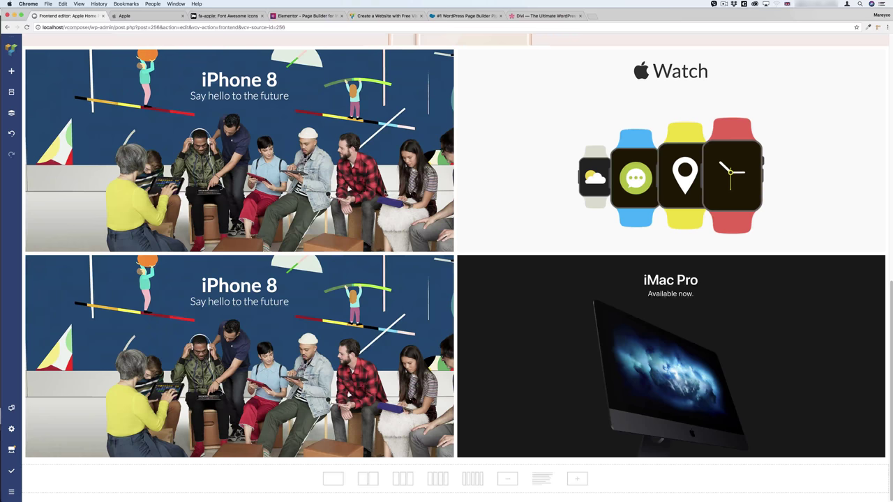
scroll(314, 313, "up", 1)
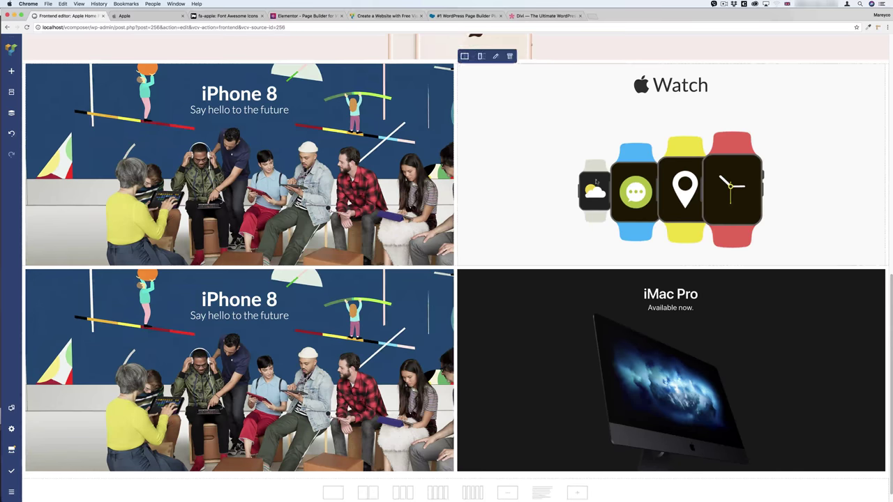
mouse_move(59, 273)
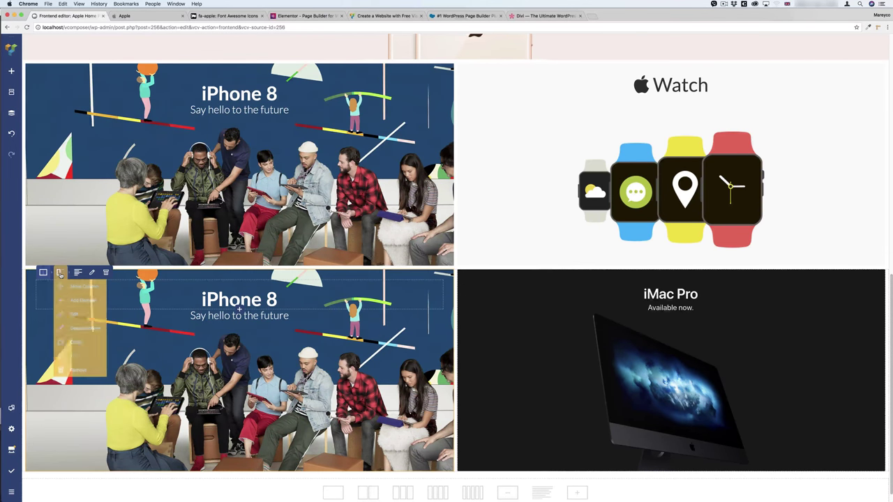
left_click(88, 318)
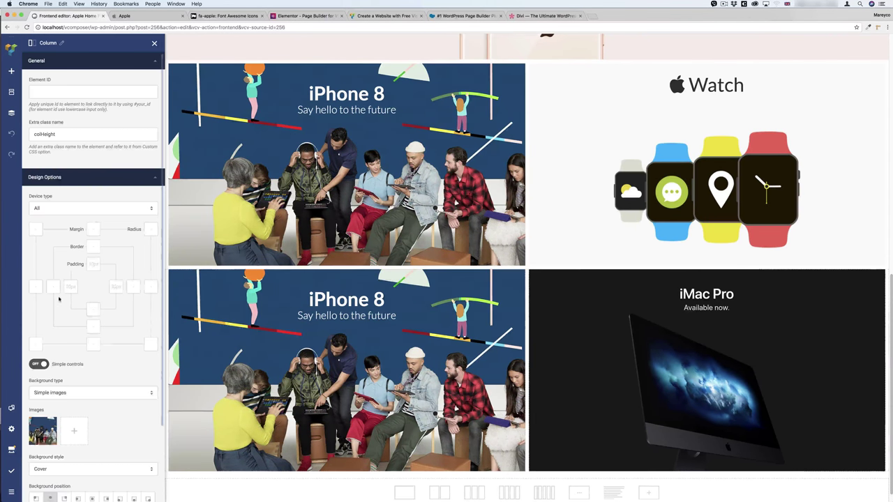
left_click(50, 431)
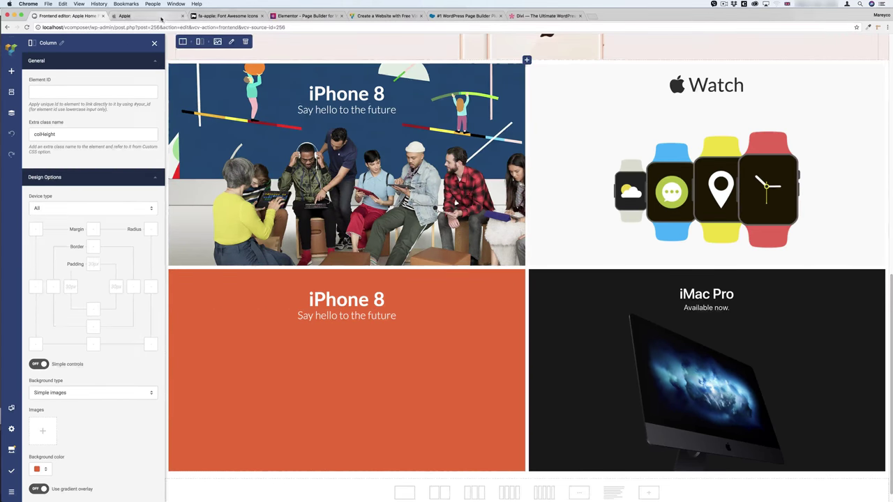
Step: Try to add a Single Image element below the text in the cloned iPhone 8 column and browse the media library for it
key("ctrl+Tab")
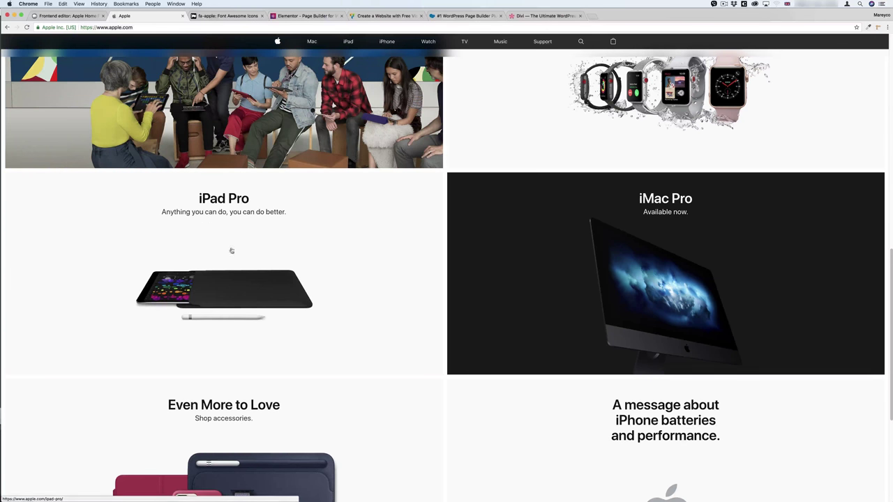
key("ctrl+shift+Tab")
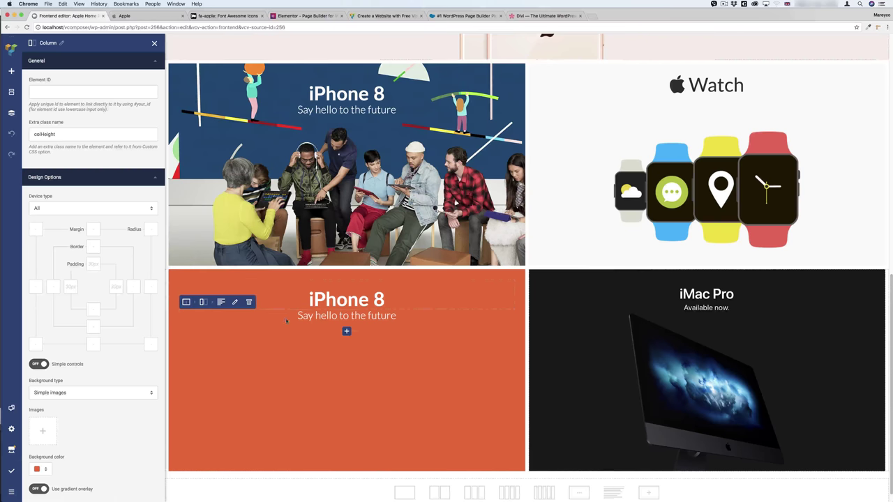
left_click(11, 71)
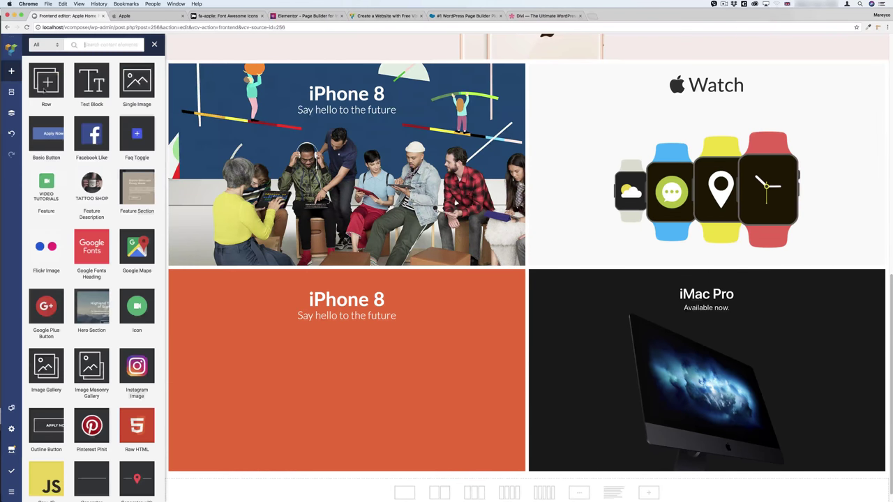
left_click_drag(137, 81, 320, 331)
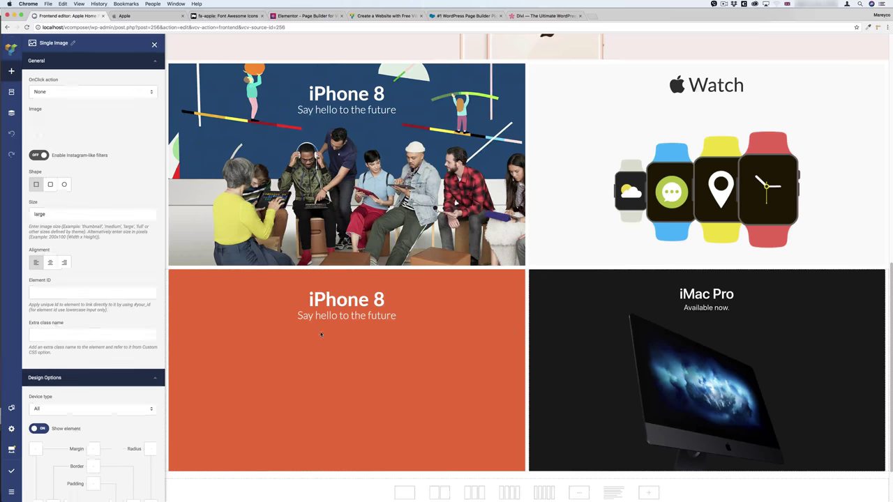
left_click(42, 129)
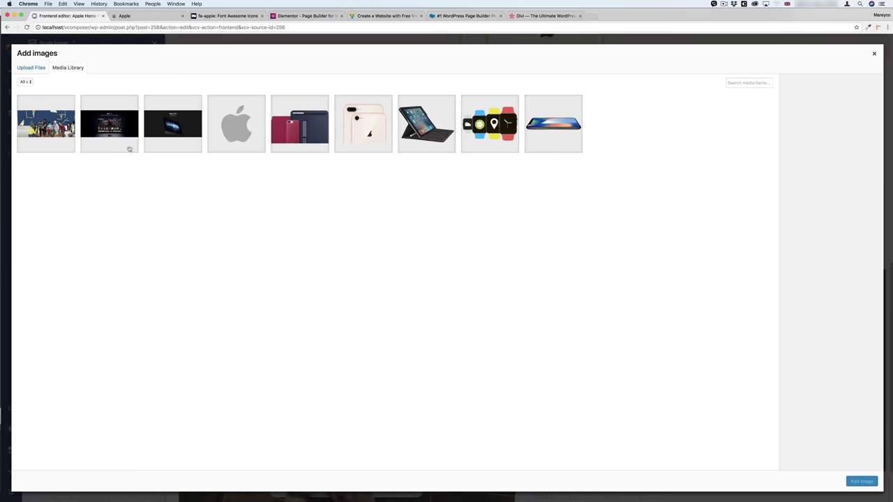
Step: Examine the iPad Pro, Even More to Love and iPhone batteries tiles on the Apple reference page
left_click(131, 16)
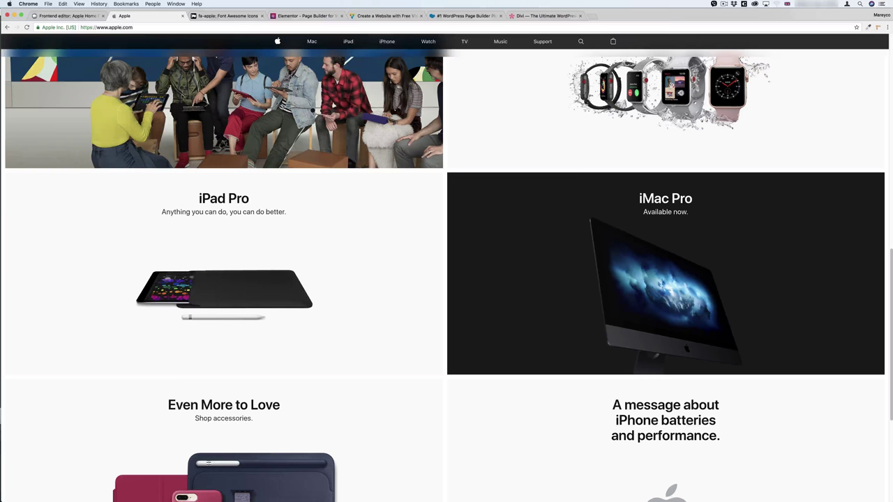
scroll(222, 281, "down", 5)
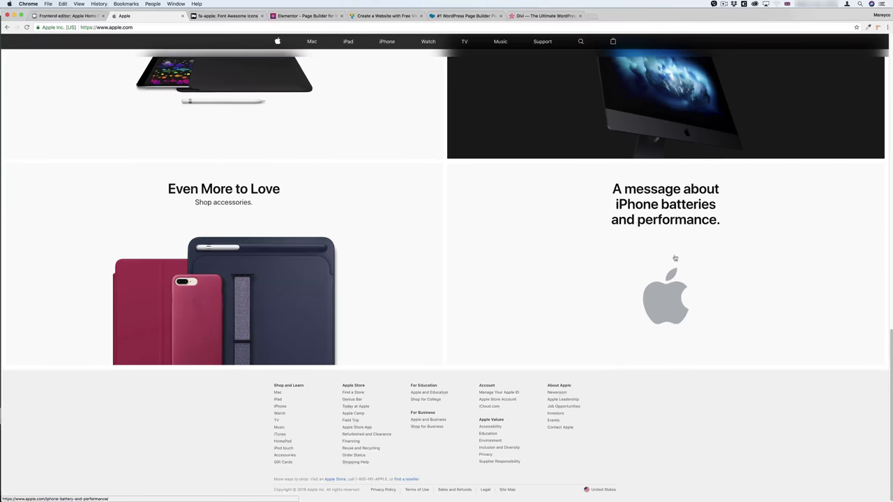
scroll(160, 114, "up", 3)
scroll(209, 139, "down", 3)
scroll(216, 145, "up", 5)
scroll(218, 147, "up", 5)
scroll(319, 259, "down", 8)
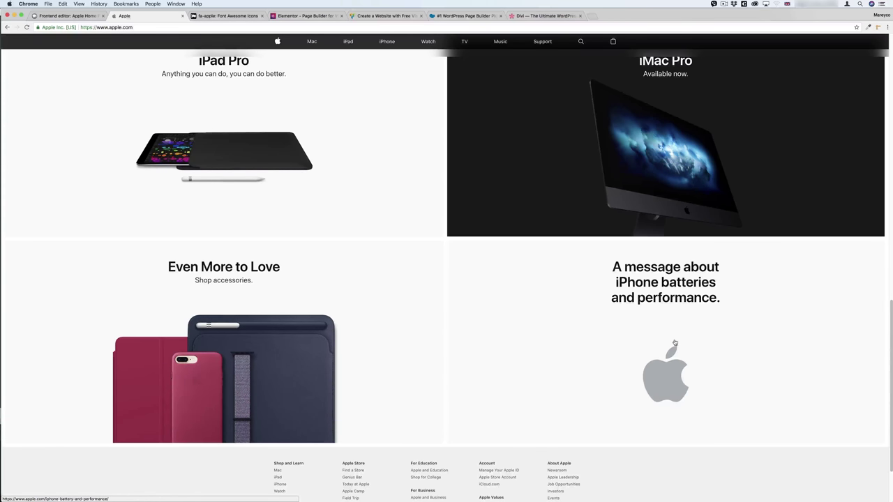
left_click(67, 15)
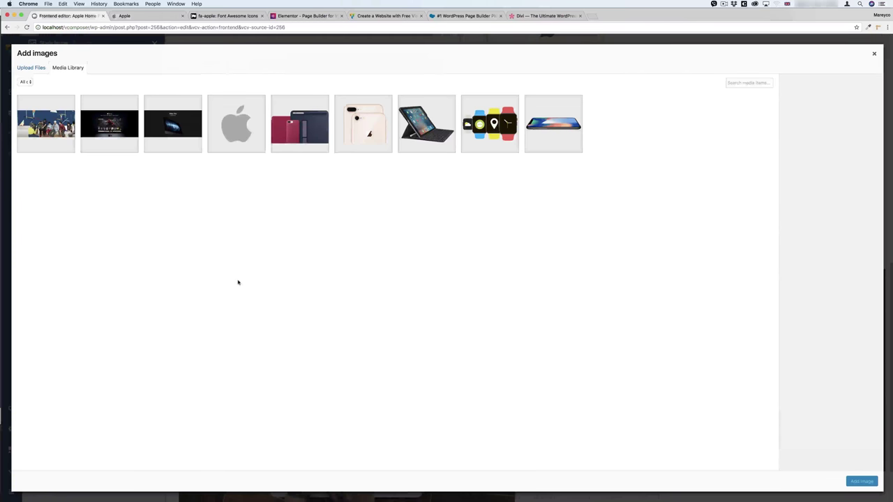
Step: Dismiss the media library without choosing an image and delete the placeholder image from the cloned iPhone 8 column
left_click(873, 53)
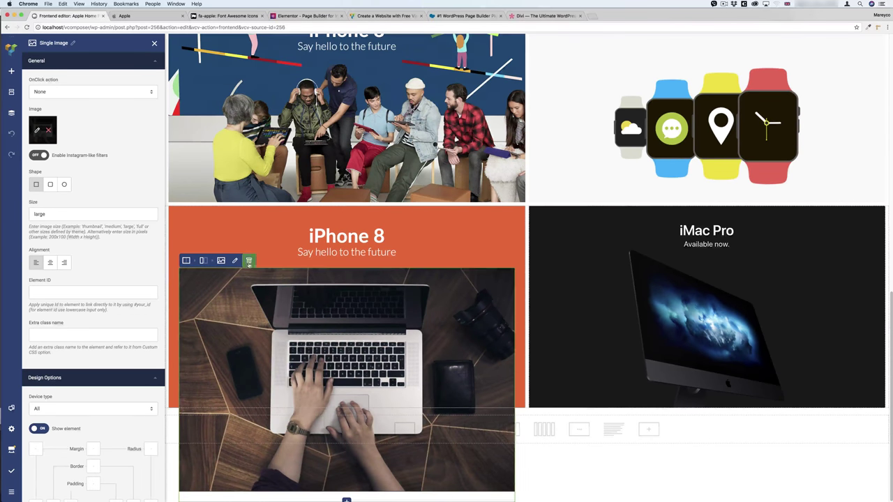
left_click(248, 260)
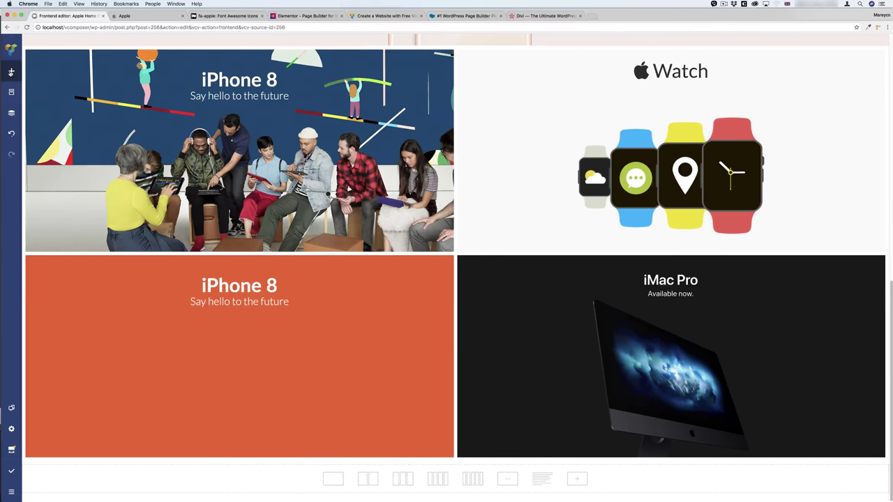
Step: Add an Icon element below the text in the cloned iPhone 8 column and align it to the centre
left_click(11, 72)
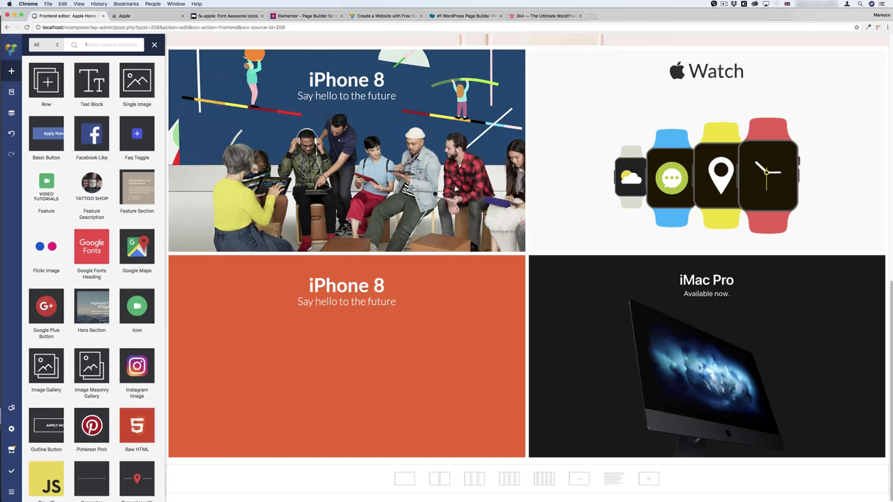
type("icon")
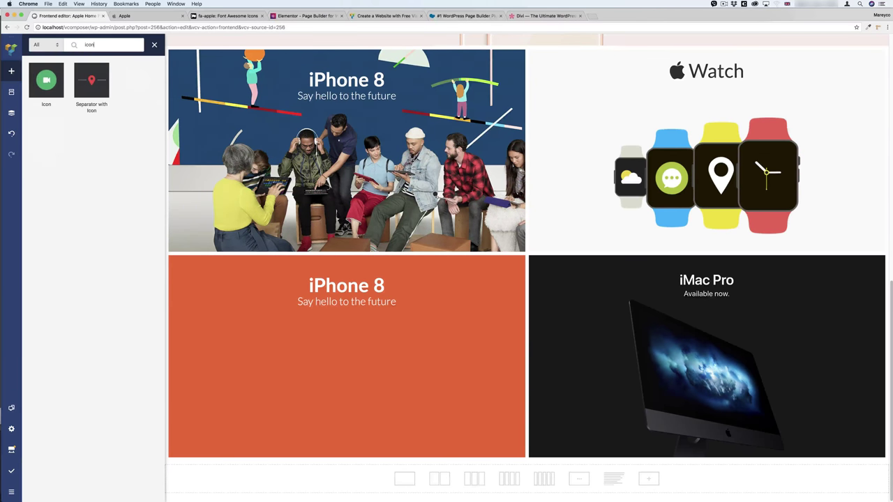
left_click_drag(39, 79, 350, 310)
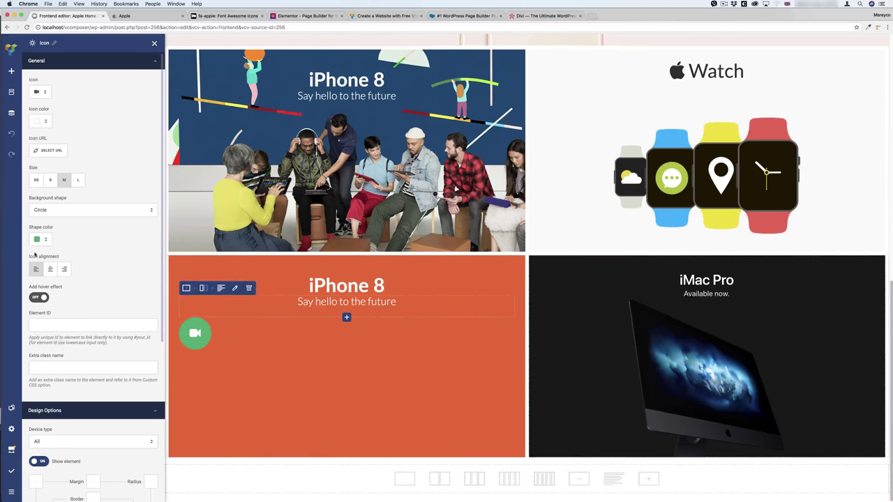
left_click(50, 269)
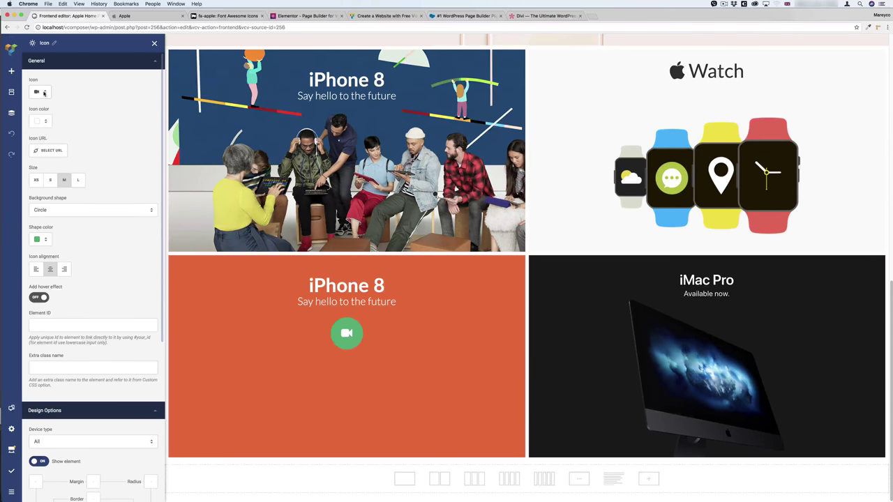
Step: Change the new icon to the Fontawesome apple symbol
left_click(37, 92)
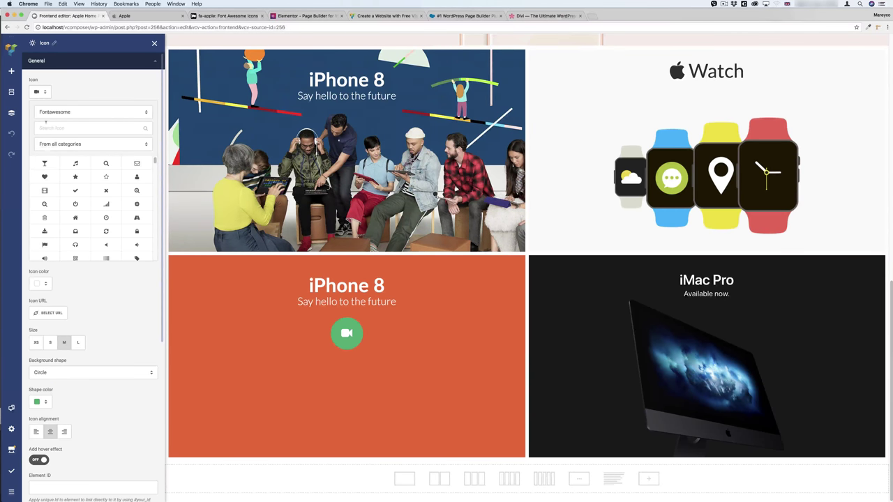
left_click(46, 123)
type("apple")
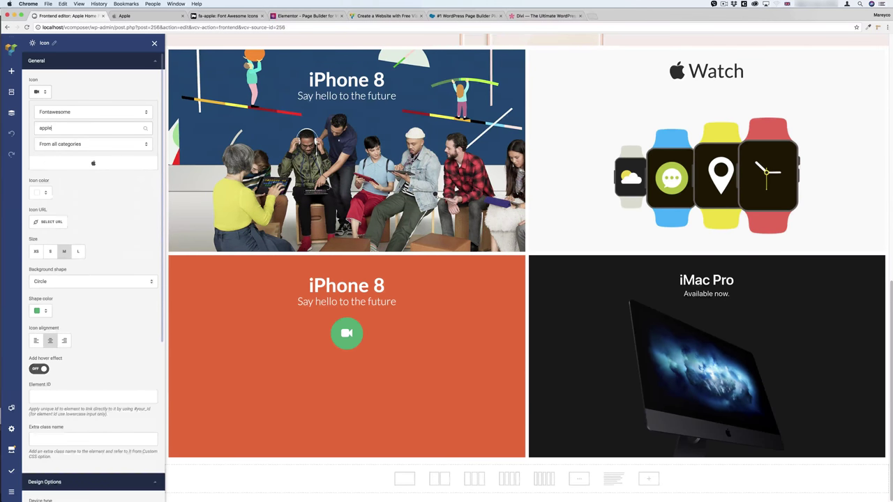
left_click(90, 163)
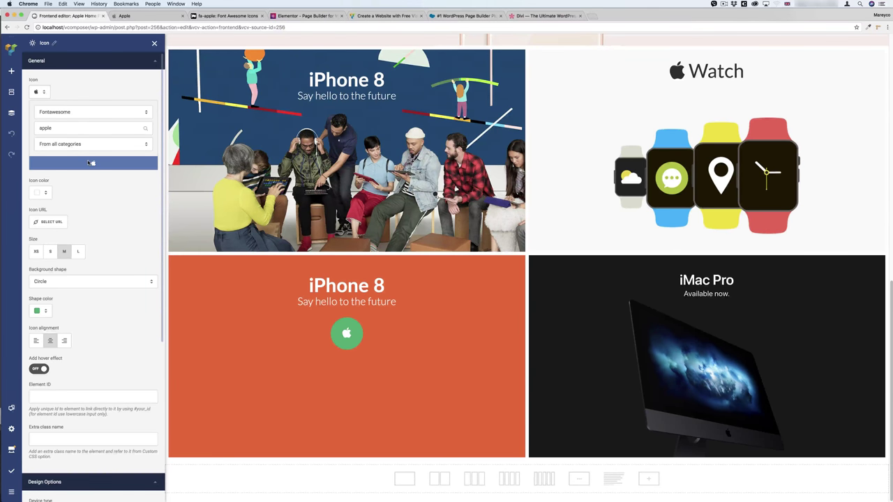
left_click(40, 91)
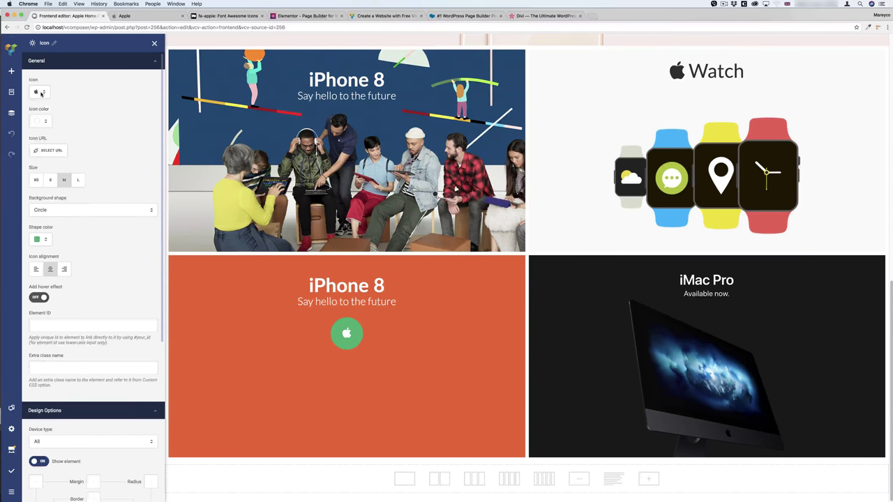
Step: Set the apple icon's size to L and its background shape to None
left_click(77, 180)
left_click(53, 209)
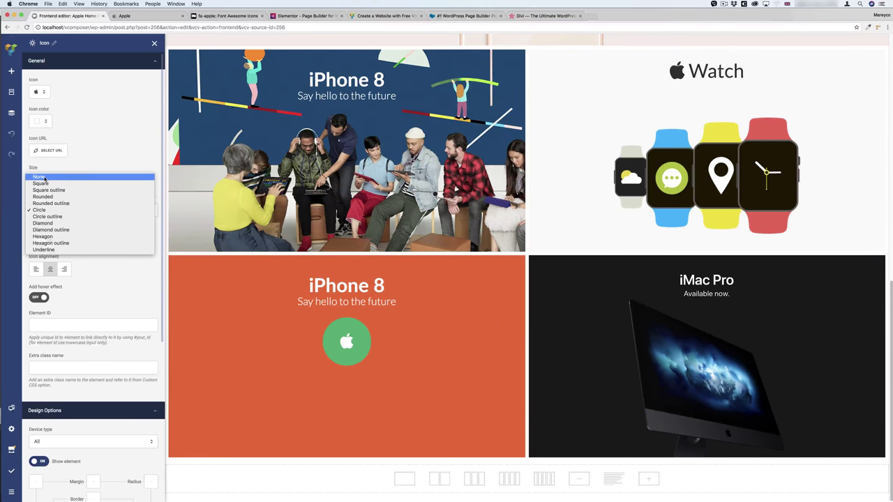
left_click(39, 177)
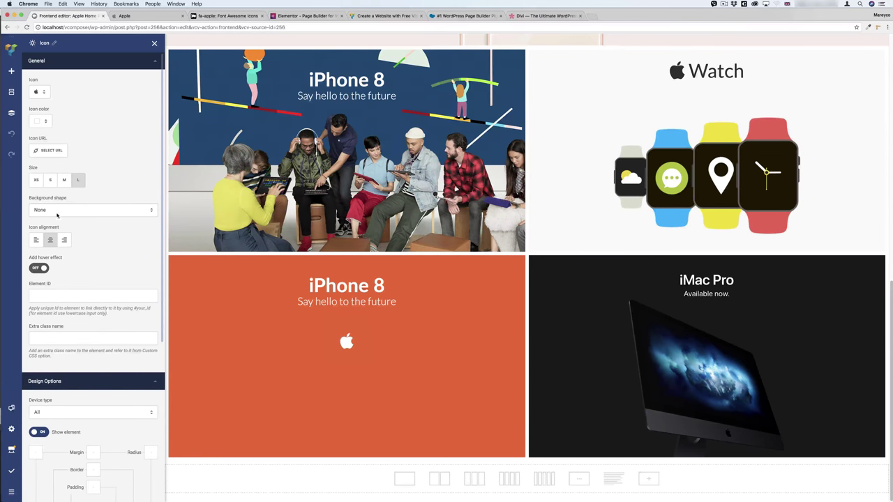
Step: Compare the XS, S, M and L sizes on the apple icon and look through its remaining design options
mouse_move(332, 353)
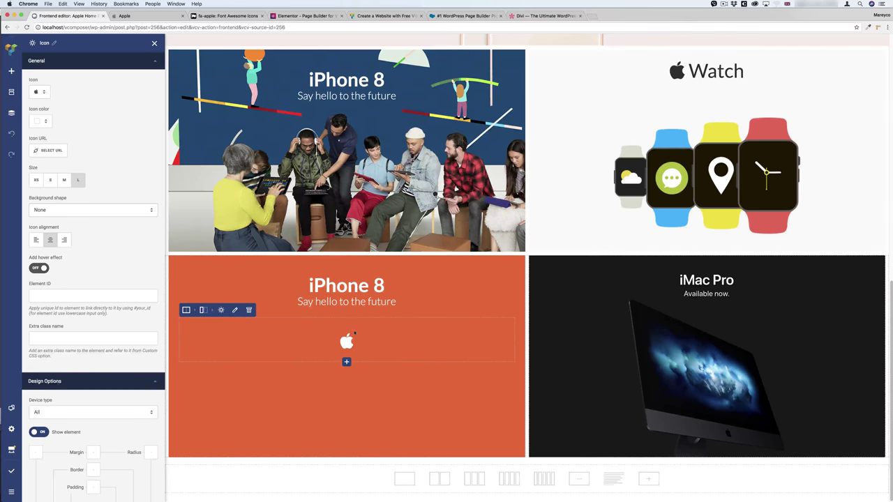
scroll(57, 195, "down", 5)
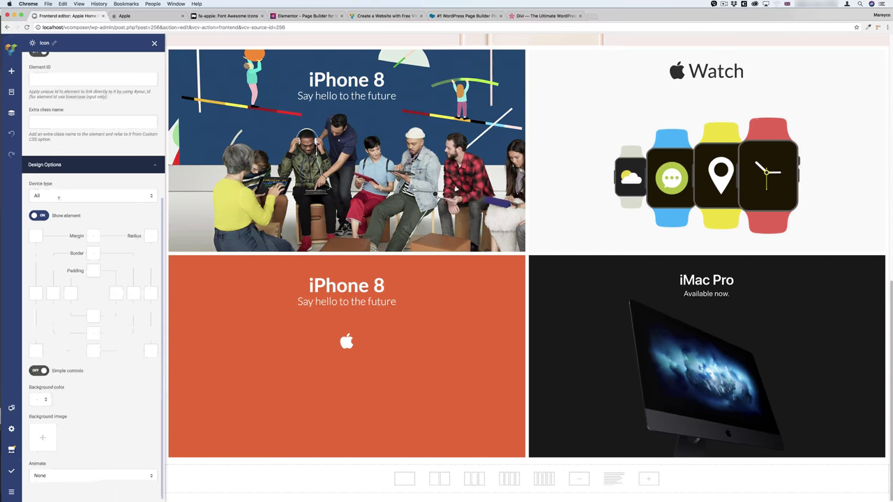
scroll(63, 209, "up", 5)
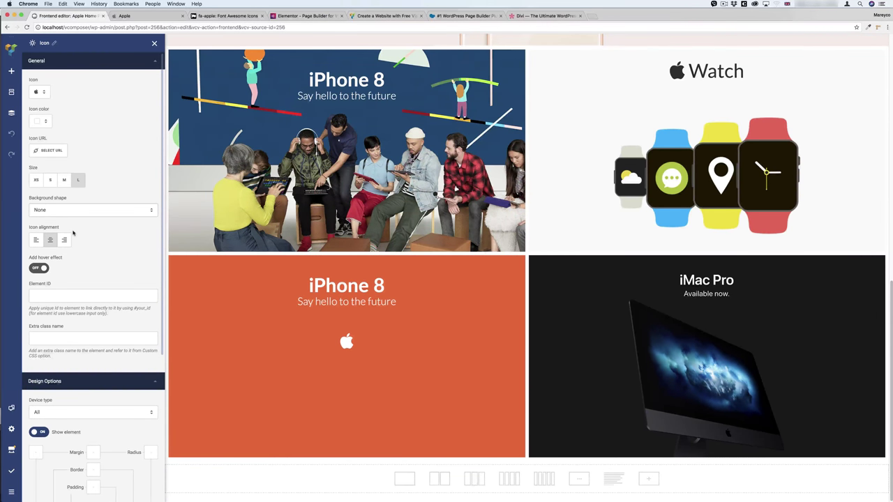
scroll(73, 234, "down", 3)
scroll(74, 235, "up", 3)
left_click(37, 180)
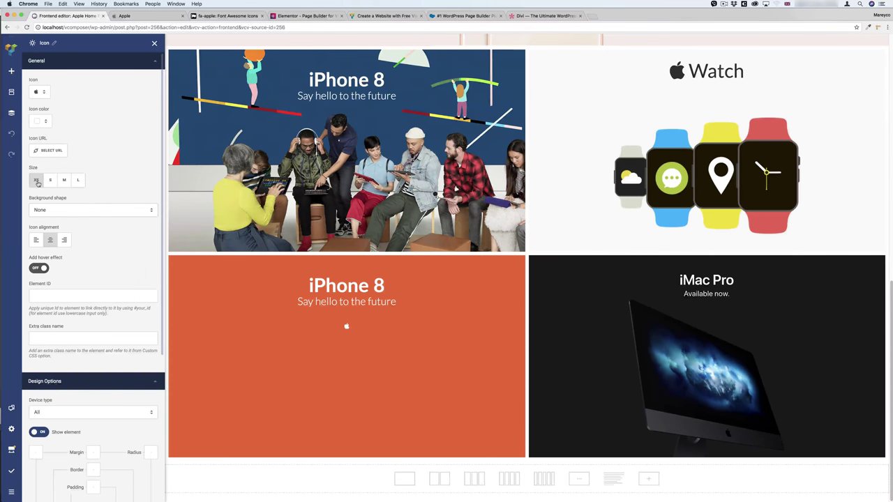
left_click(49, 180)
left_click(63, 180)
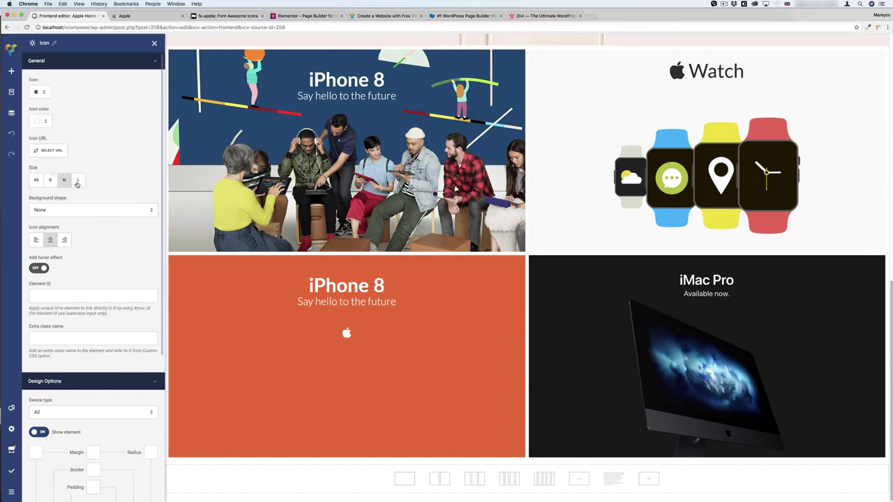
left_click(77, 180)
scroll(80, 210, "down", 5)
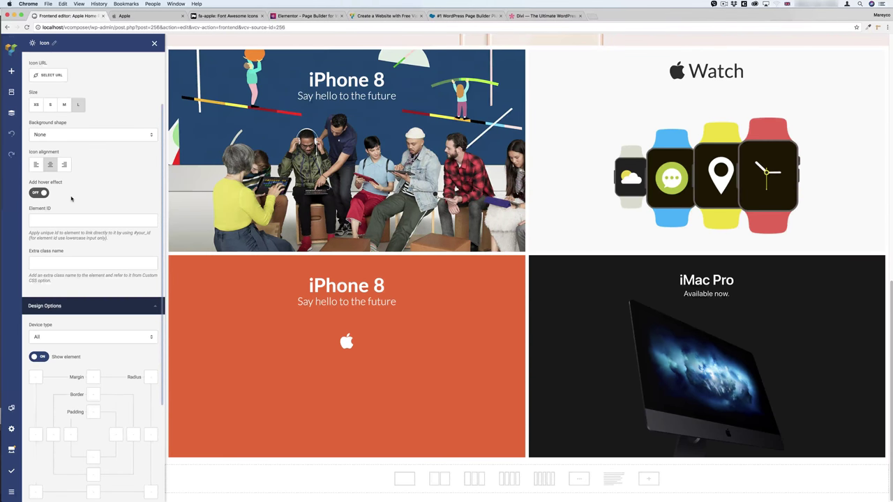
scroll(71, 199, "down", 3)
scroll(77, 181, "up", 5)
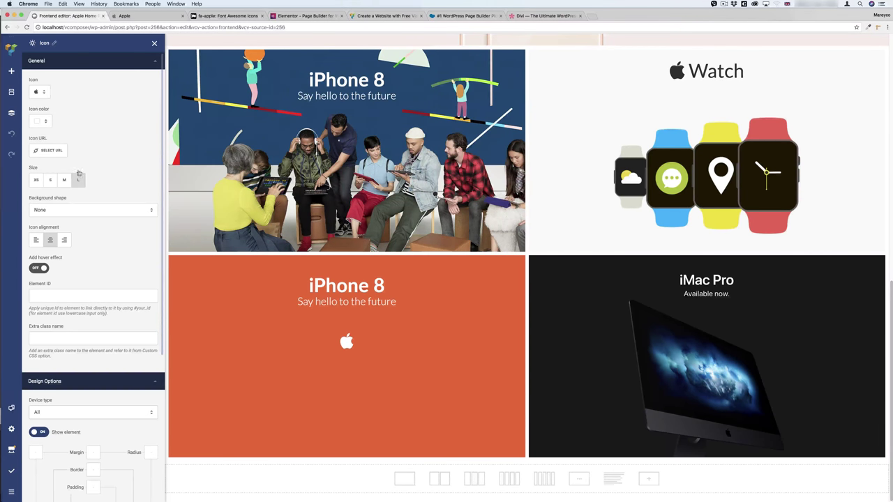
scroll(83, 183, "down", 6)
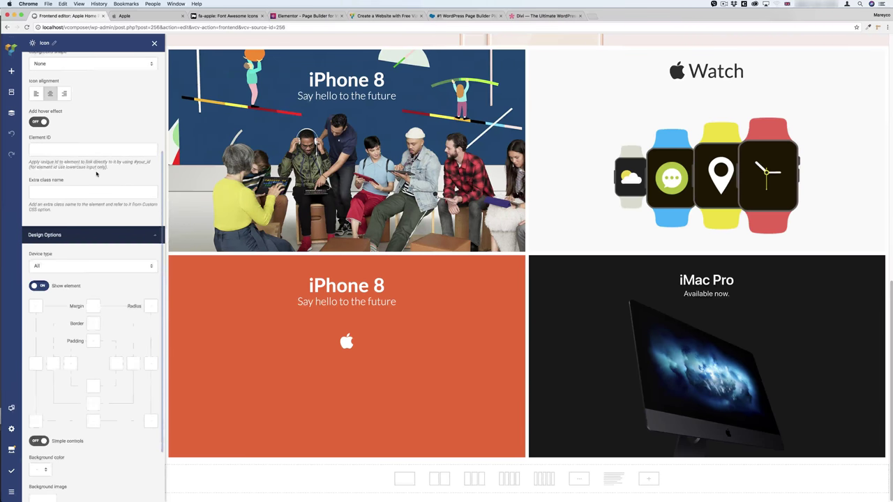
Step: Delete the apple icon element from the orange iPhone 8 column
scroll(95, 192, "up", 5)
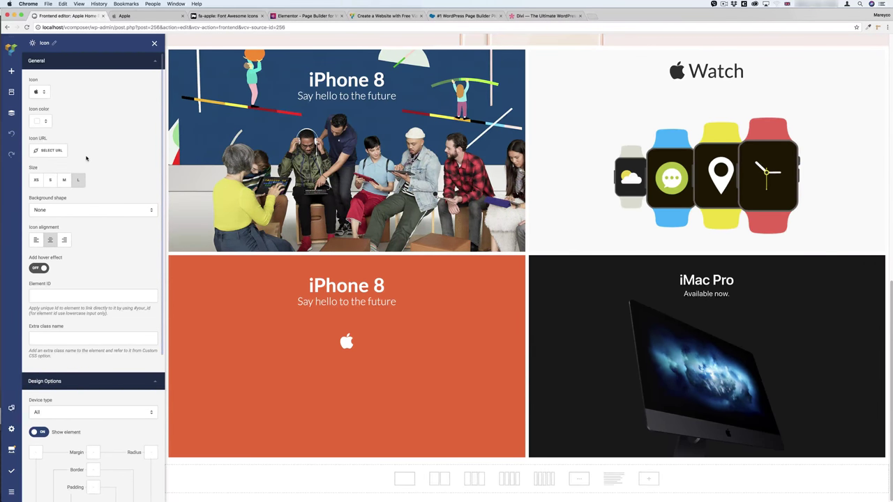
mouse_move(311, 334)
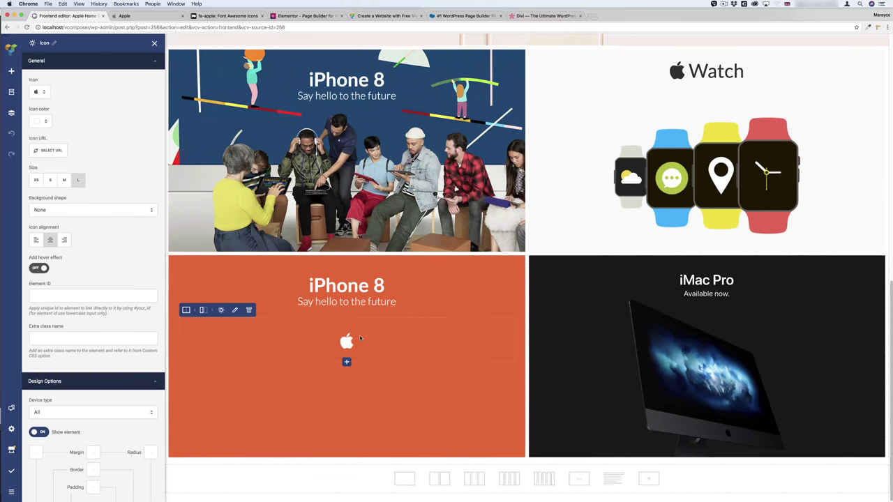
left_click(249, 309)
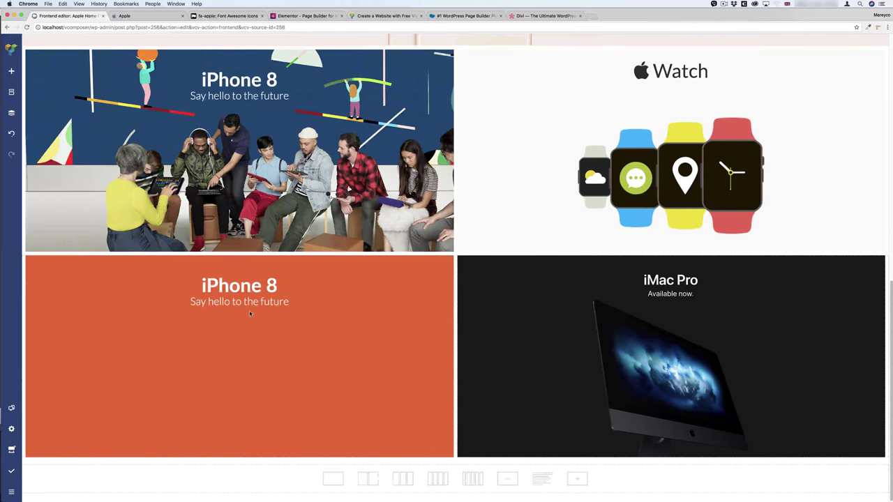
Step: Add a Single Image element below the text in the orange iPhone 8 column, using the Apple-Apple.svg image from the media library
left_click(12, 71)
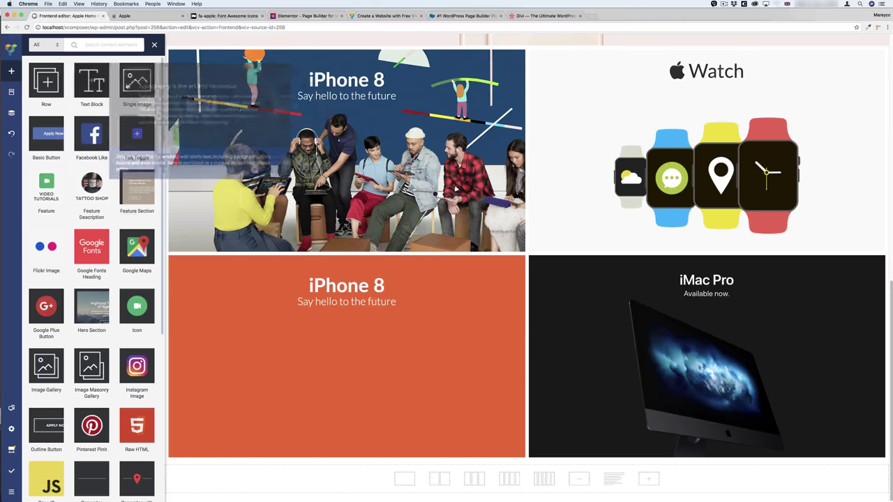
left_click_drag(137, 81, 347, 315)
left_click(44, 135)
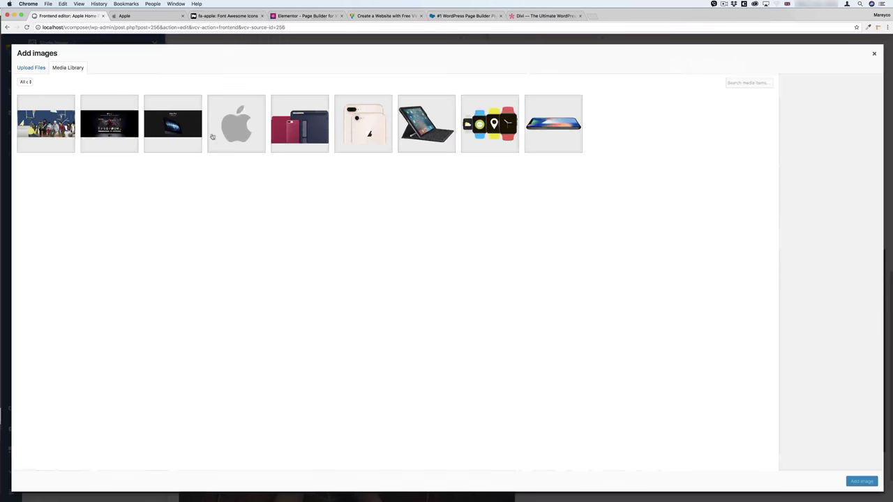
left_click(238, 123)
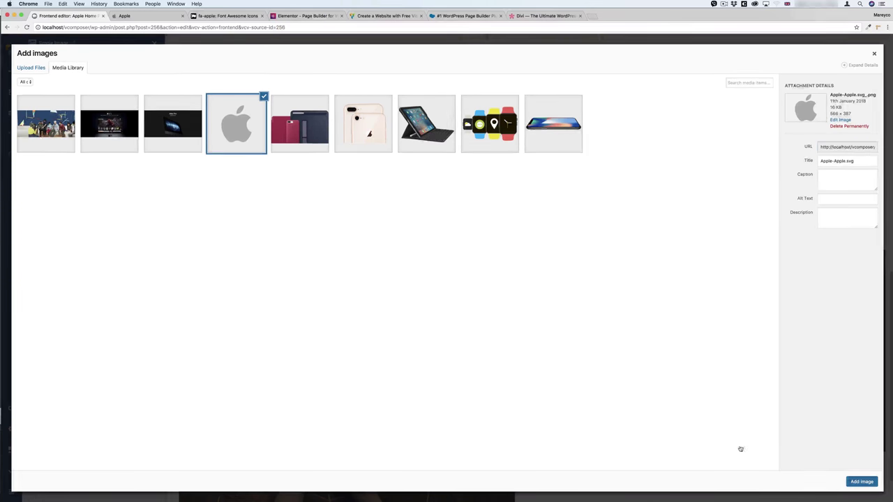
left_click(861, 481)
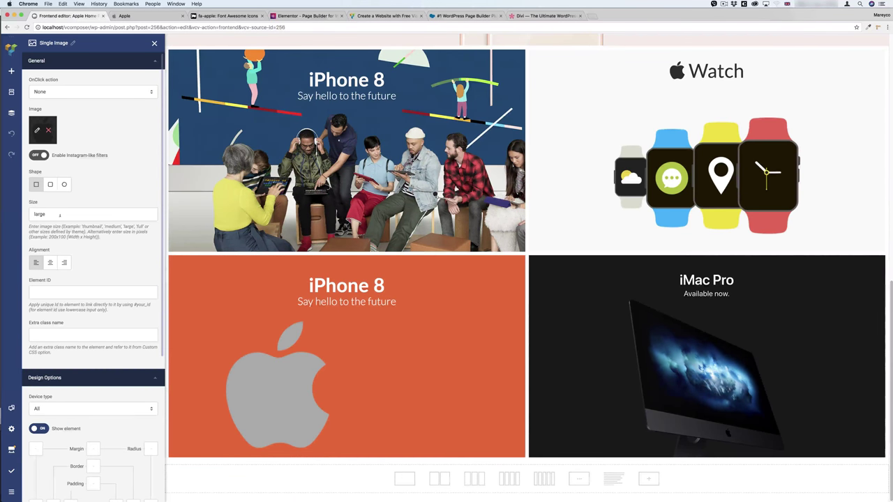
Step: Set the apple image's size to thumbnail and align it to the centre
double_click(90, 226)
key("super+c")
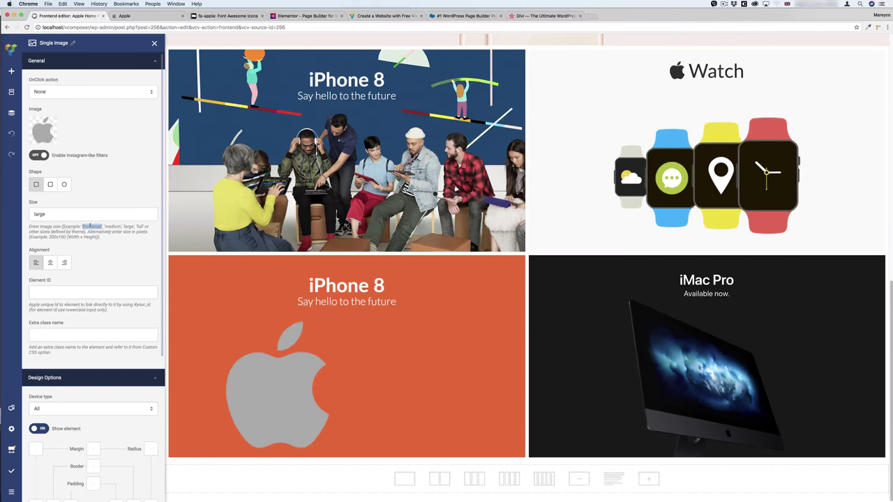
double_click(40, 214)
key("super+v")
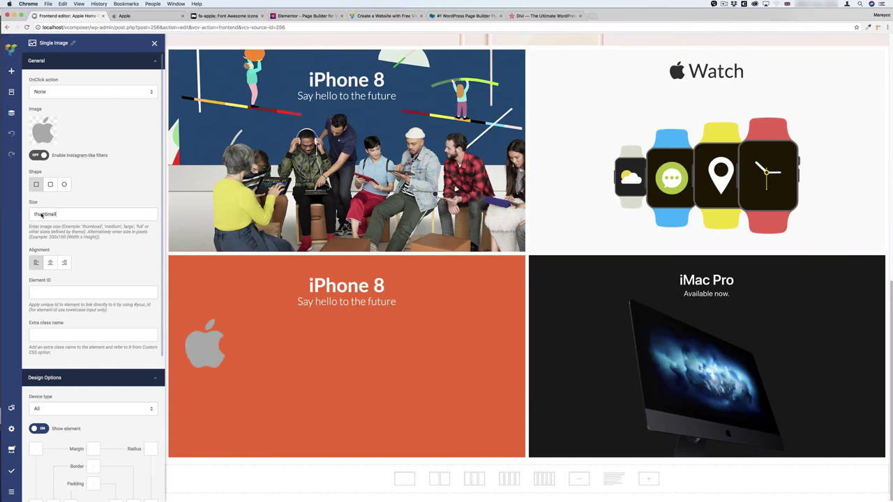
left_click(49, 263)
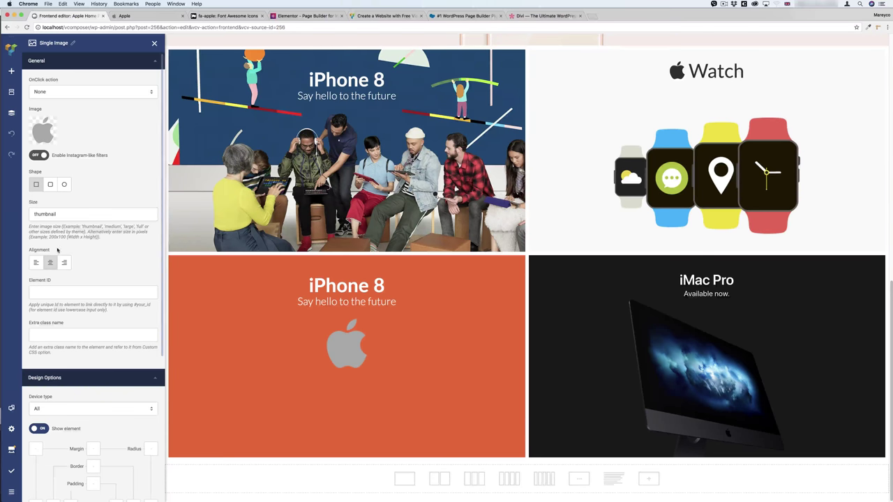
Step: Check the apple tile on apple.com for reference and set the apple image's top padding to 60
left_click(148, 15)
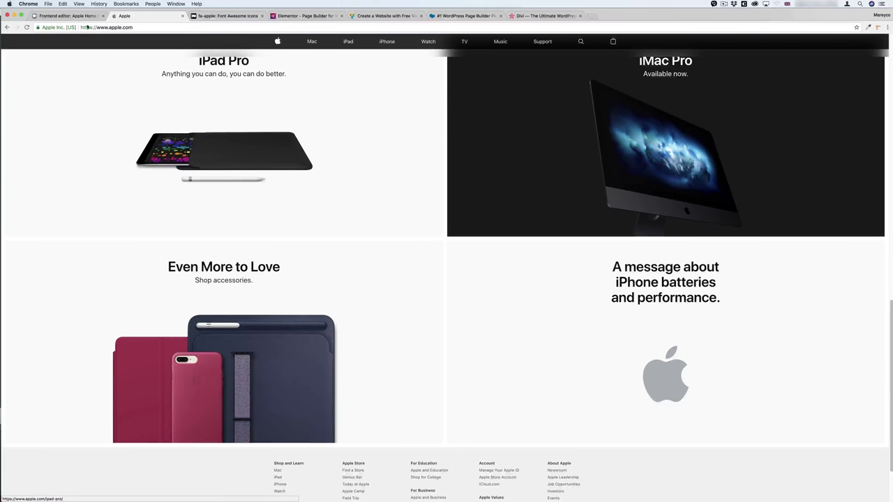
left_click(67, 15)
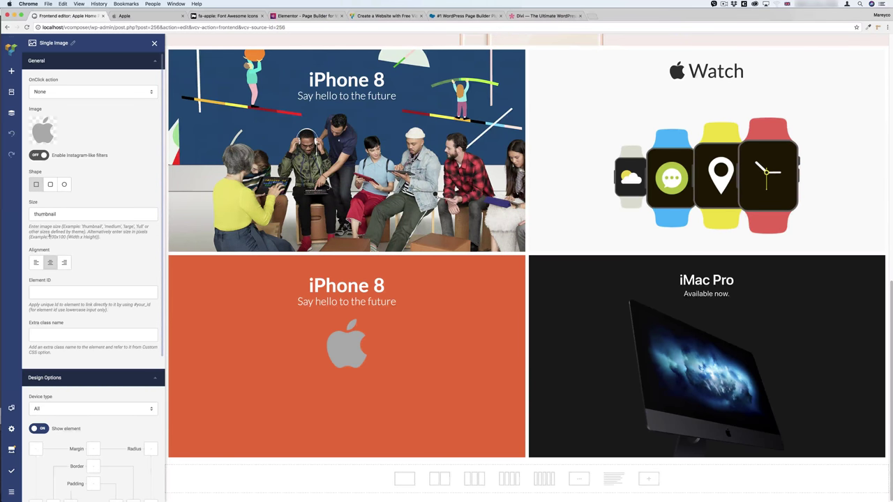
left_click_drag(76, 236, 98, 237)
mouse_move(345, 317)
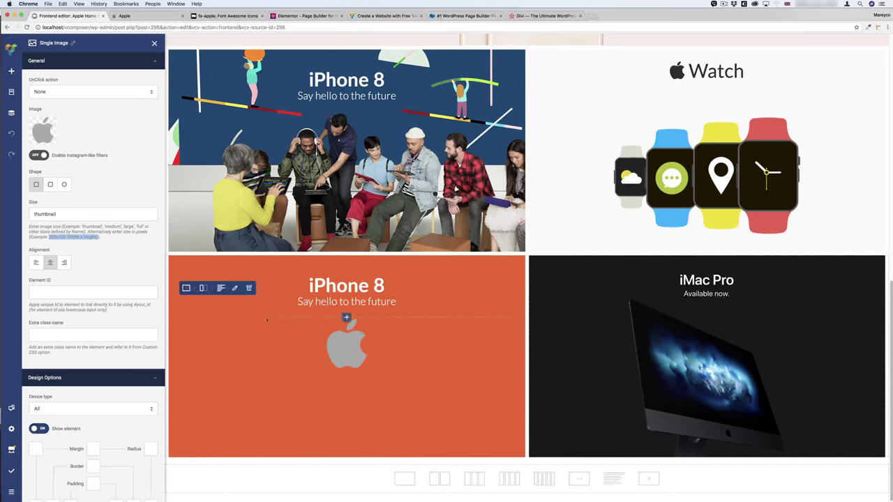
scroll(93, 268, "down", 5)
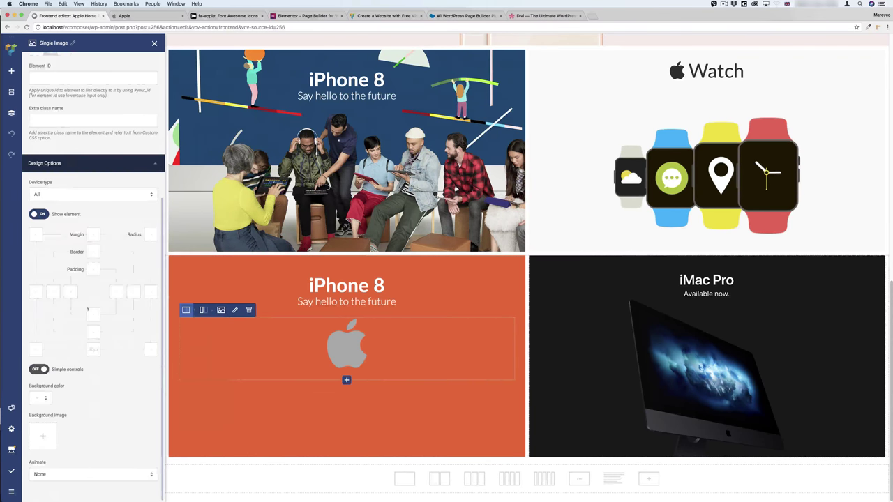
left_click(91, 268)
type("50")
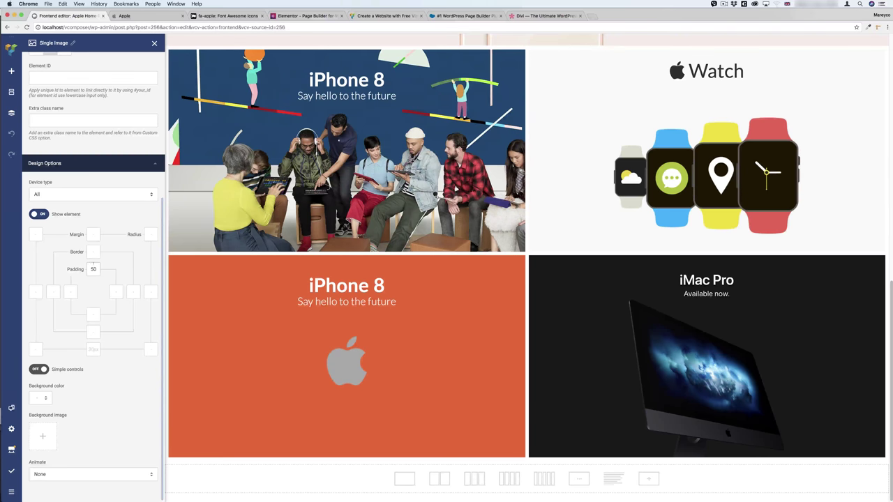
key("BackSpace")
key("BackSpace")
type("60")
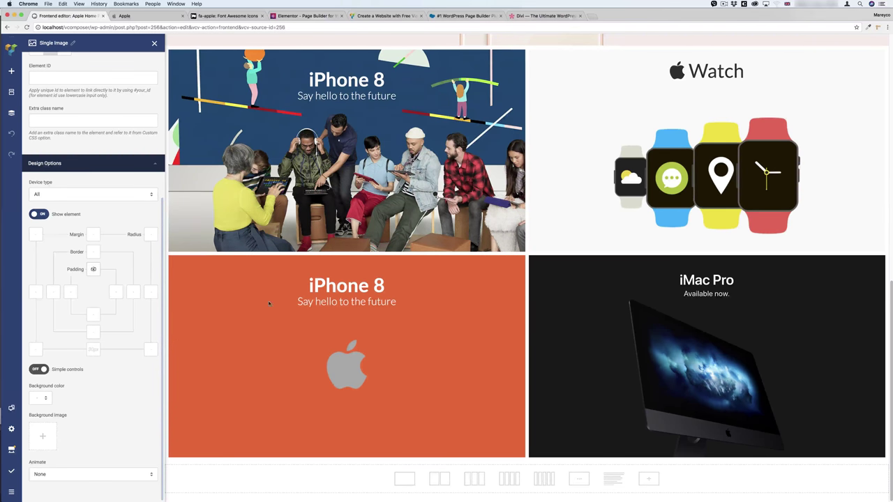
Step: Set the top padding of the iPhone 8 heading in the orange column to 50 px
mouse_move(268, 303)
left_click(234, 258)
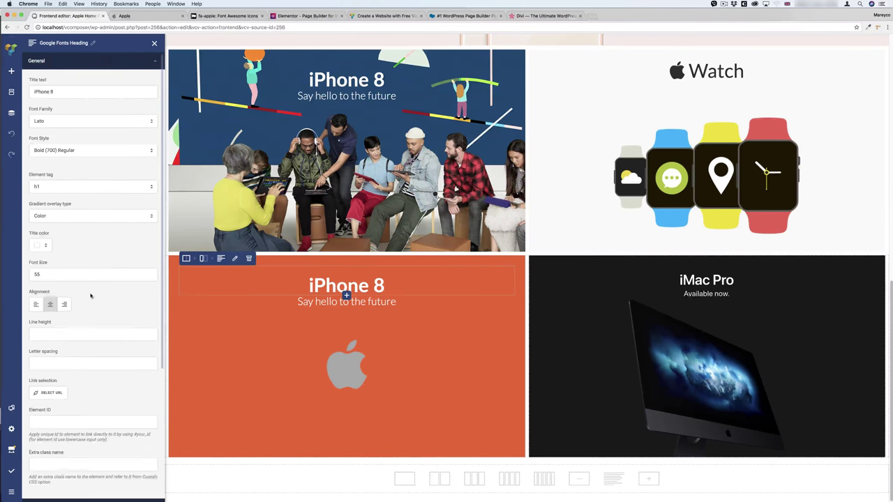
scroll(97, 281, "down", 10)
type("50")
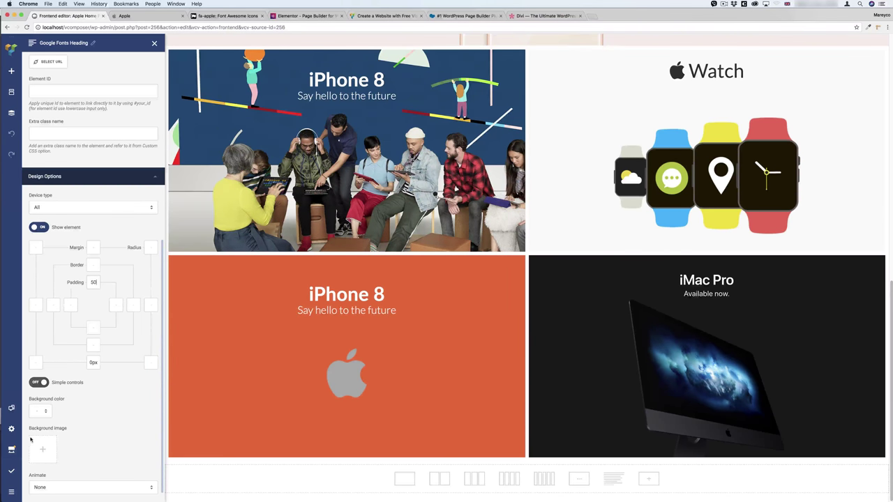
Step: Save the page and open its published version to review the layout from top to bottom
left_click(11, 471)
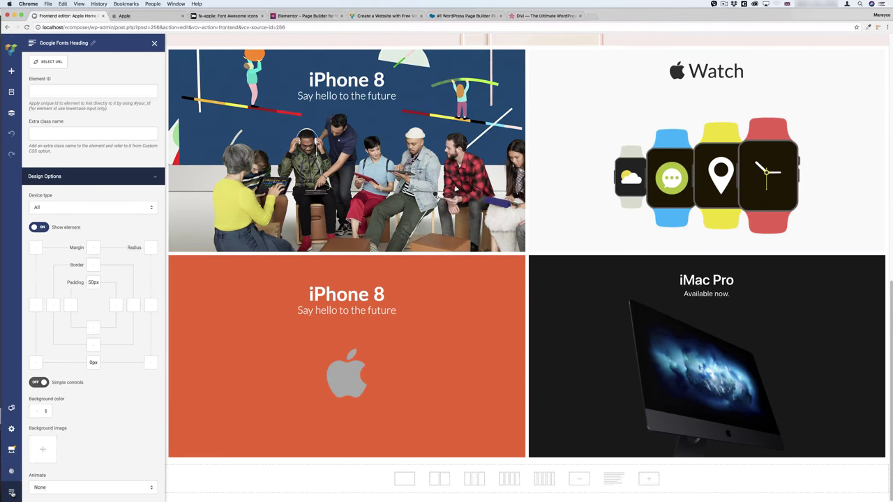
mouse_move(11, 471)
left_click(40, 427)
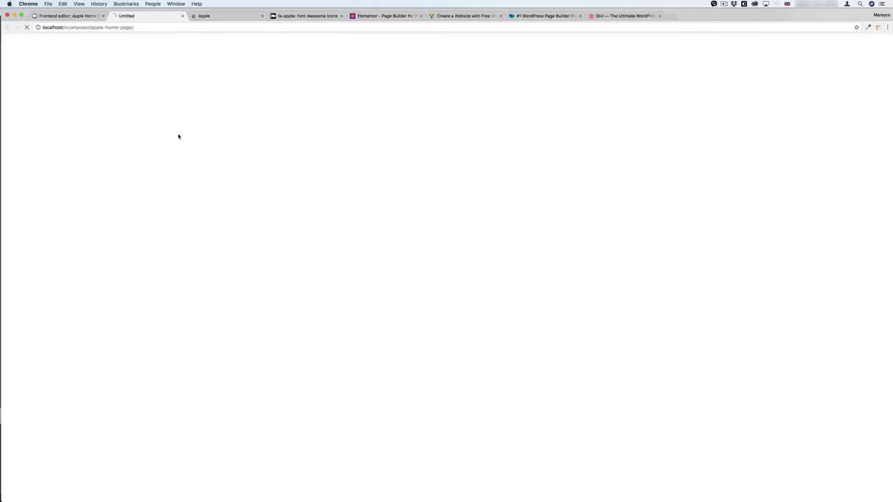
scroll(233, 170, "down", 10)
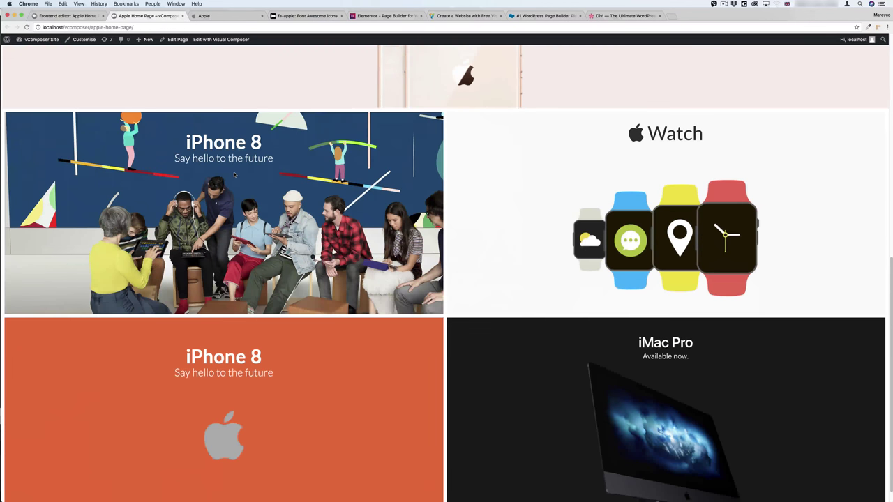
scroll(235, 175, "up", 10)
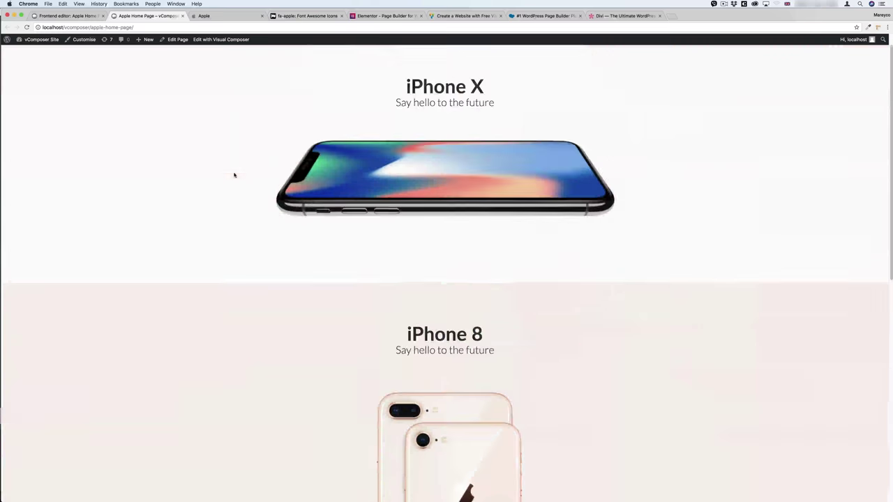
Step: Compare the published page's iPhone X and iPhone 8 sections with the original apple.com home page
left_click(203, 15)
scroll(251, 113, "up", 10)
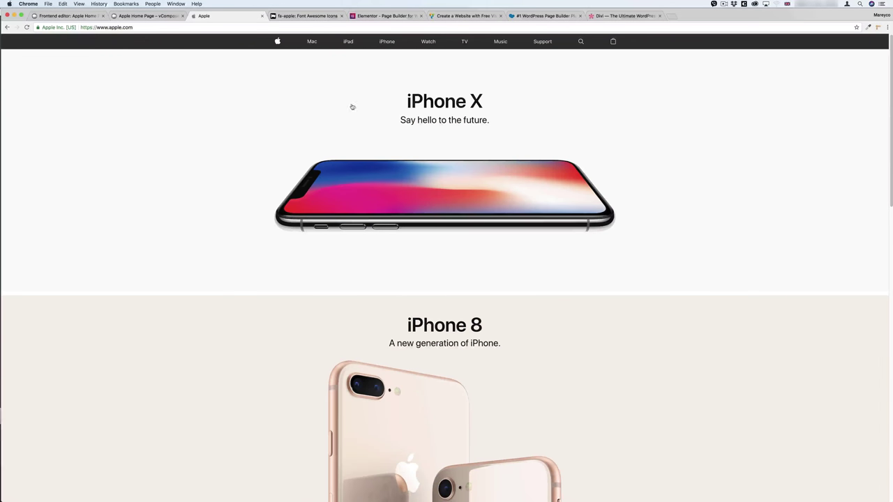
scroll(351, 107, "down", 5)
scroll(307, 217, "down", 3)
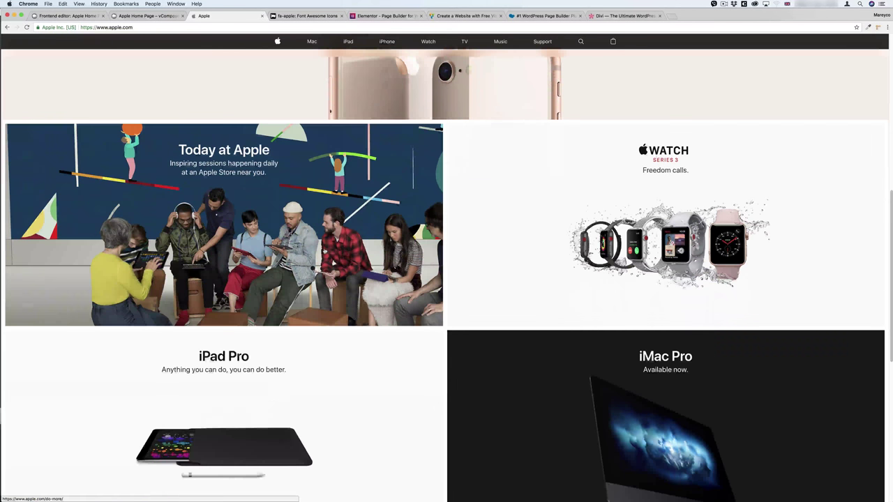
left_click(149, 15)
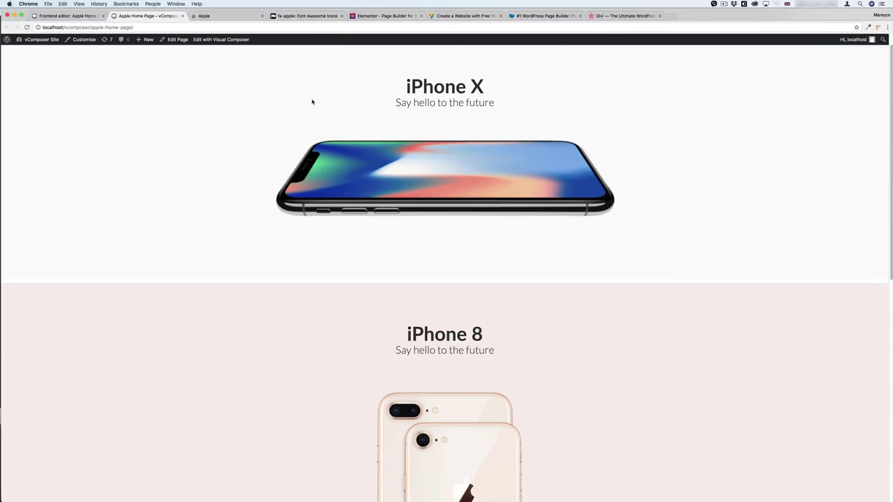
left_click(213, 15)
scroll(330, 136, "up", 8)
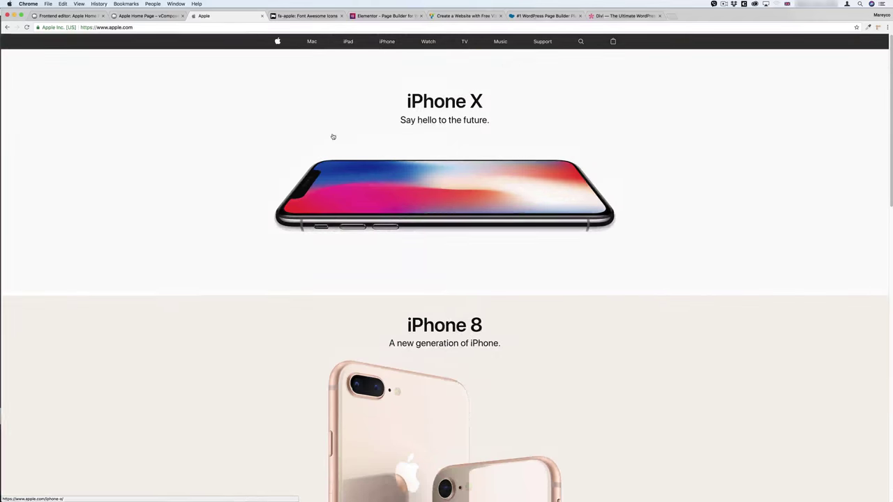
left_click(159, 17)
scroll(279, 193, "down", 5)
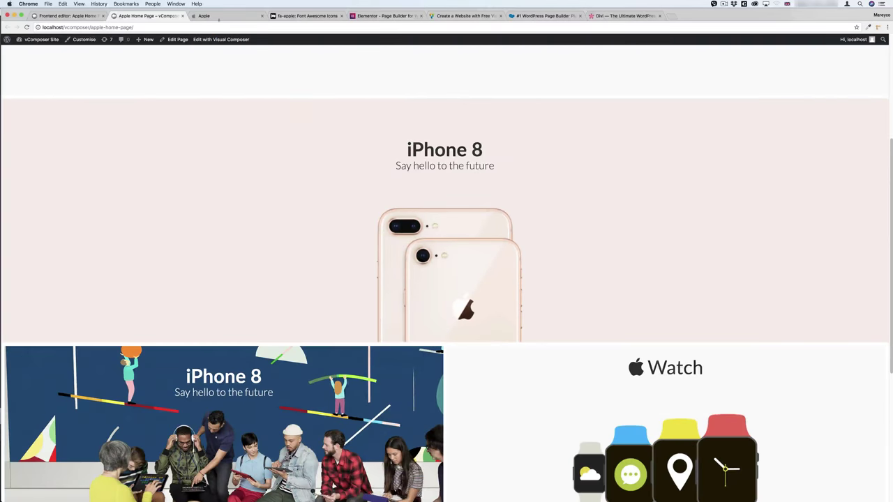
Step: Compare the tile grid below the iPhone 8 section on the published page with the one on apple.com
key("ctrl+Tab")
scroll(364, 160, "down", 6)
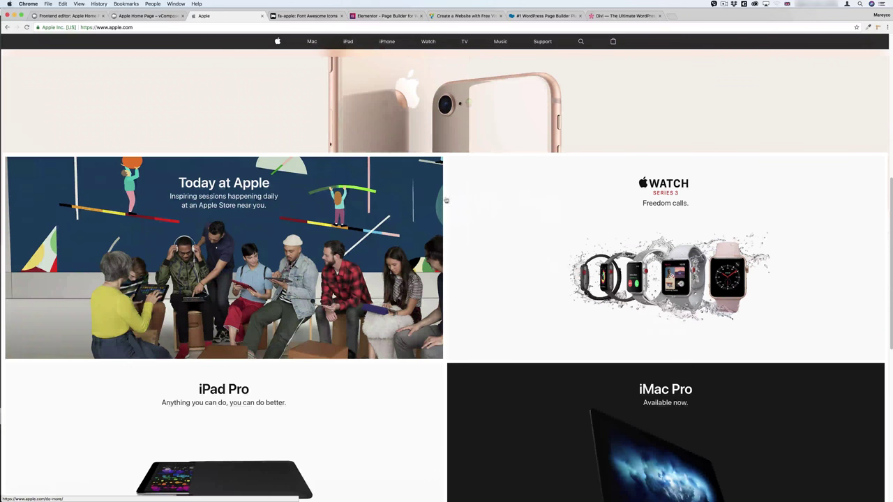
key("ctrl+shift+Tab")
scroll(179, 50, "down", 5)
scroll(279, 167, "up", 2)
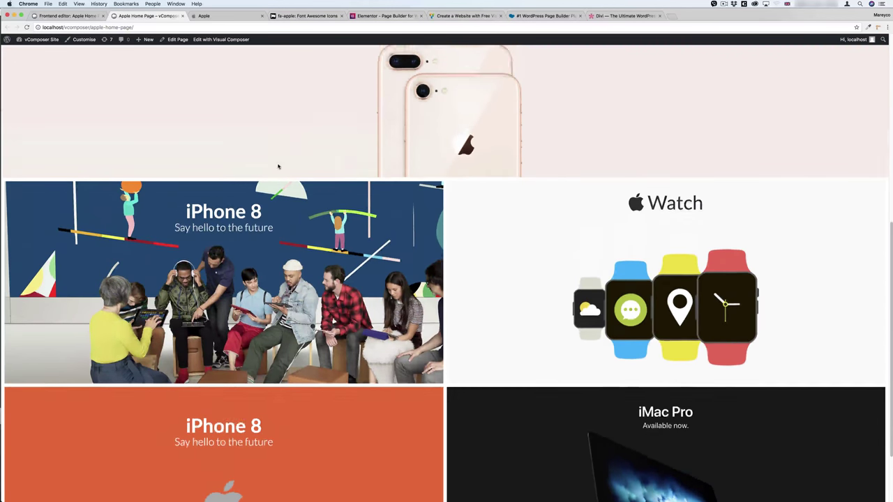
scroll(279, 168, "down", 2)
key("ctrl+Tab")
scroll(353, 172, "down", 5)
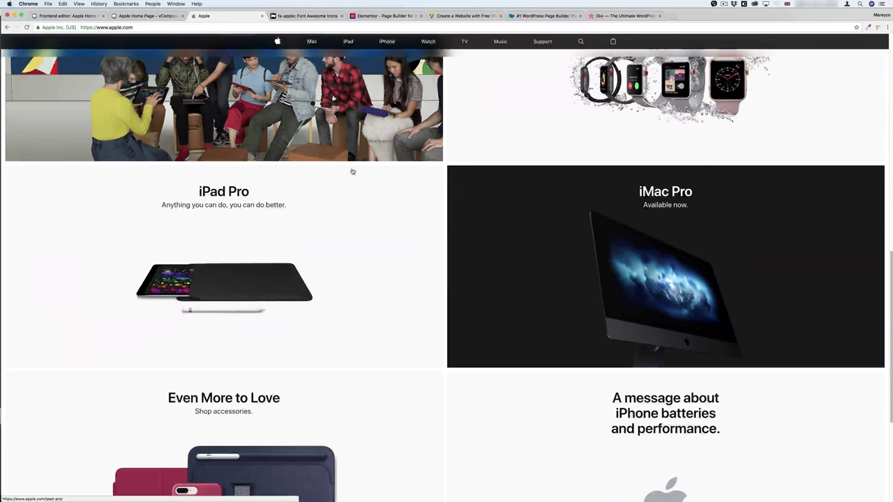
scroll(544, 227, "down", 2)
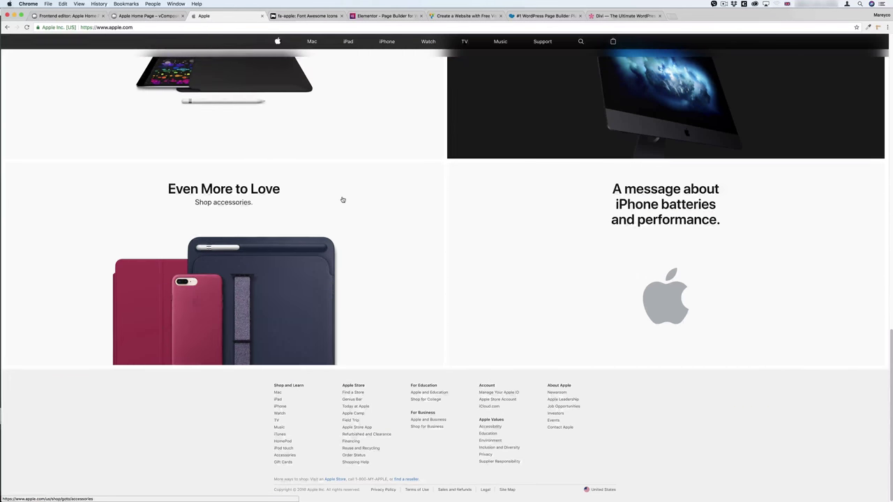
scroll(342, 200, "up", 4)
scroll(343, 200, "up", 4)
key("ctrl+shift+Tab")
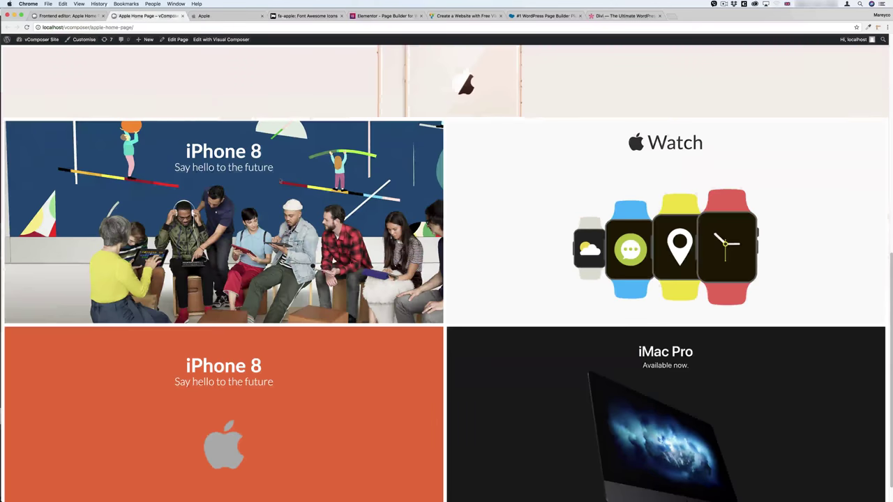
scroll(302, 153, "down", 1)
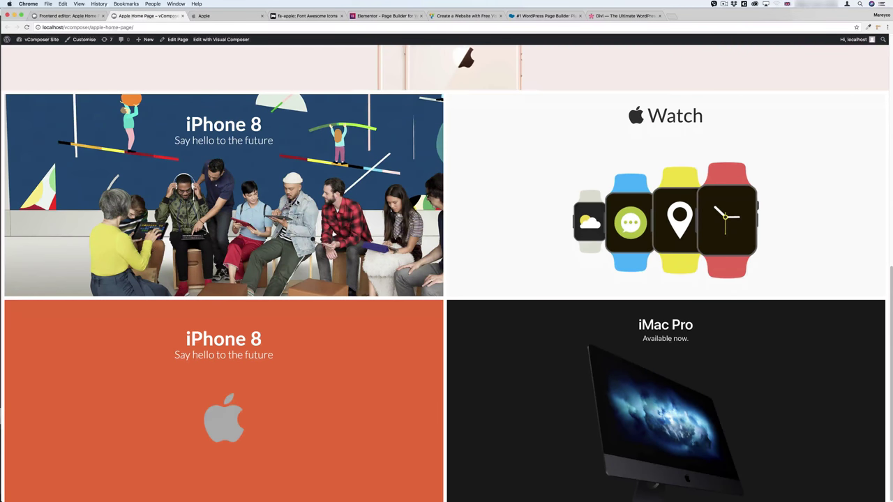
Step: Check the iPhone X section on both home pages, glance at the Elementor site and return to the published page
scroll(297, 201, "up", 6)
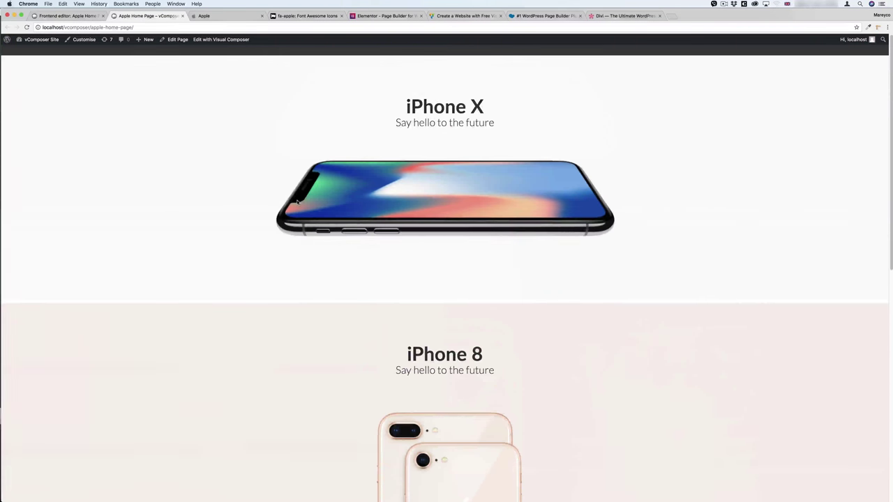
key("ctrl+Tab")
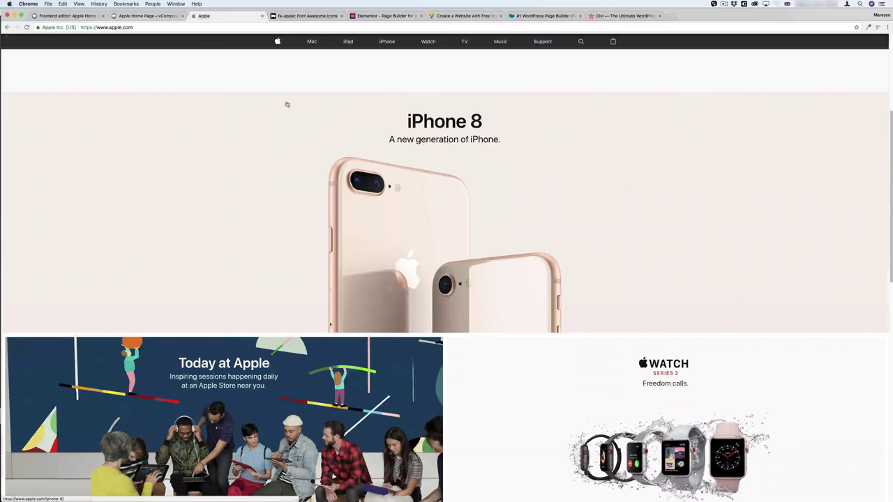
scroll(294, 219, "up", 5)
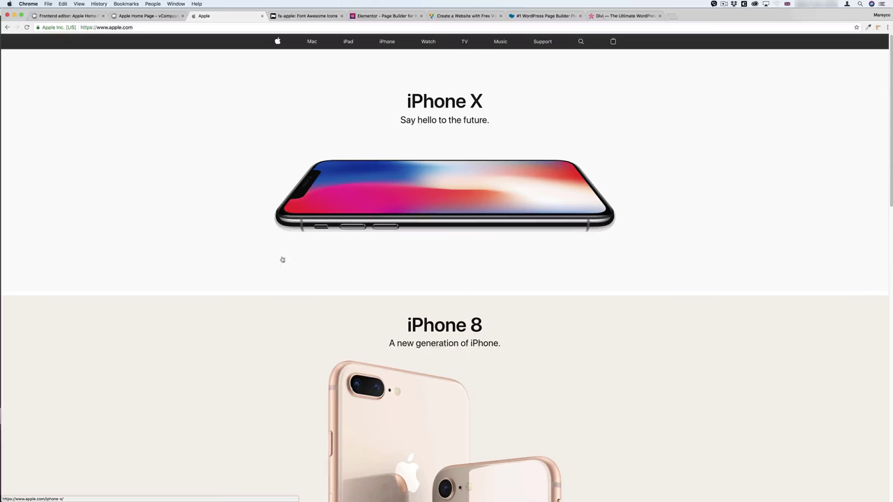
left_click(382, 15)
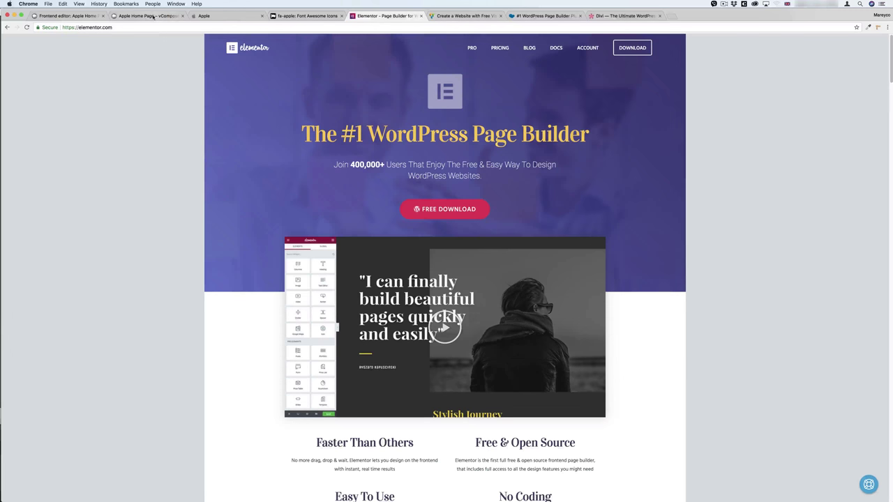
key("super+2")
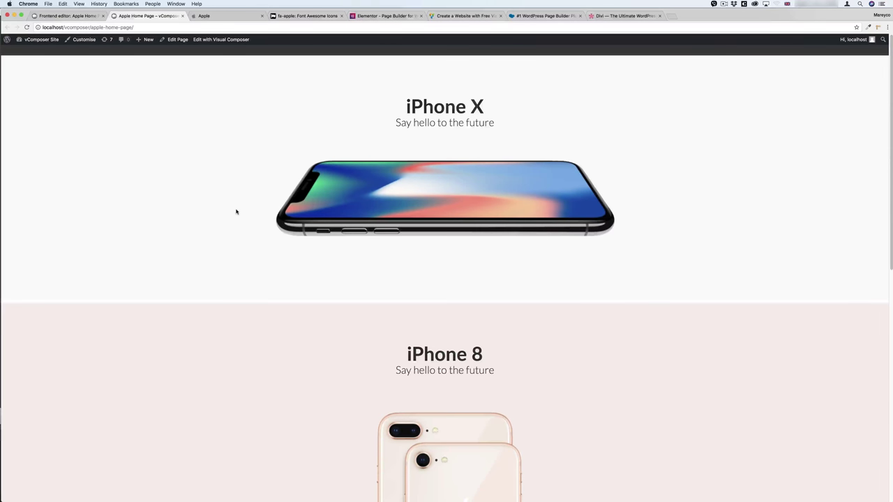